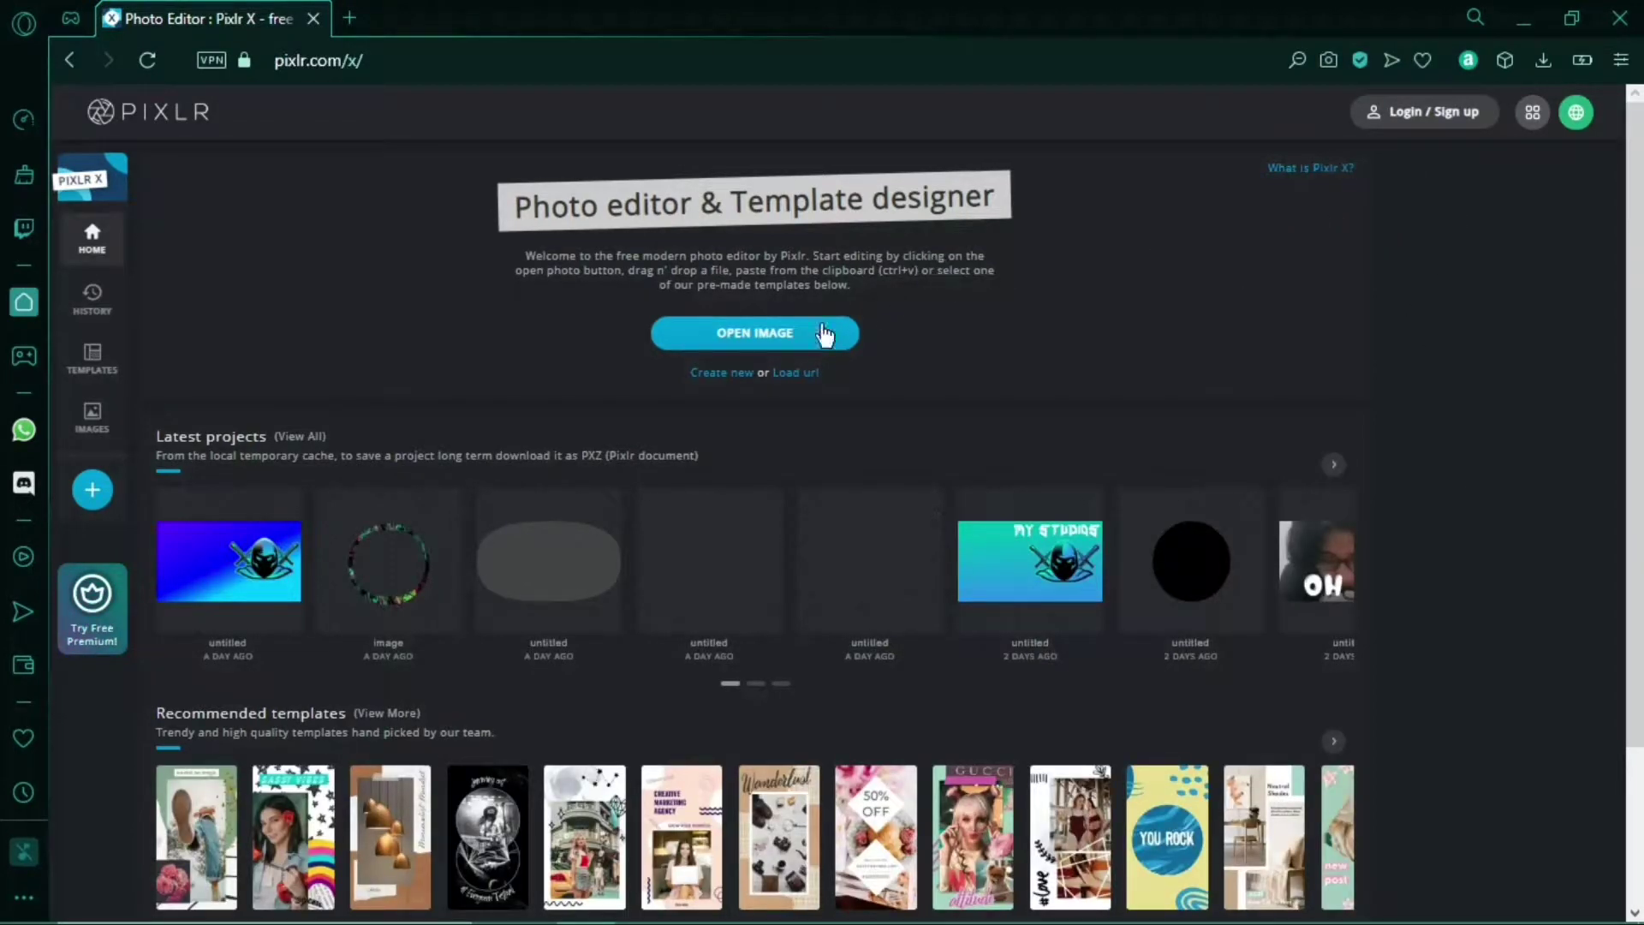
Step: Create a blank transparent 1920×1080 canvas from the Full HD preset
click(749, 382)
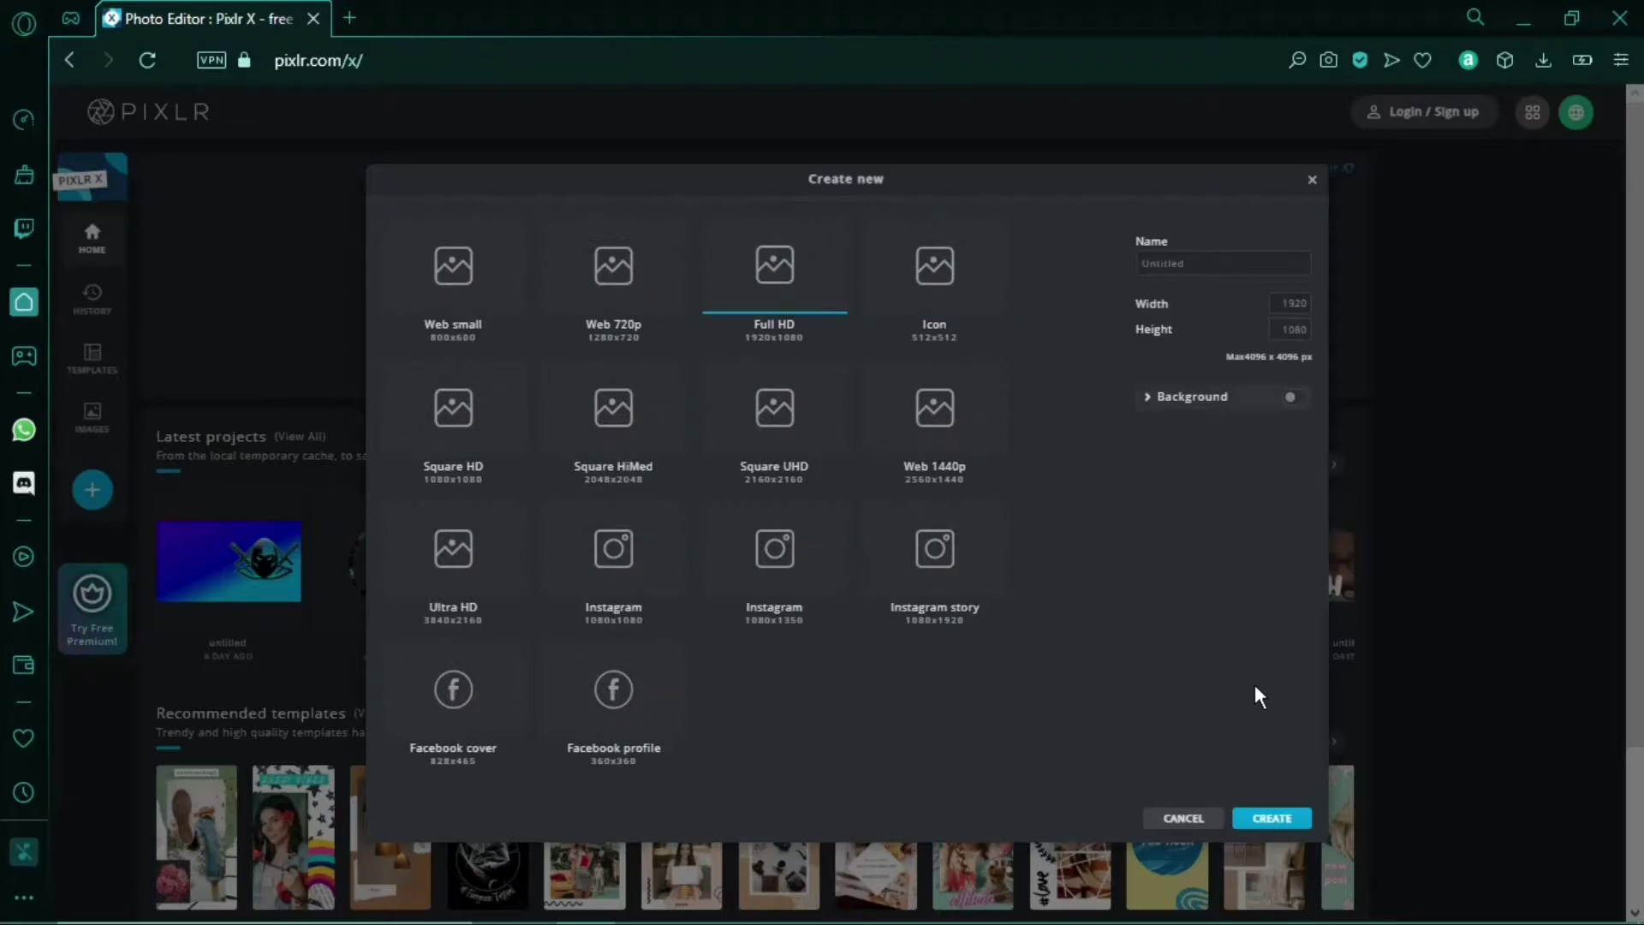
click(1282, 818)
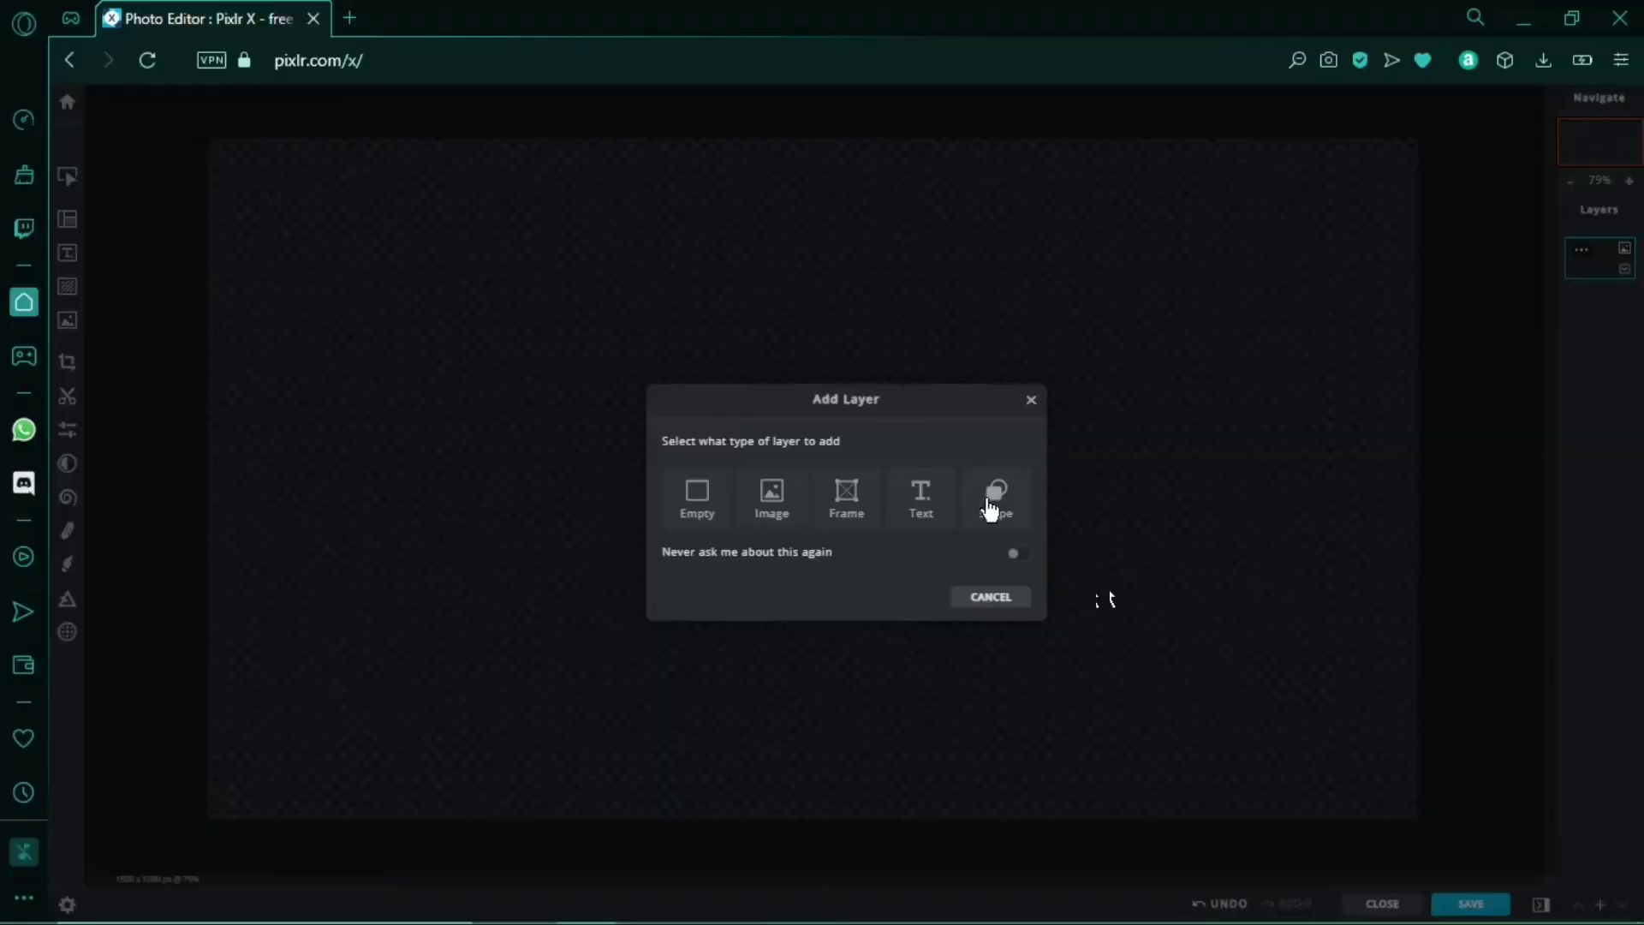
Step: Add a rectangle shape layer and stretch it to cover the whole canvas
click(991, 496)
mouse_move(966, 482)
mouse_down()
mouse_move(693, 379)
mouse_move(652, 317)
mouse_move(678, 321)
mouse_up()
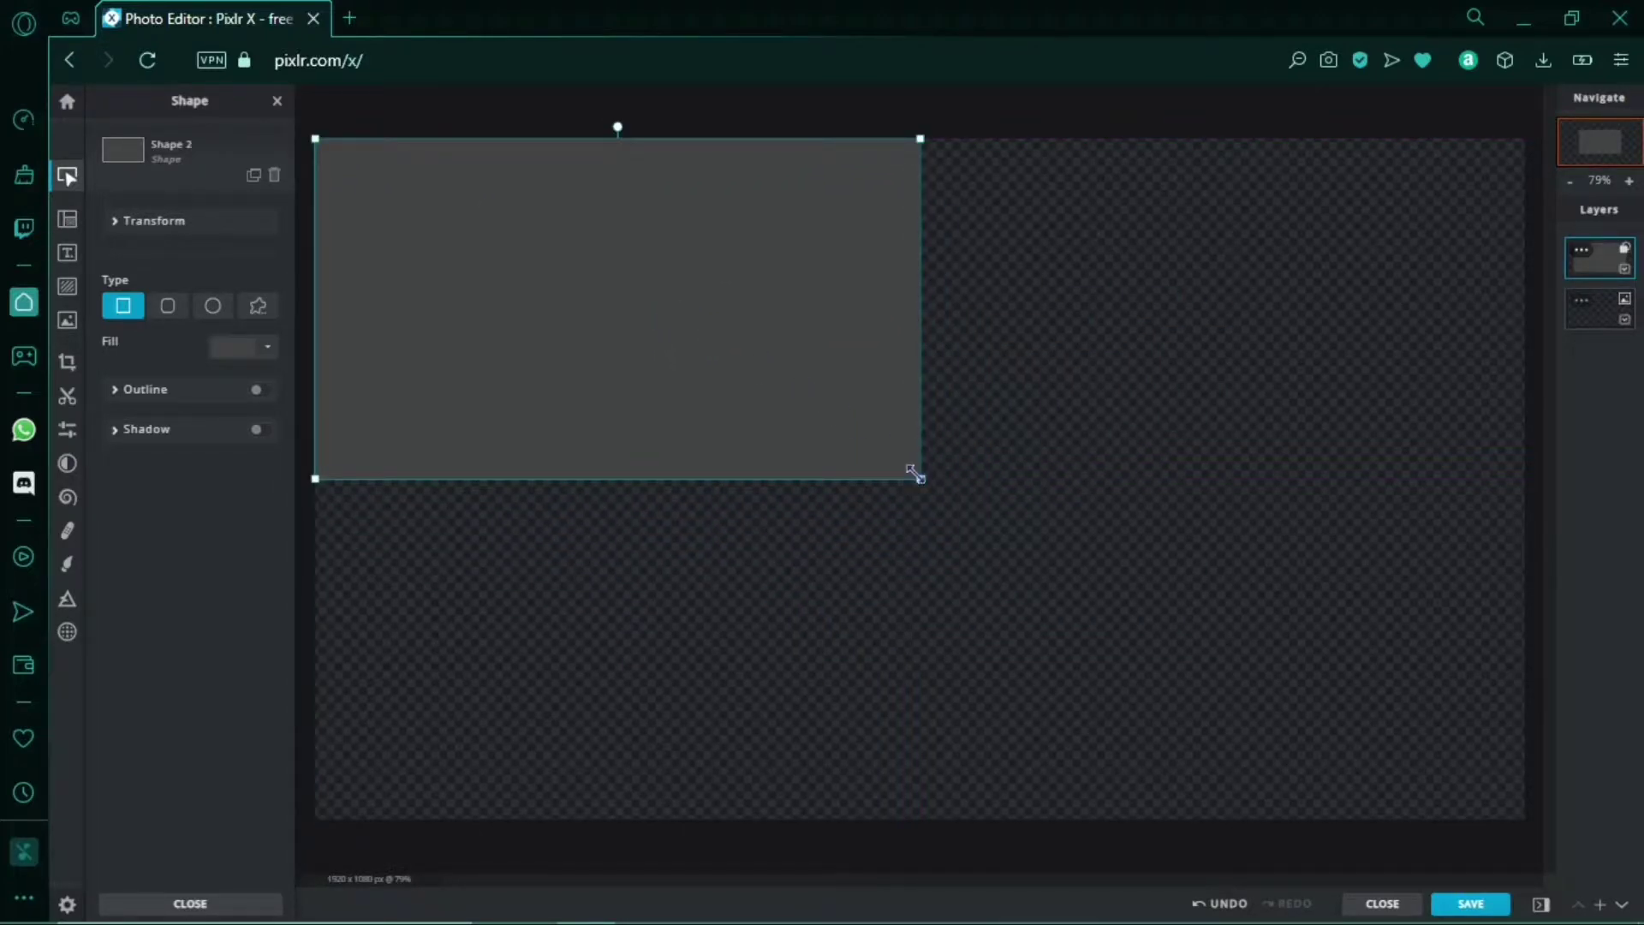
drag(920, 478, 1527, 874)
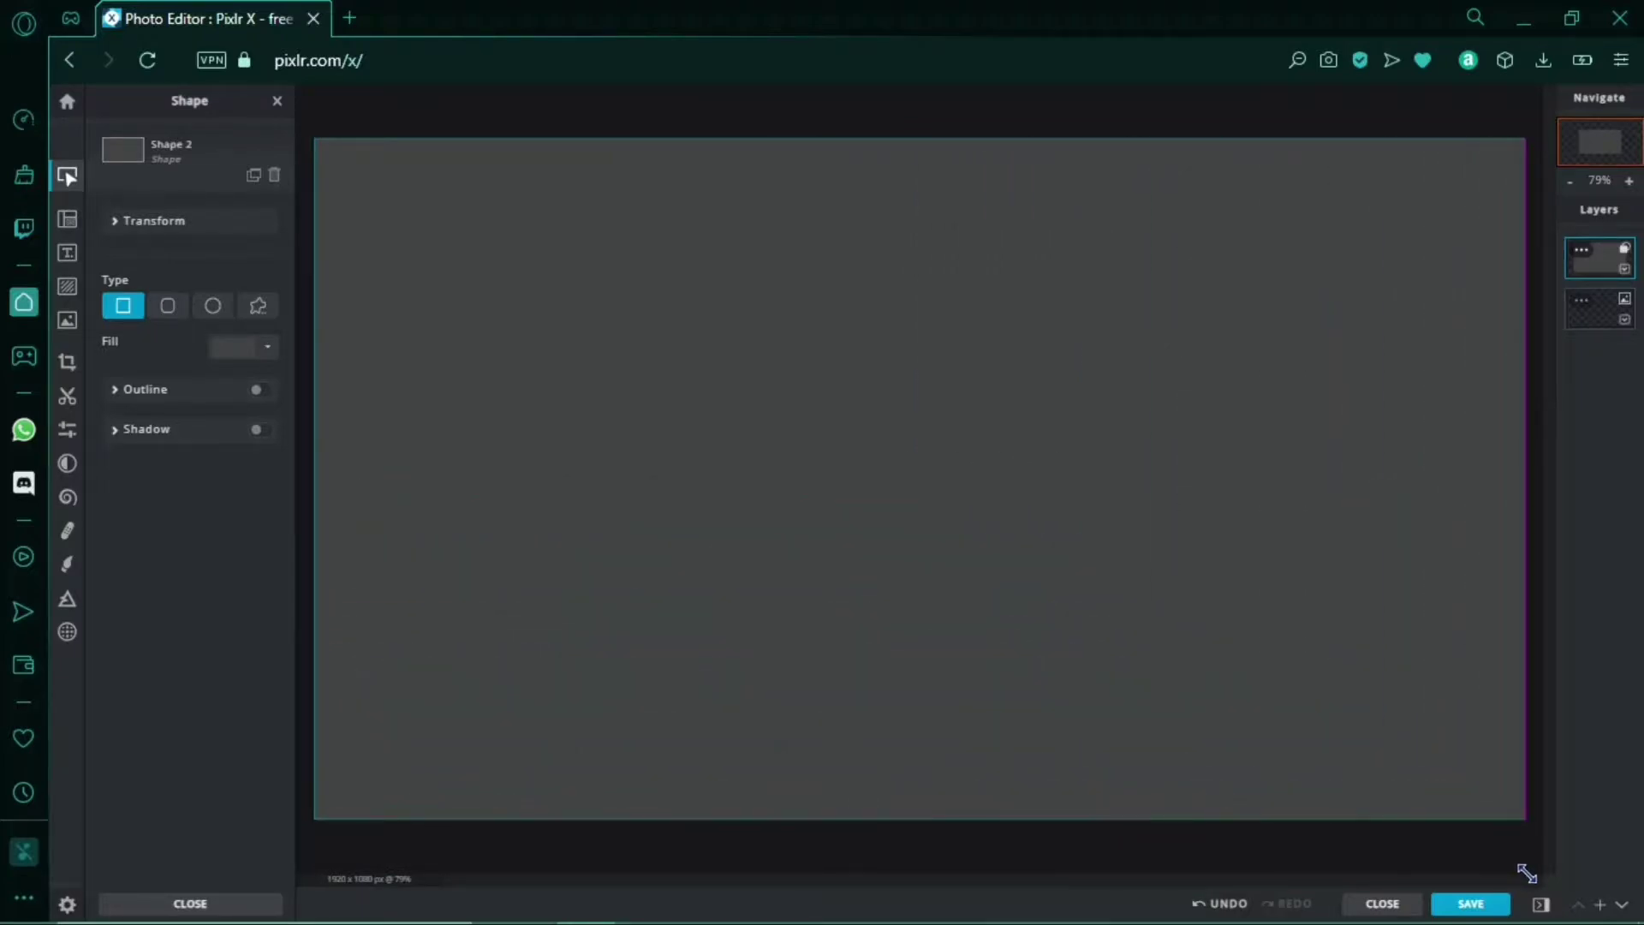
Step: Fill the rectangle with a two-colour gradient whose left stop is cyan
click(261, 351)
click(200, 516)
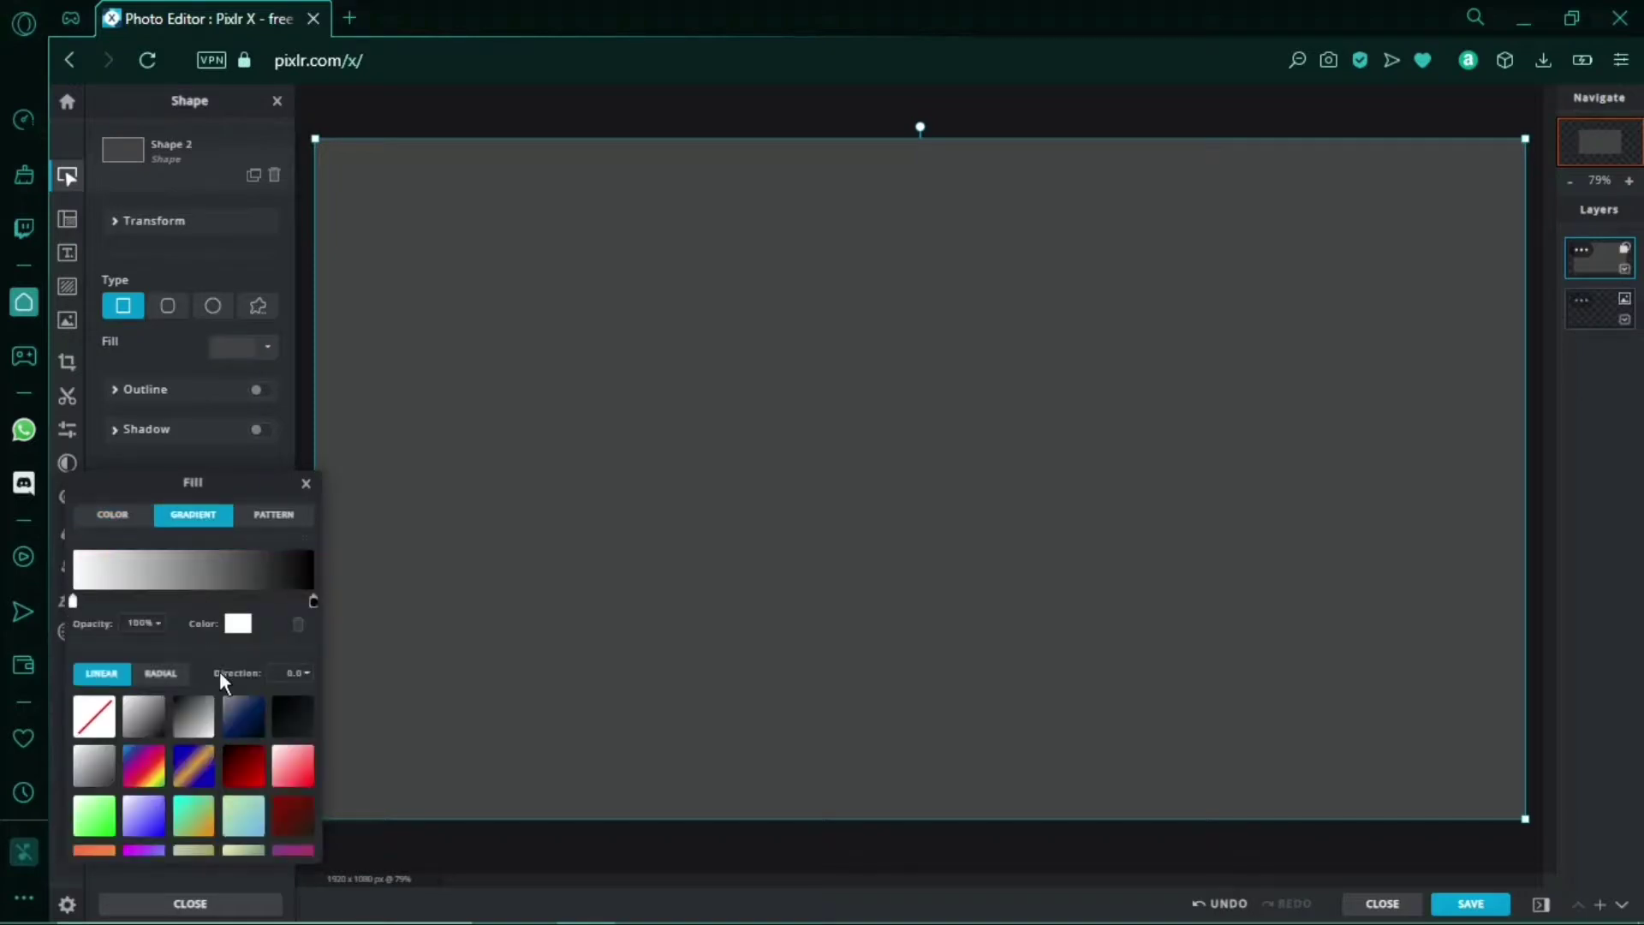
click(155, 781)
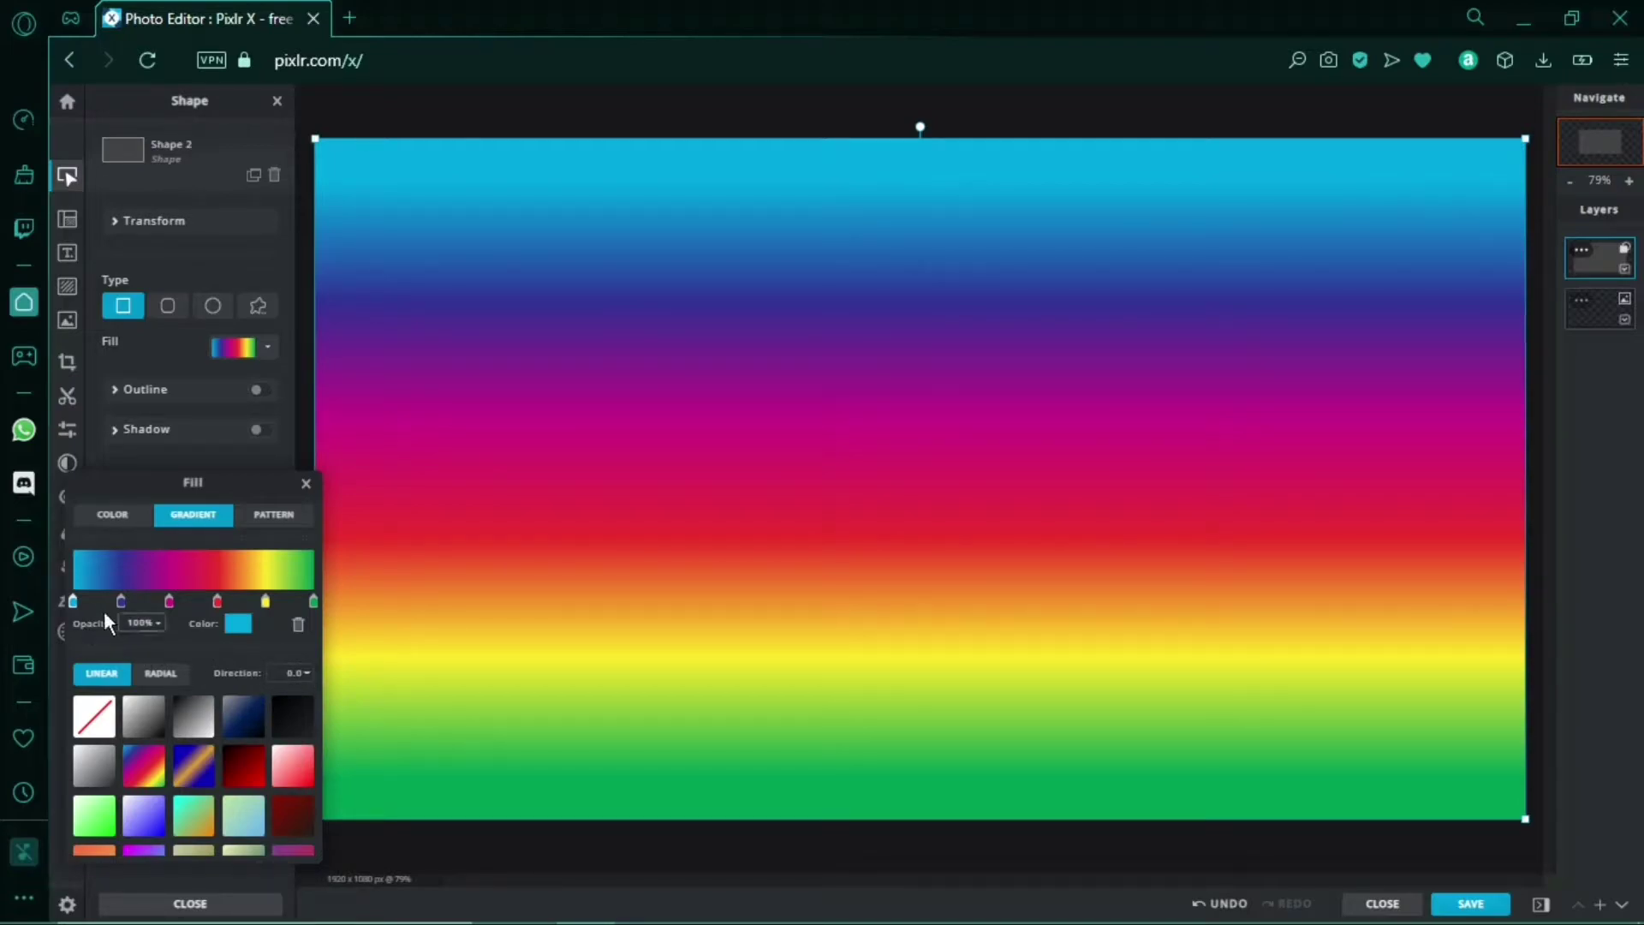
click(142, 722)
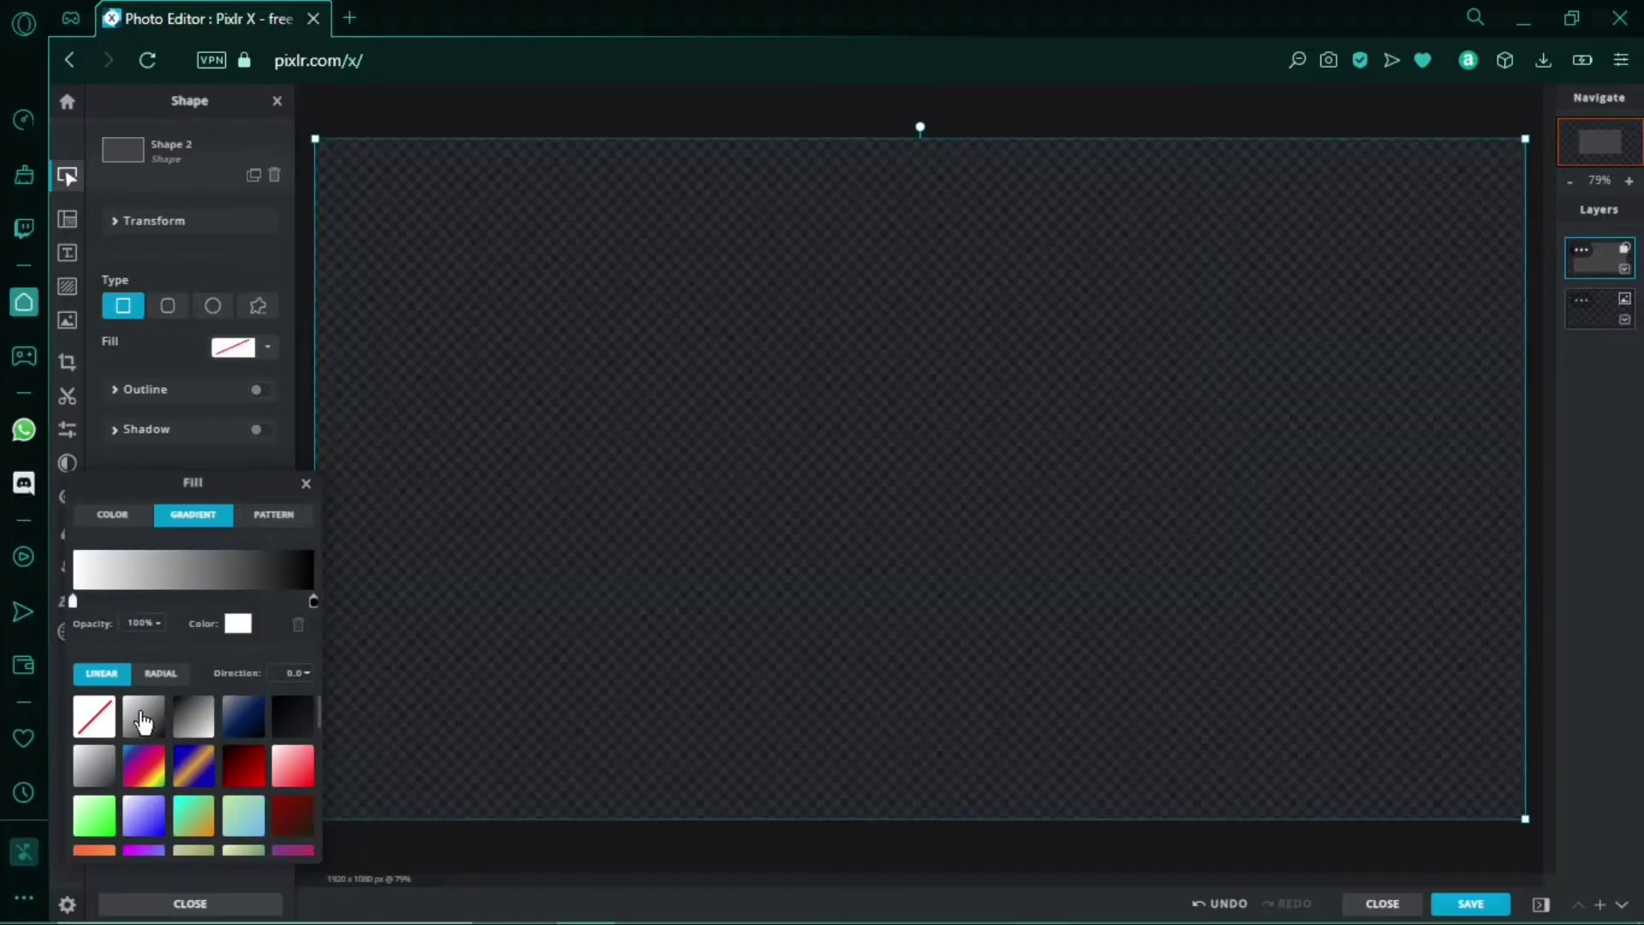
click(238, 623)
click(888, 500)
click(862, 403)
click(990, 632)
click(313, 600)
Step: Set the right gradient stop to blue-violet and move the cyan stop inward
click(238, 624)
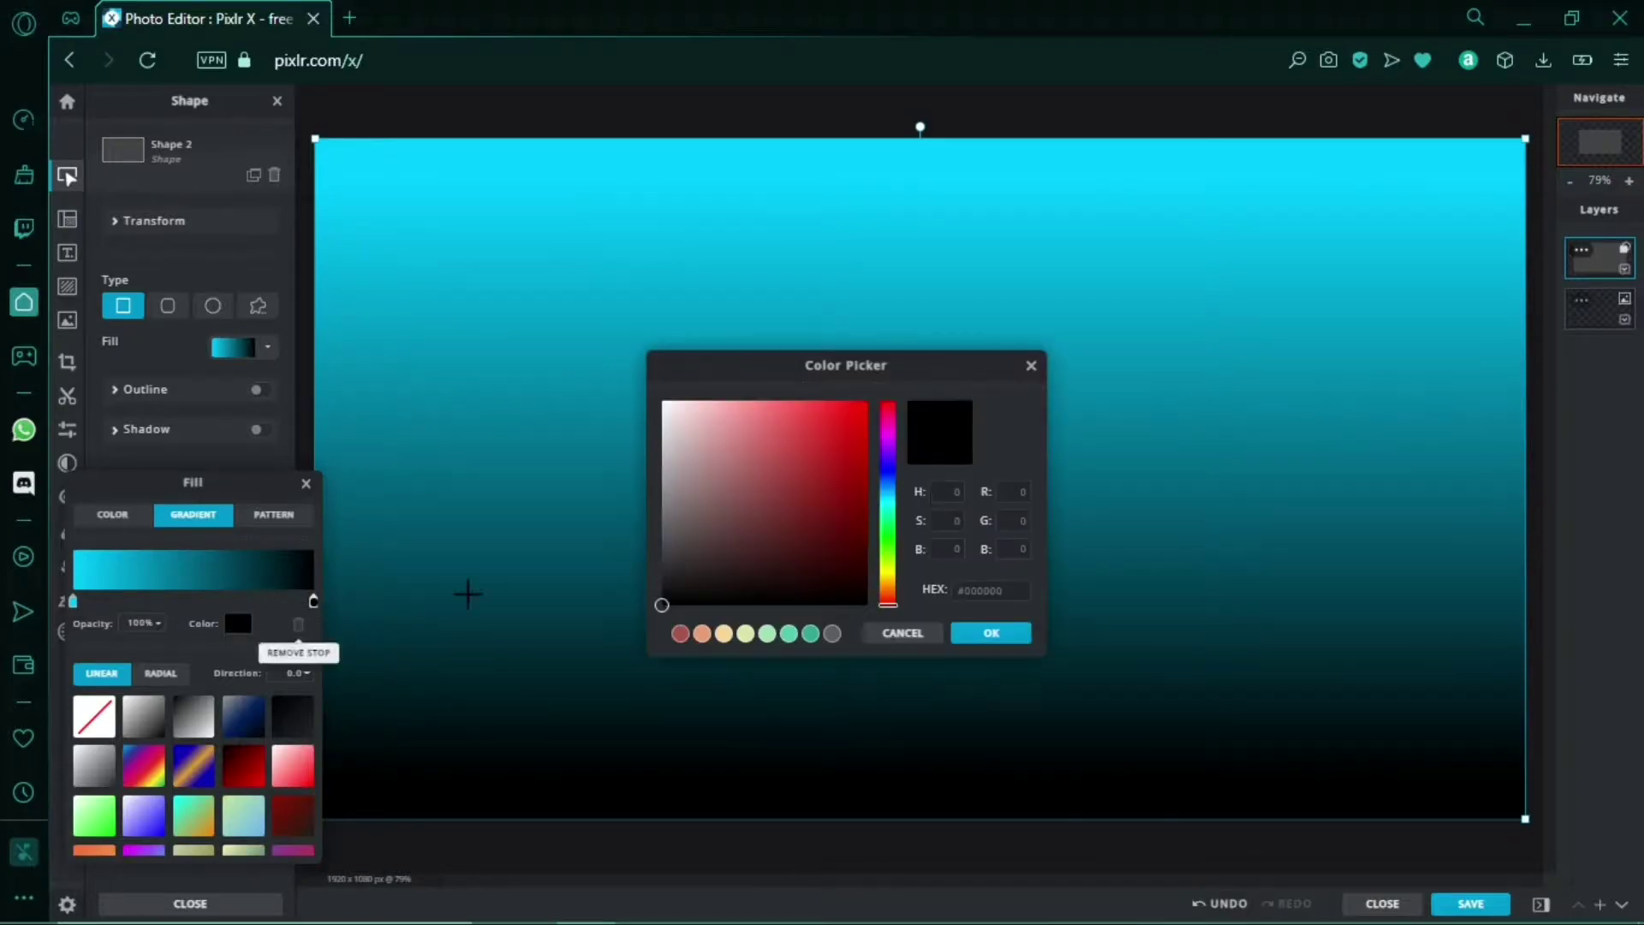
click(888, 470)
click(863, 403)
click(991, 633)
drag(73, 599, 133, 599)
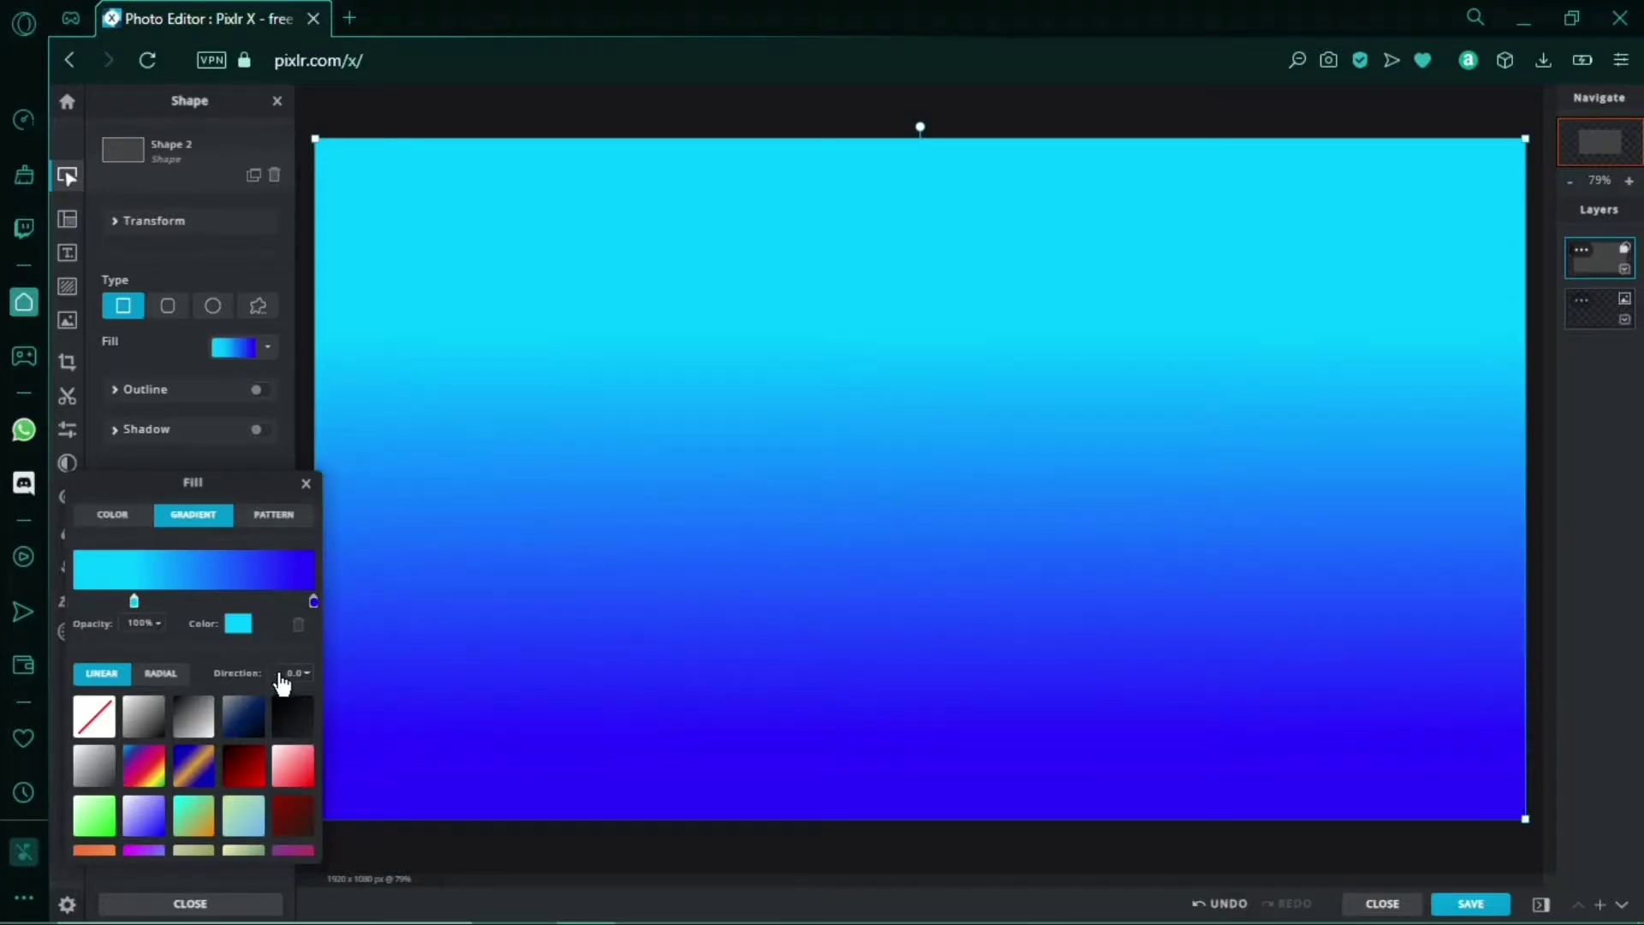
Step: Rotate the gradient direction to about 158° for a diagonal blue-to-cyan blend
click(293, 672)
drag(156, 701, 225, 704)
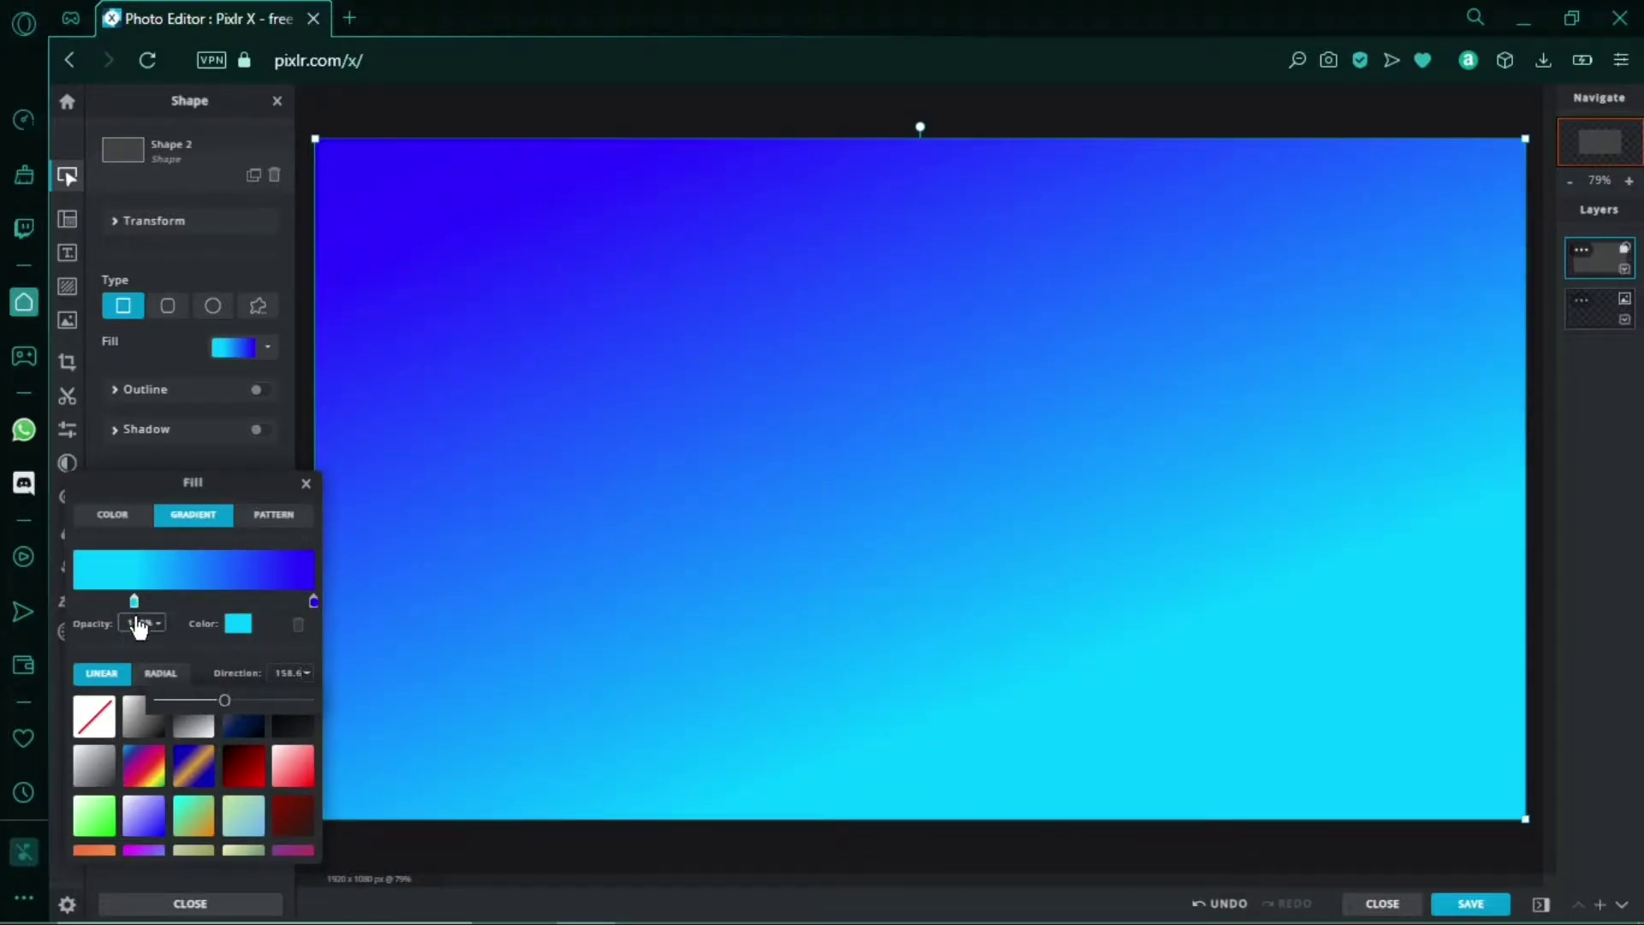
drag(133, 601, 179, 601)
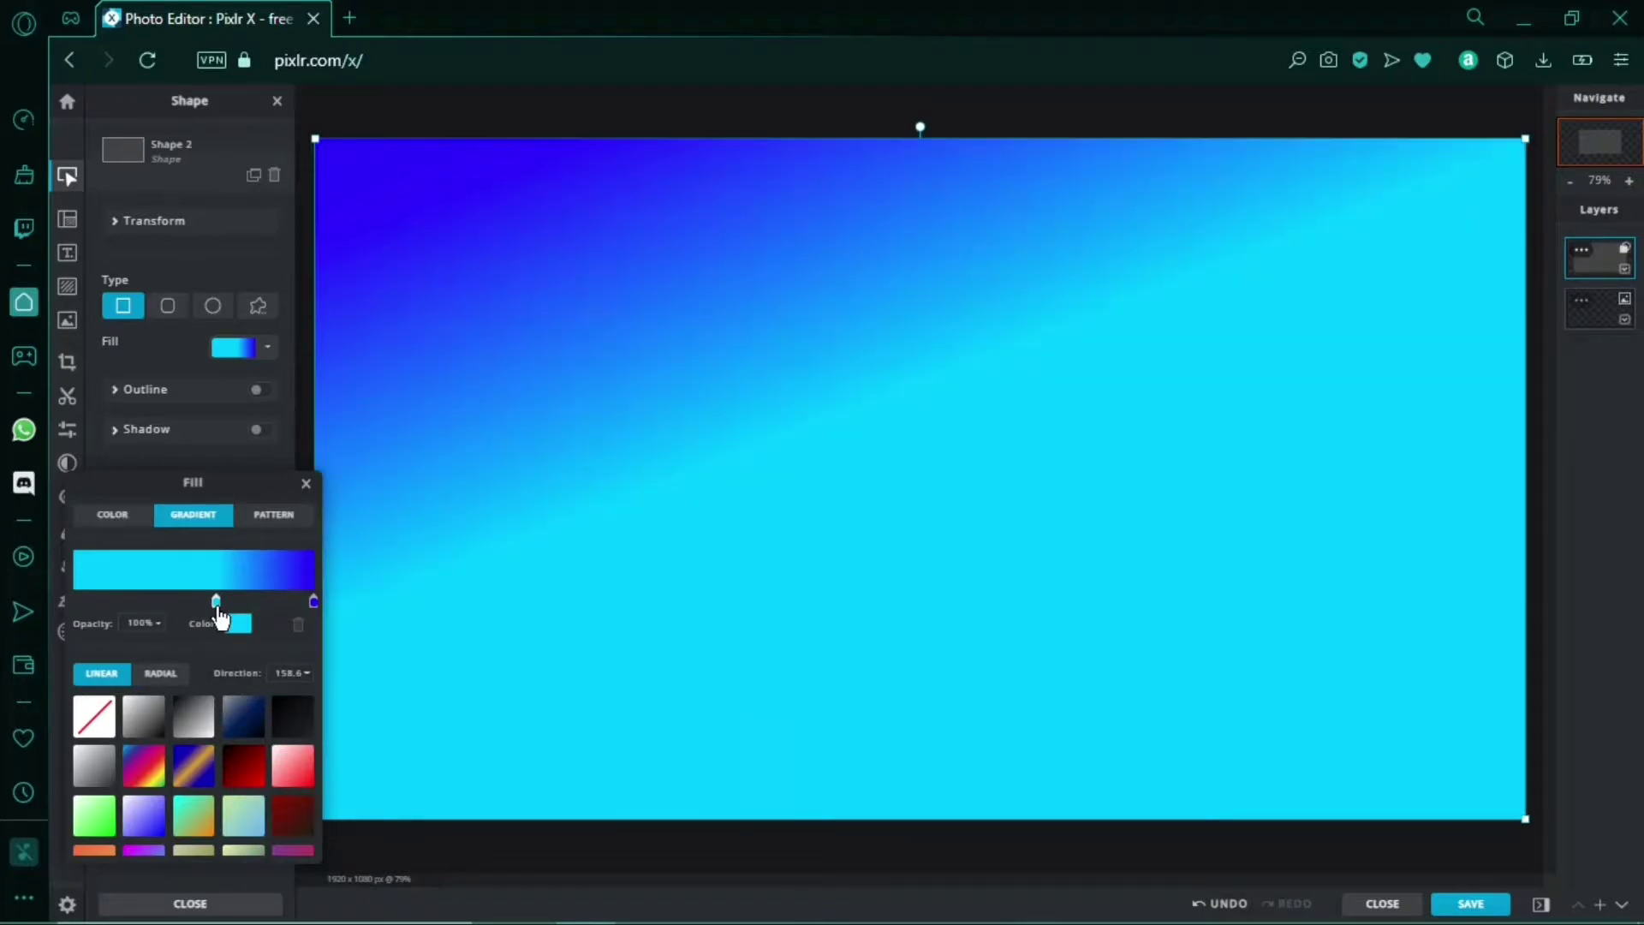
click(587, 99)
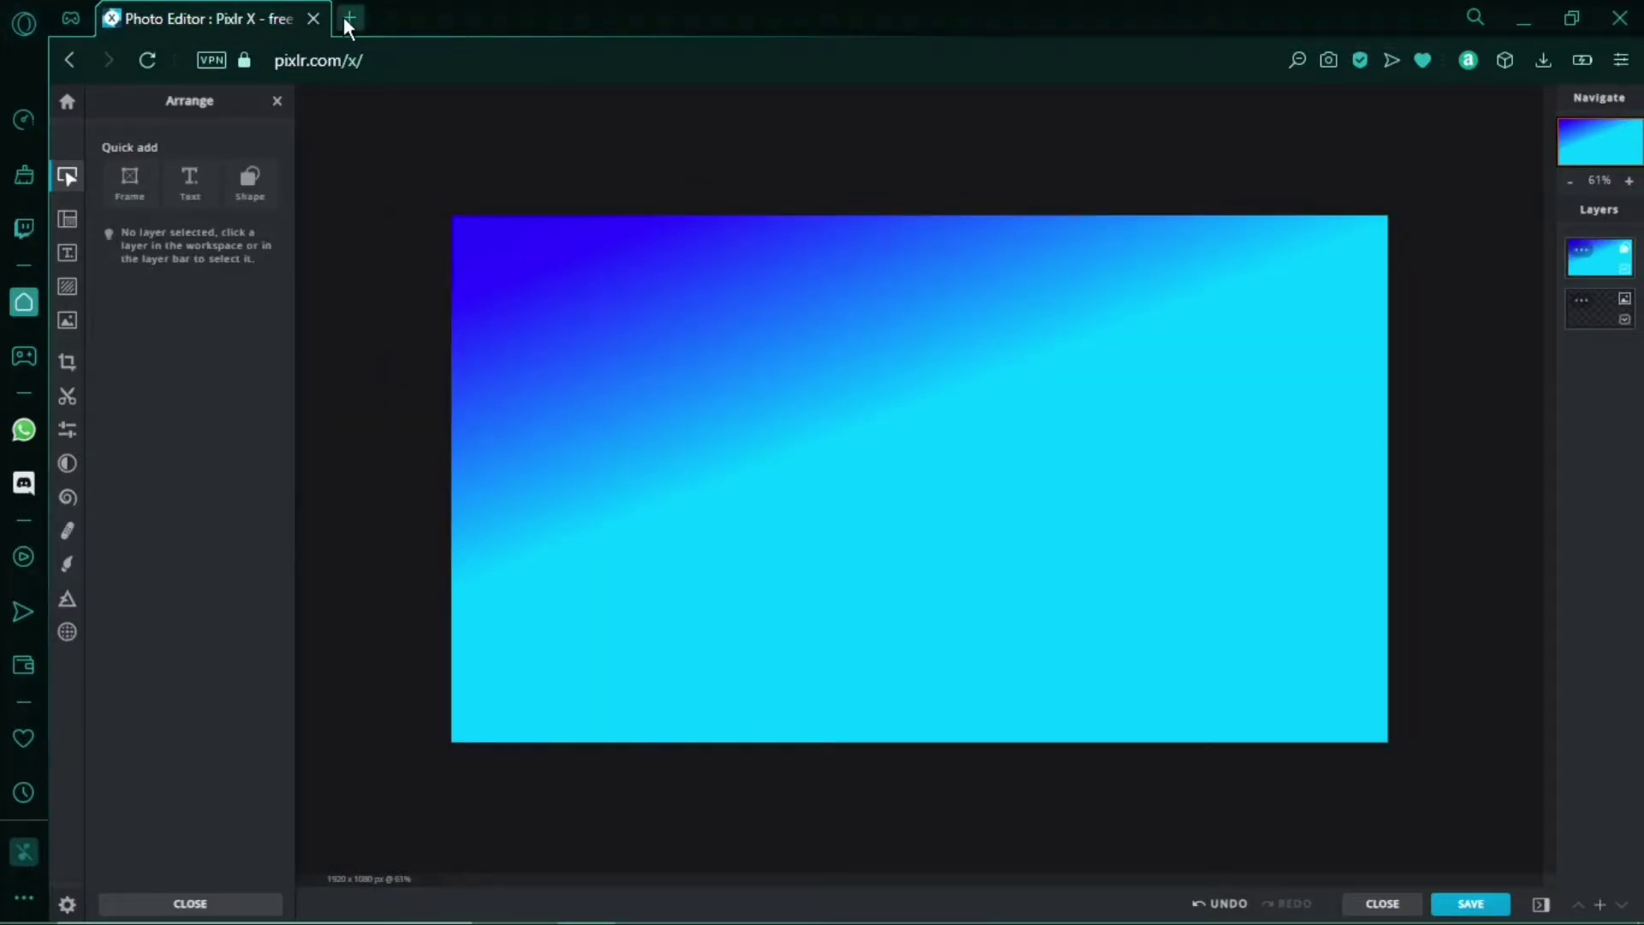
click(349, 19)
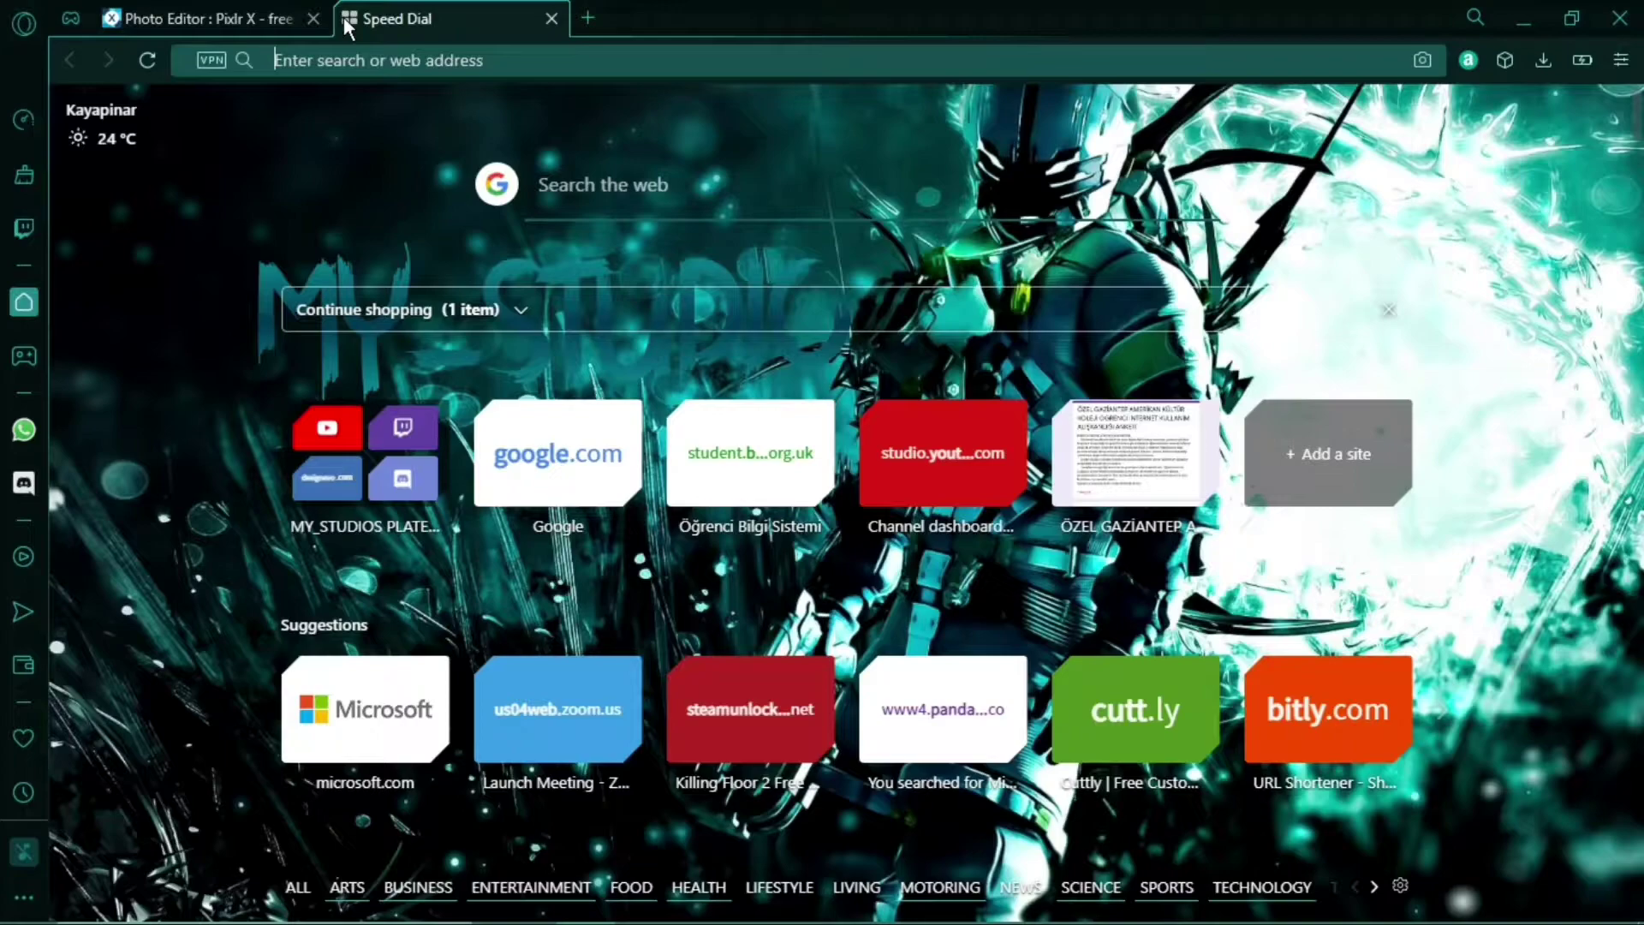
Step: Go to designevo.com and start the free logo maker
text(Des)
key(Return)
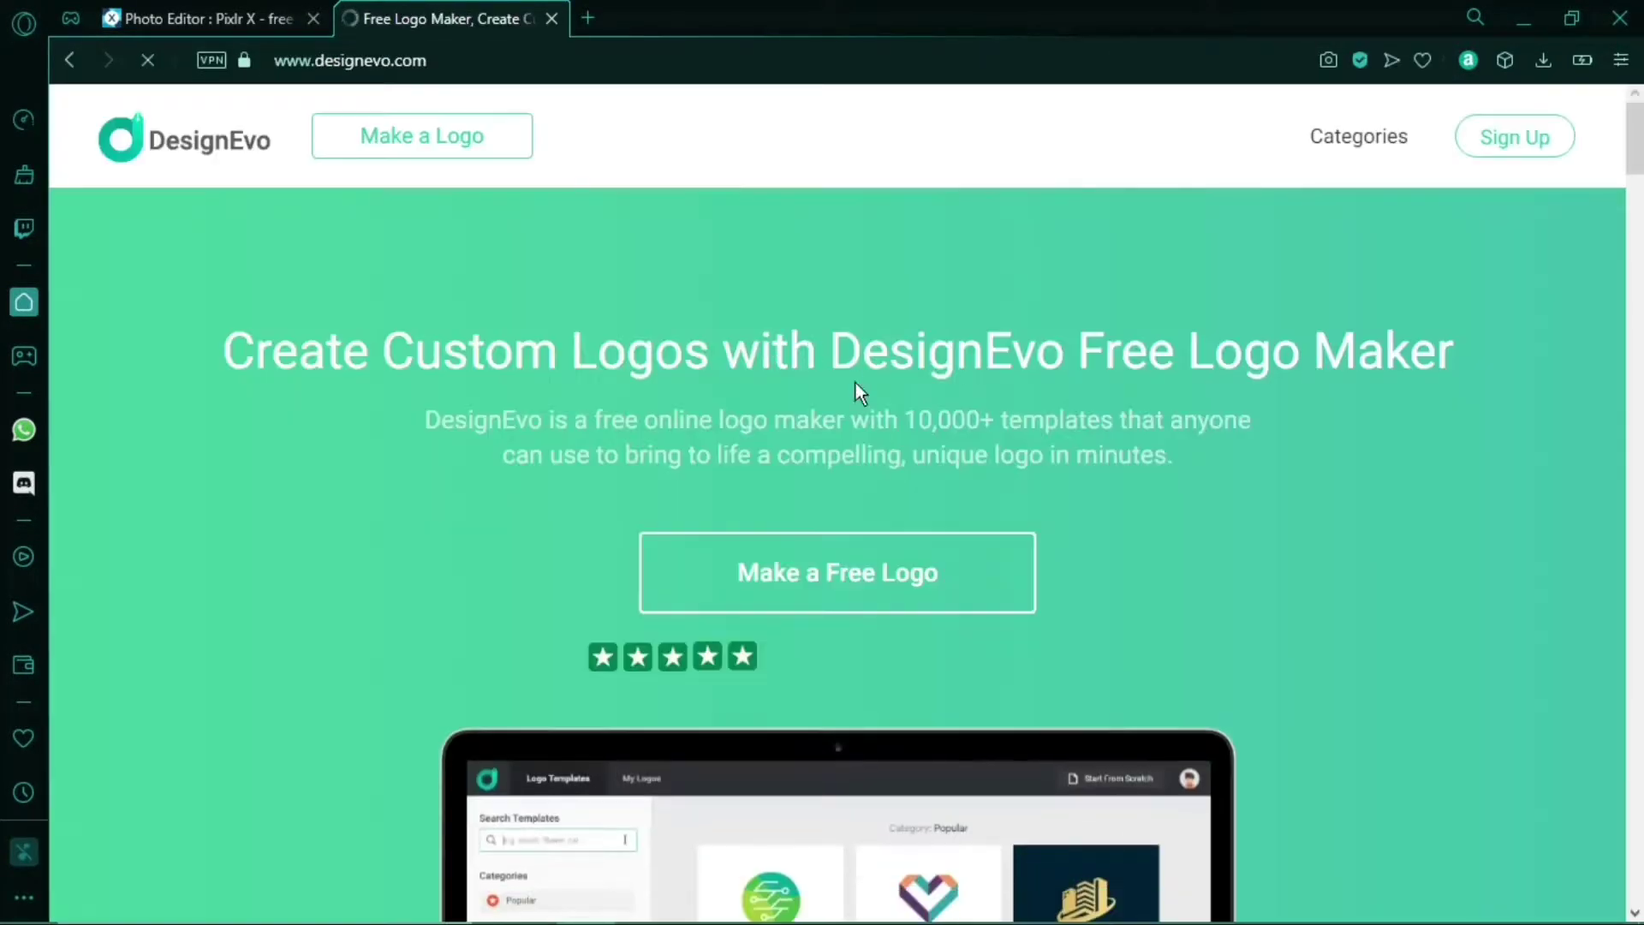
click(821, 591)
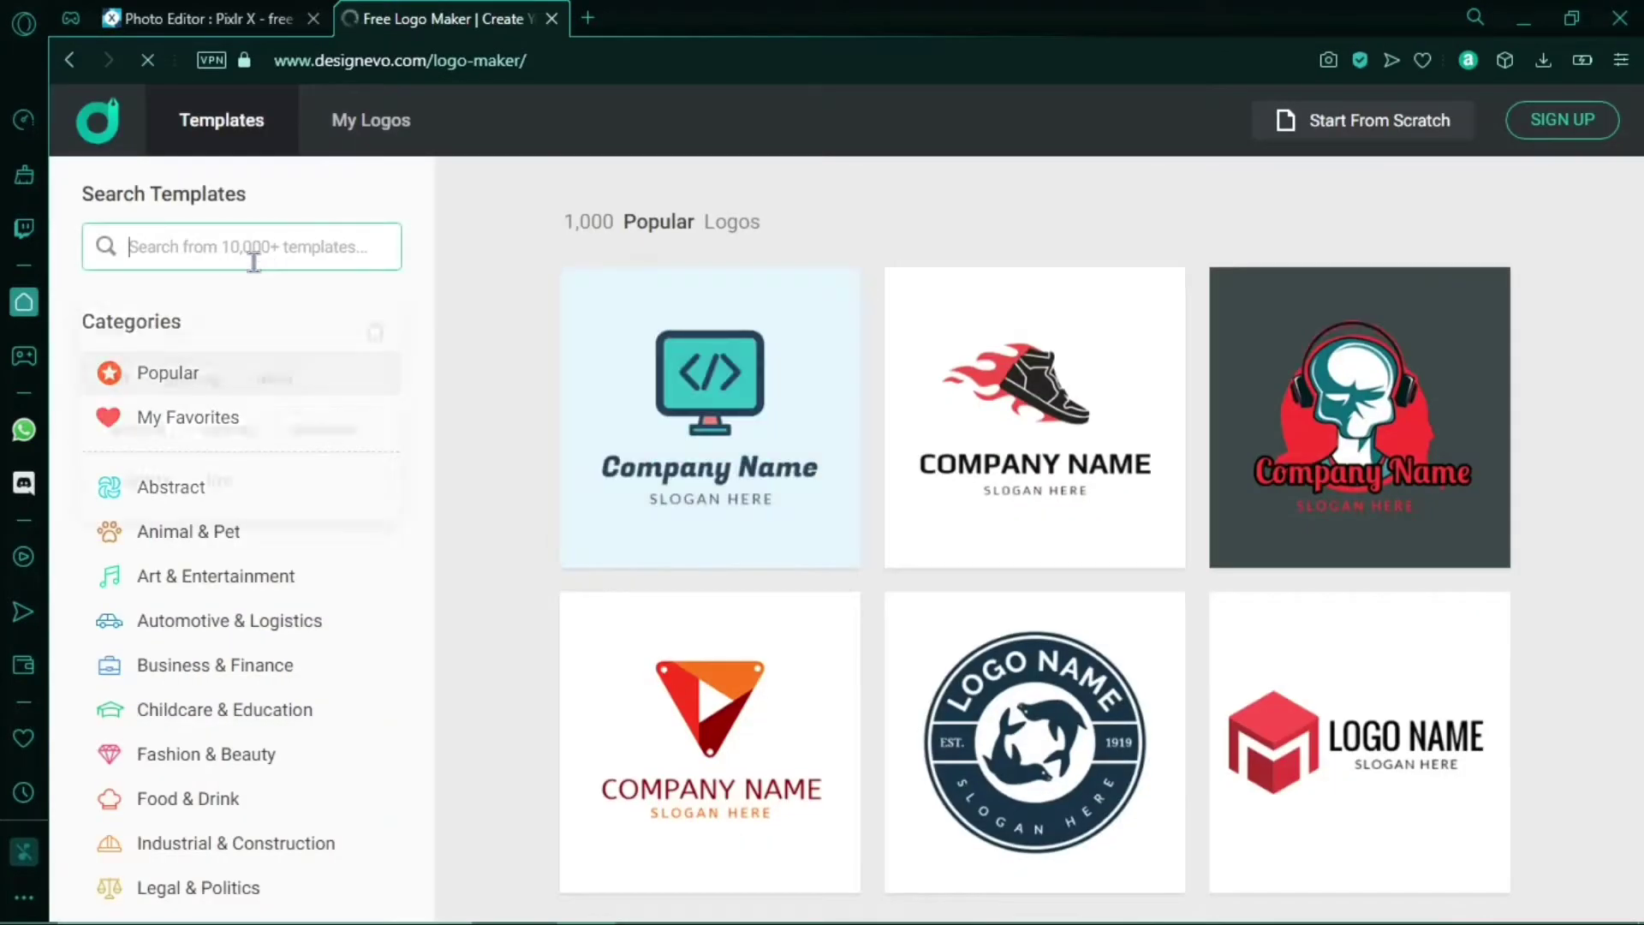
Step: Search the logo templates for 'gaming'
click(253, 257)
text(Ninja)
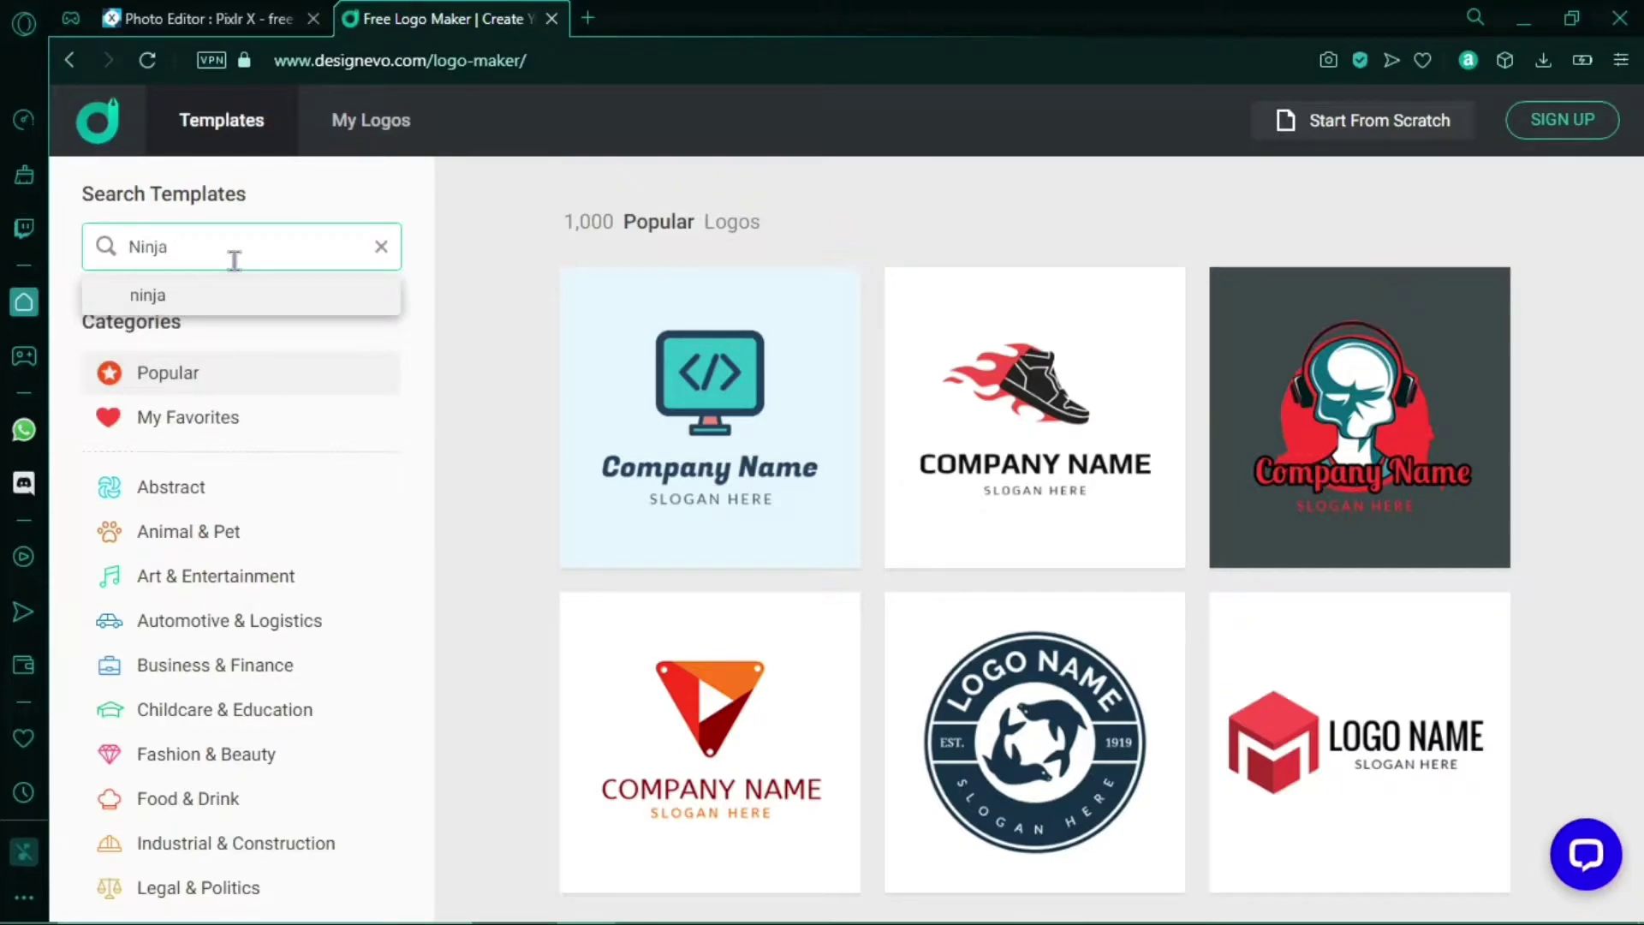
key(BackSpace)
key(BackSpace)
key(BackSpace)
key(BackSpace)
key(BackSpace)
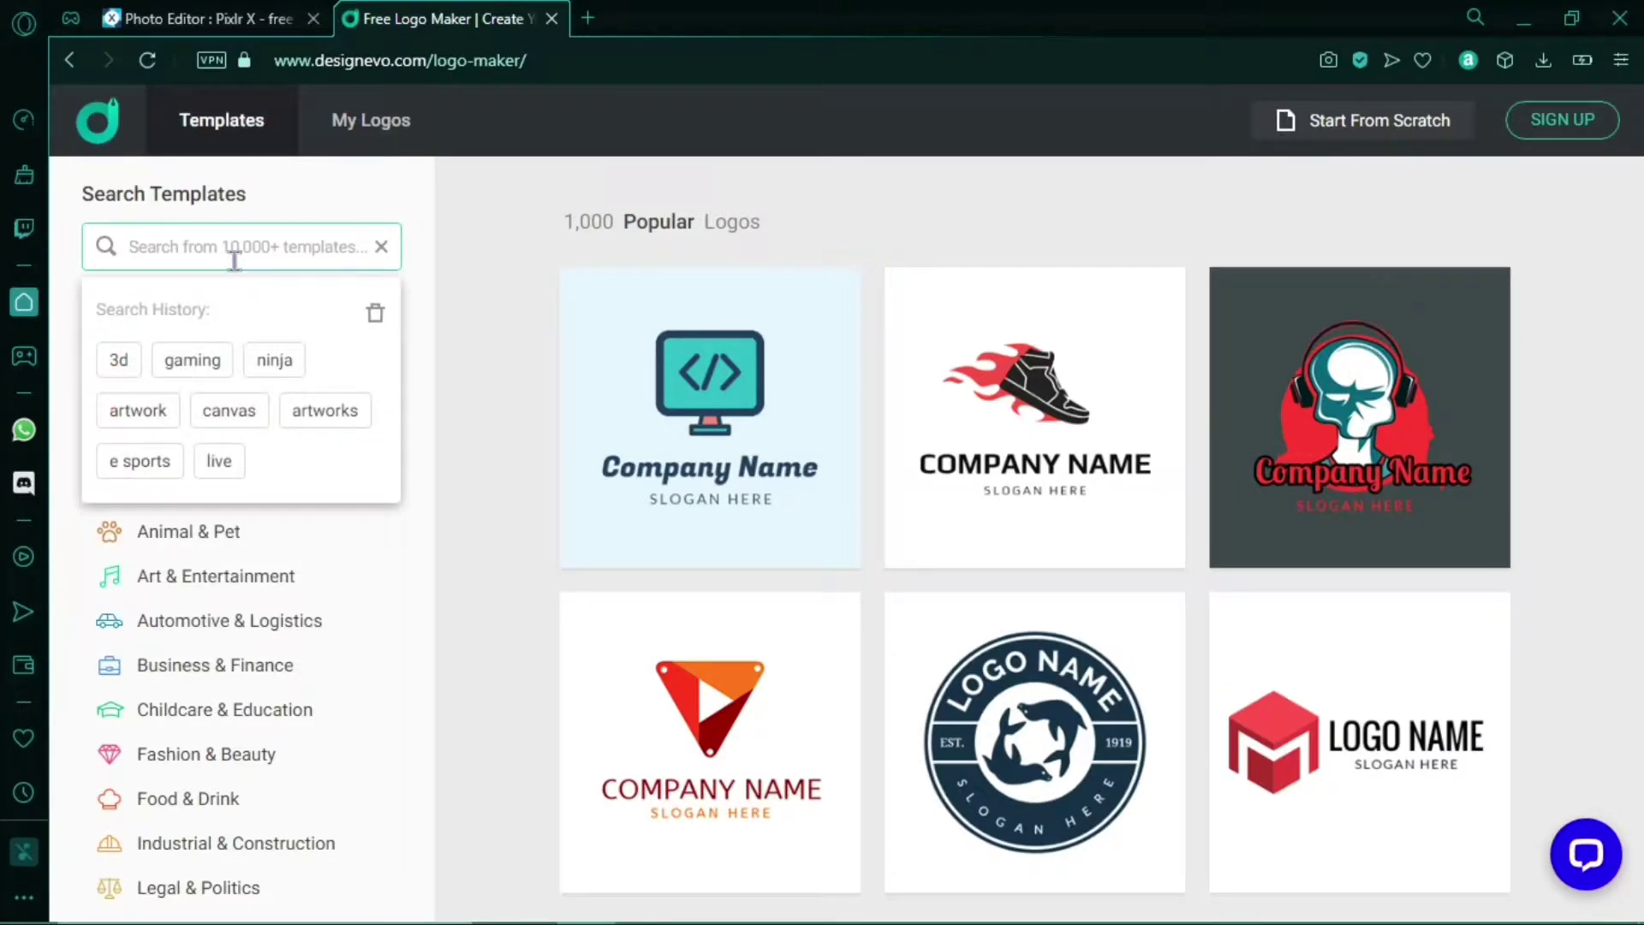
text(gaming)
key(Return)
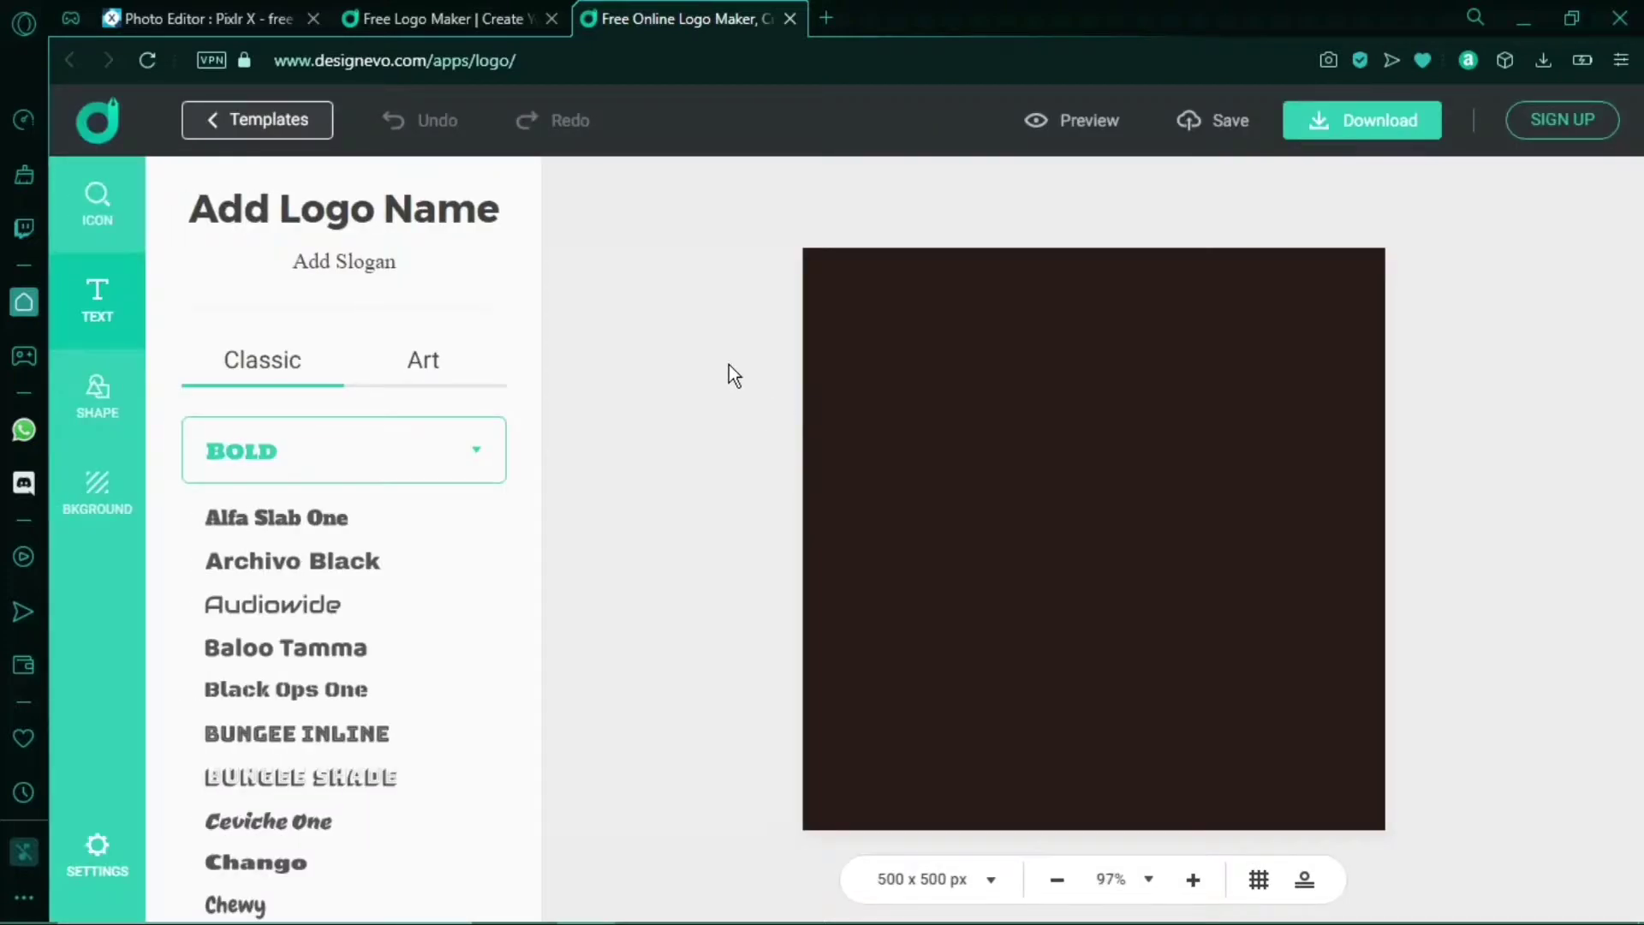
Step: Recolour the ninja logo cyan, with a black-white gradient face and cyan gradient swords
click(1056, 437)
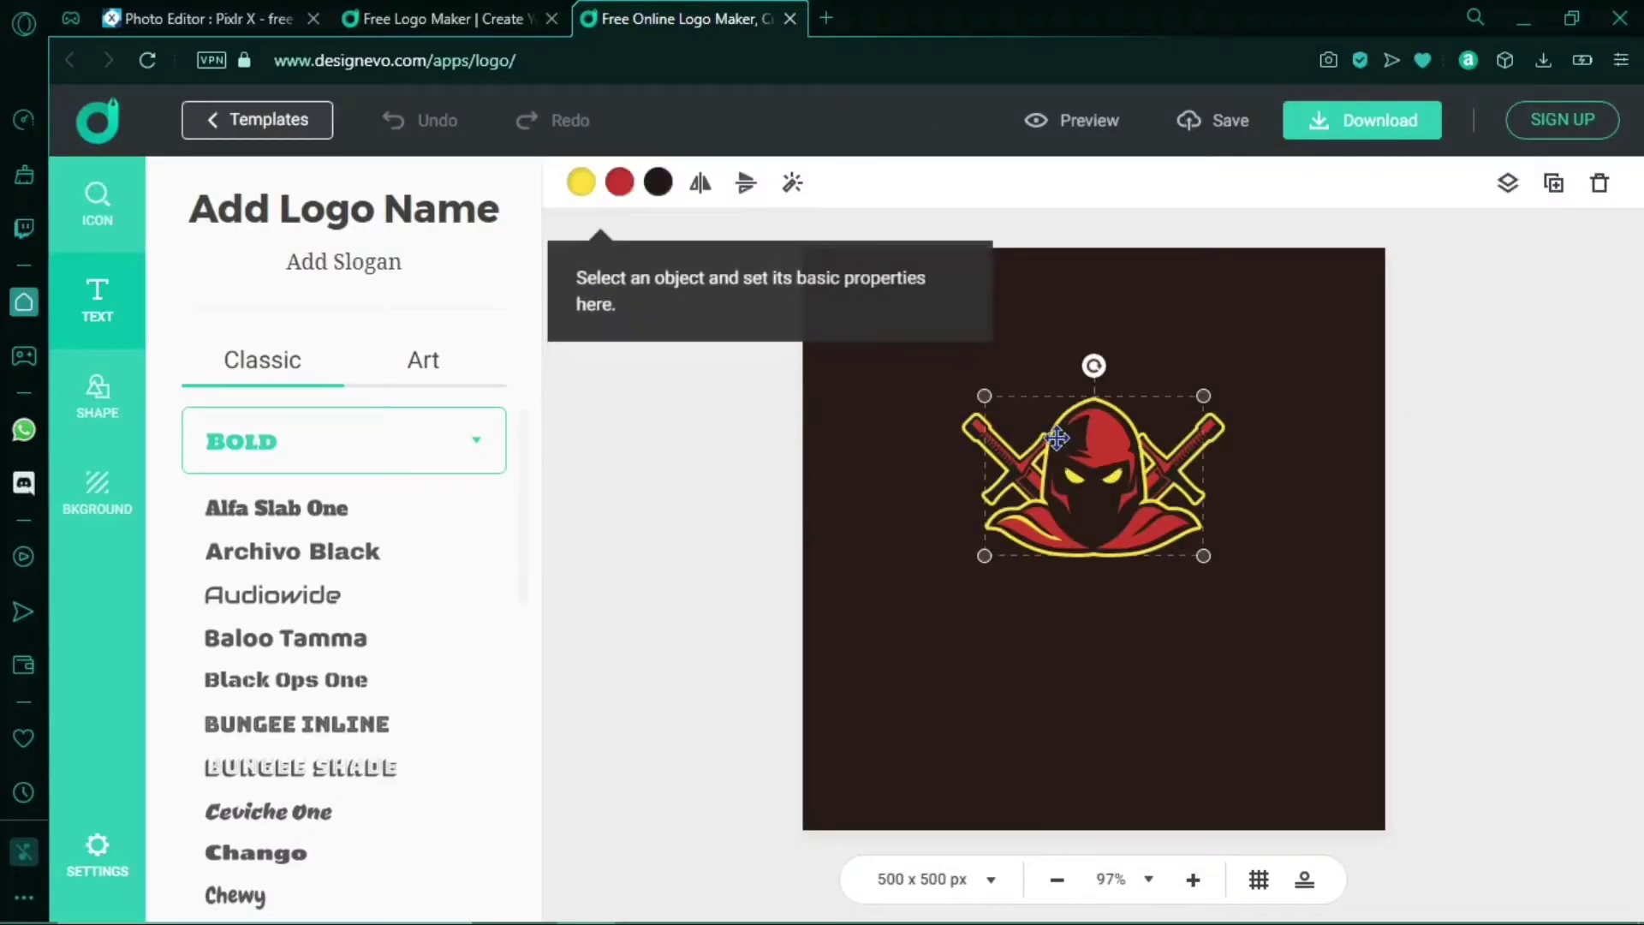
click(581, 182)
click(803, 599)
click(803, 599)
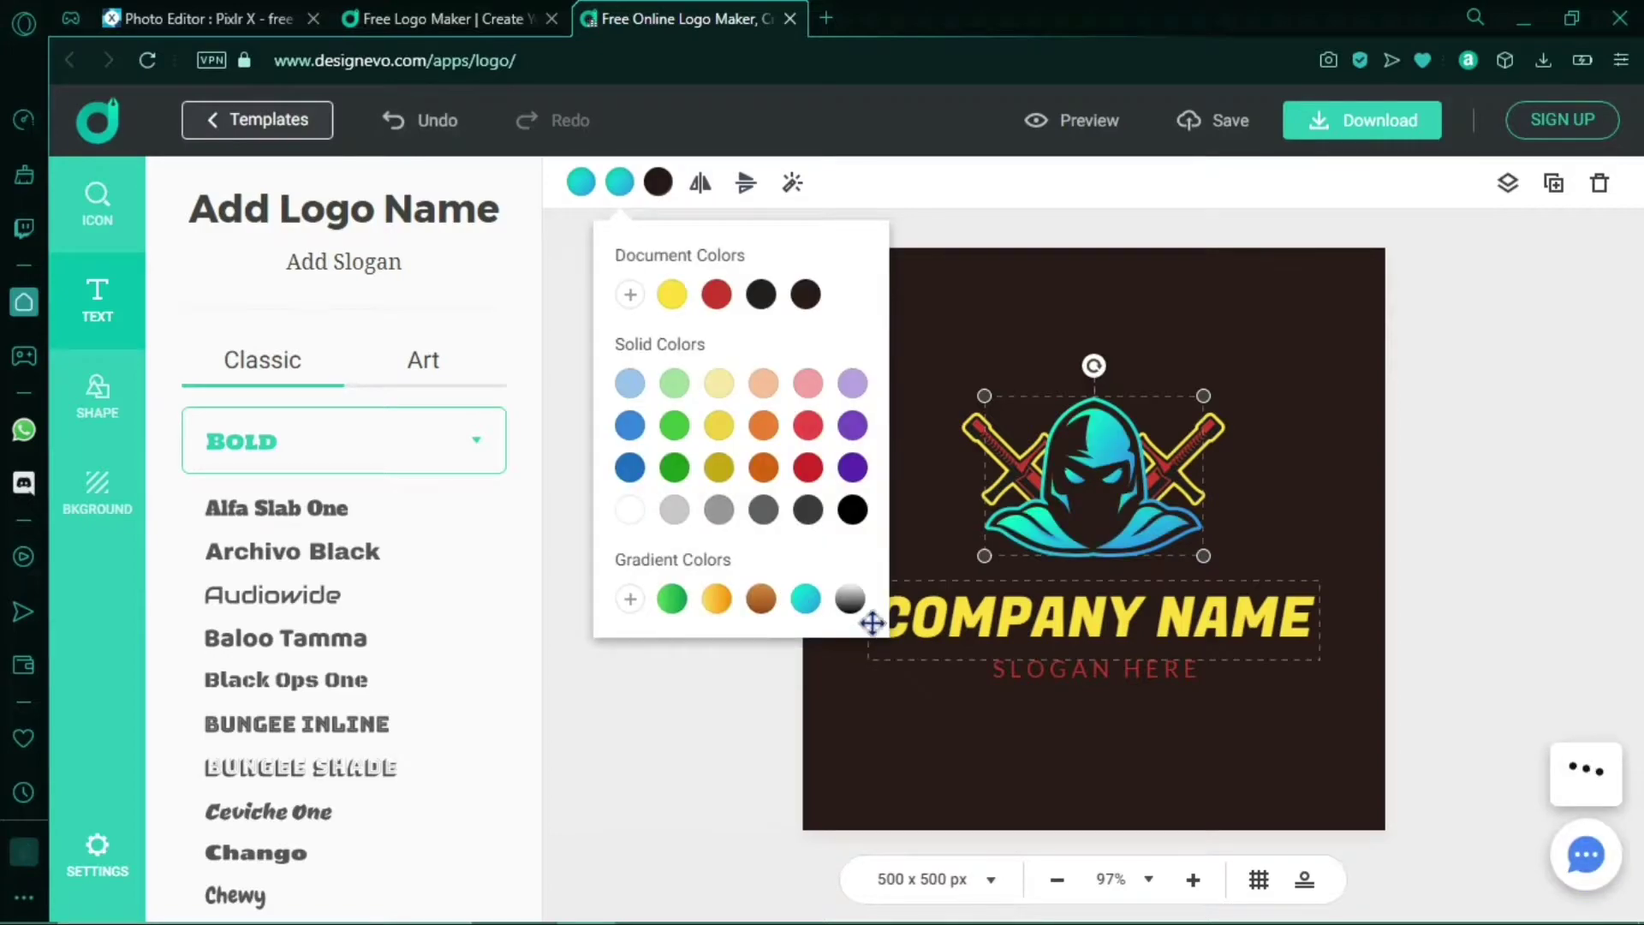
click(664, 185)
click(888, 599)
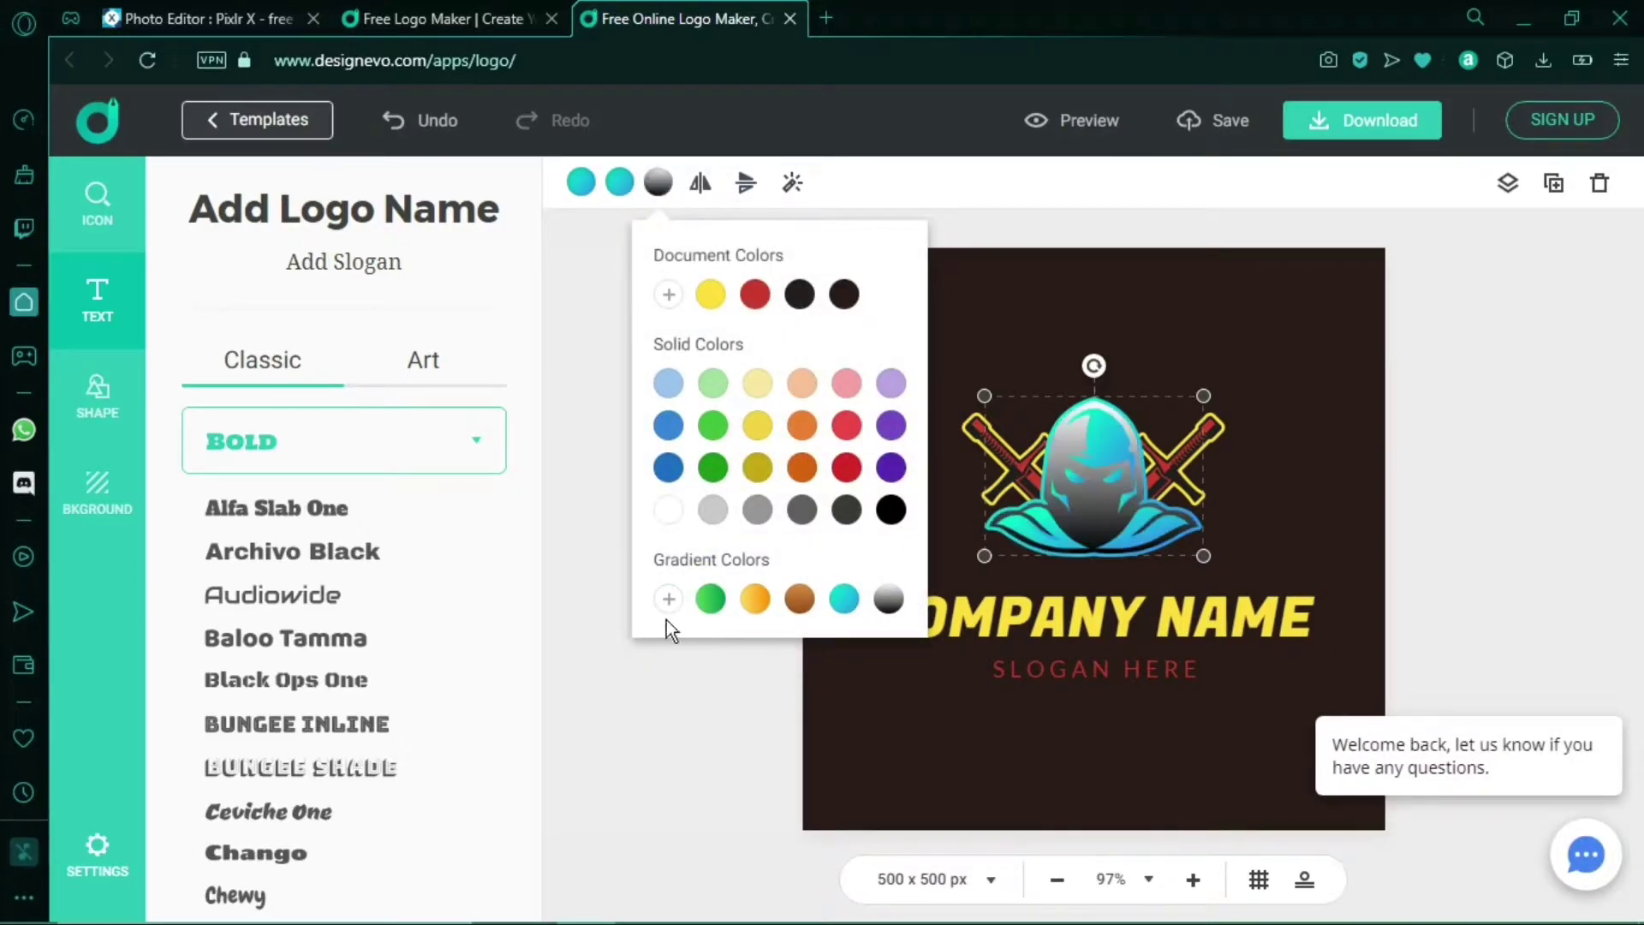
click(765, 599)
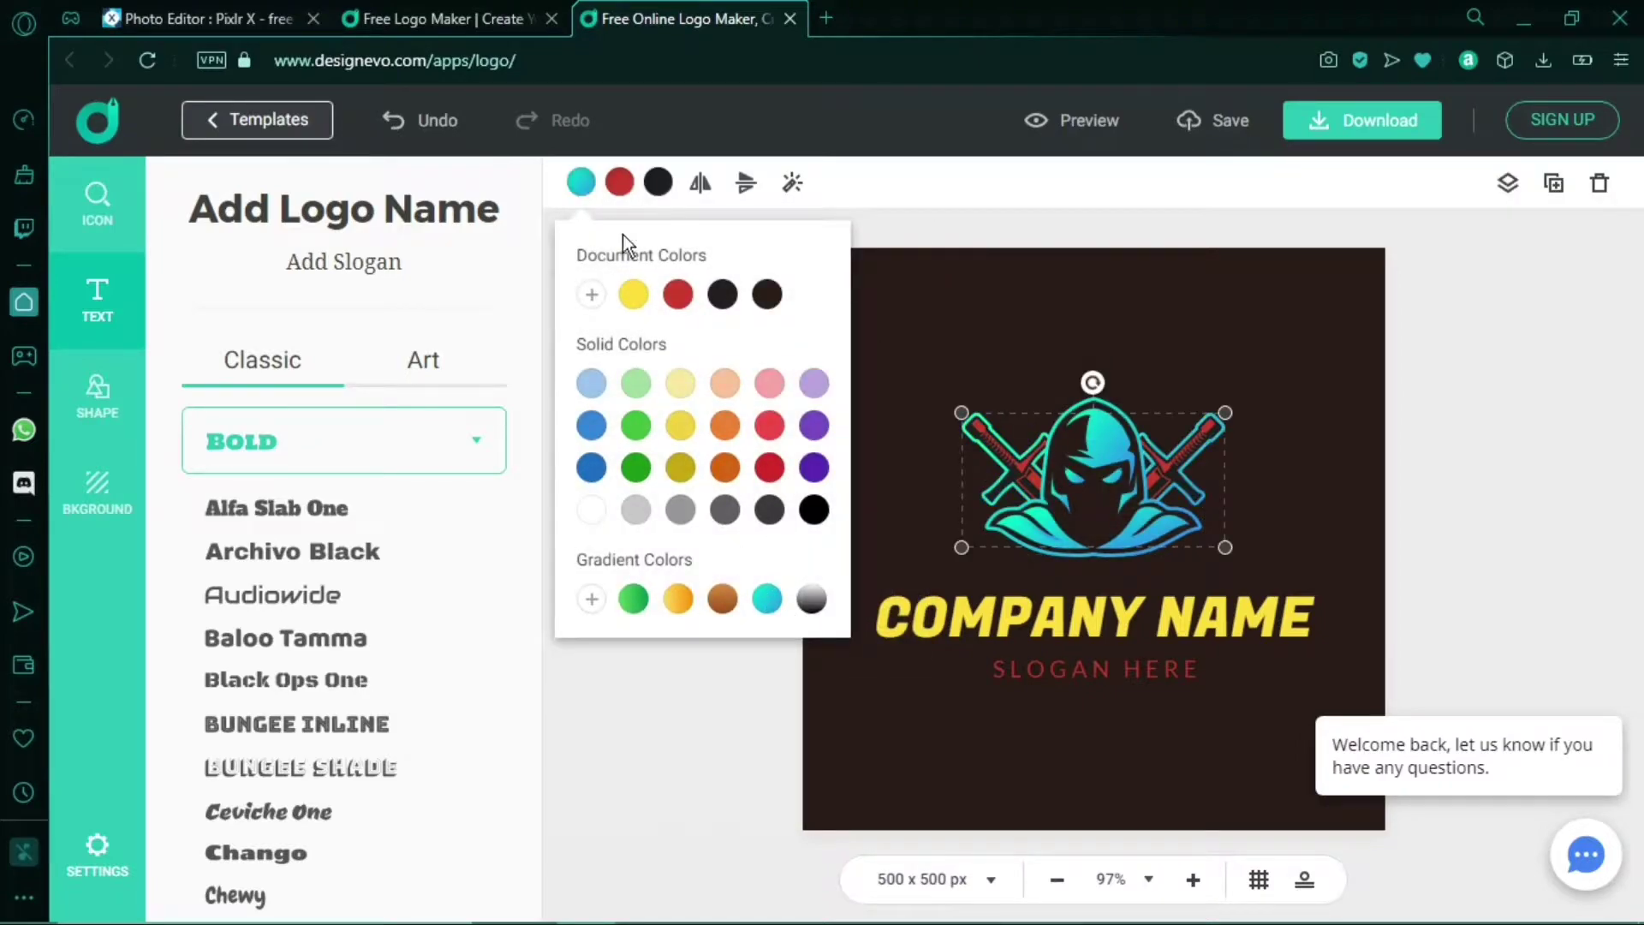
click(619, 182)
click(805, 598)
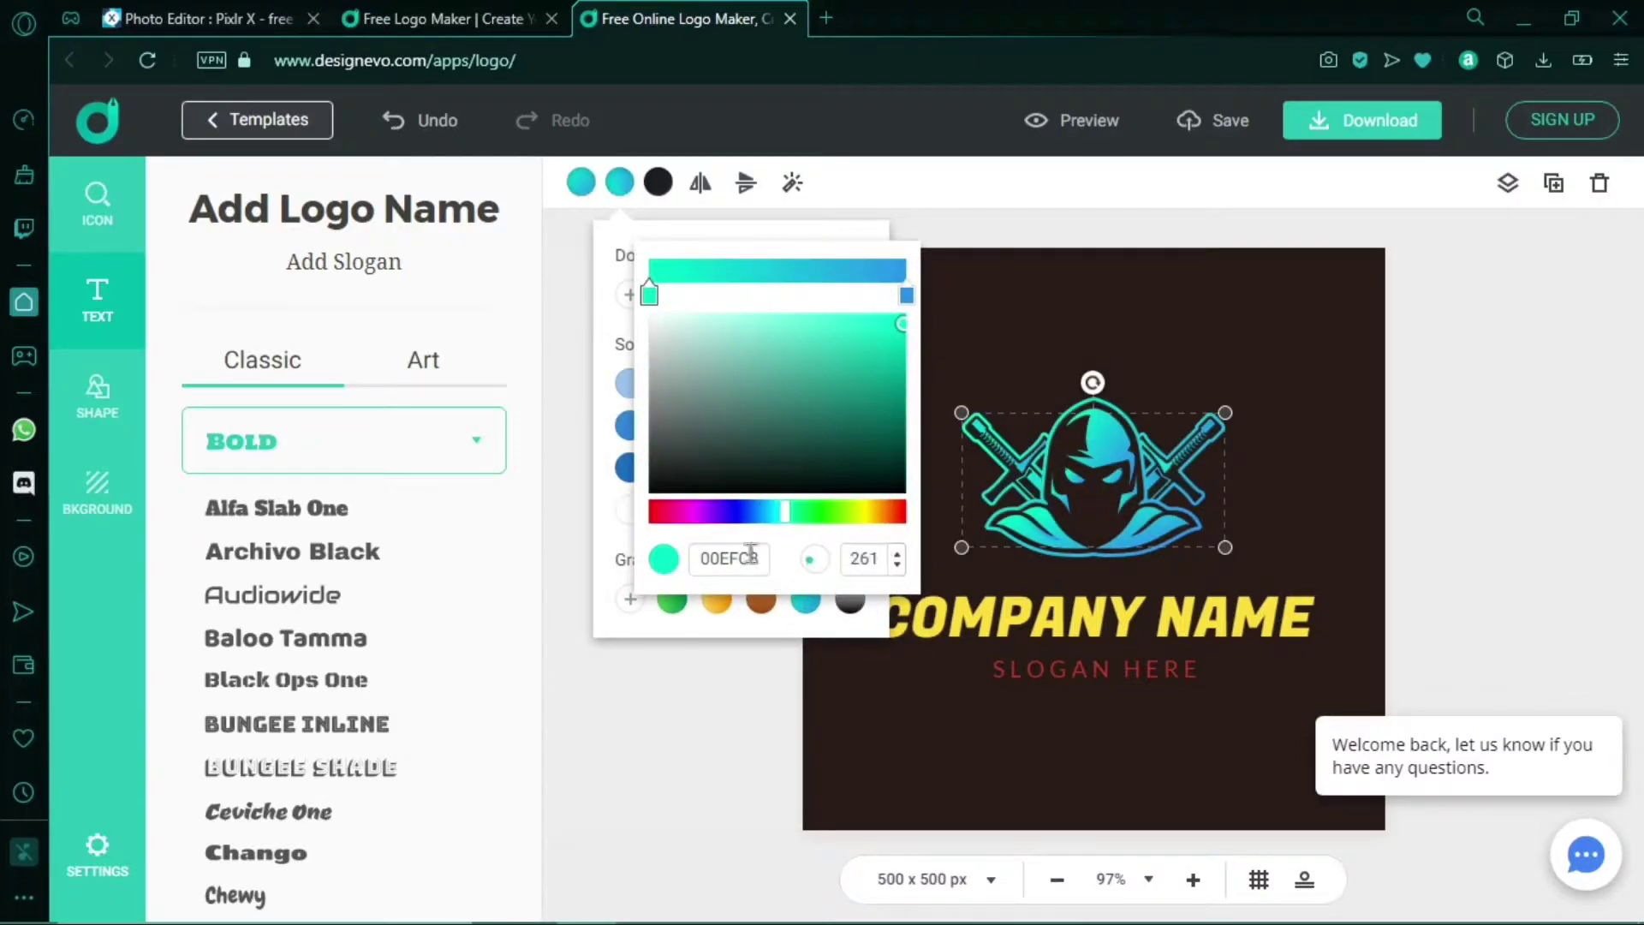
click(924, 250)
Step: Remove the COMPANY NAME text, enlarge the ninja emblem, and open a custom background colour
click(1018, 618)
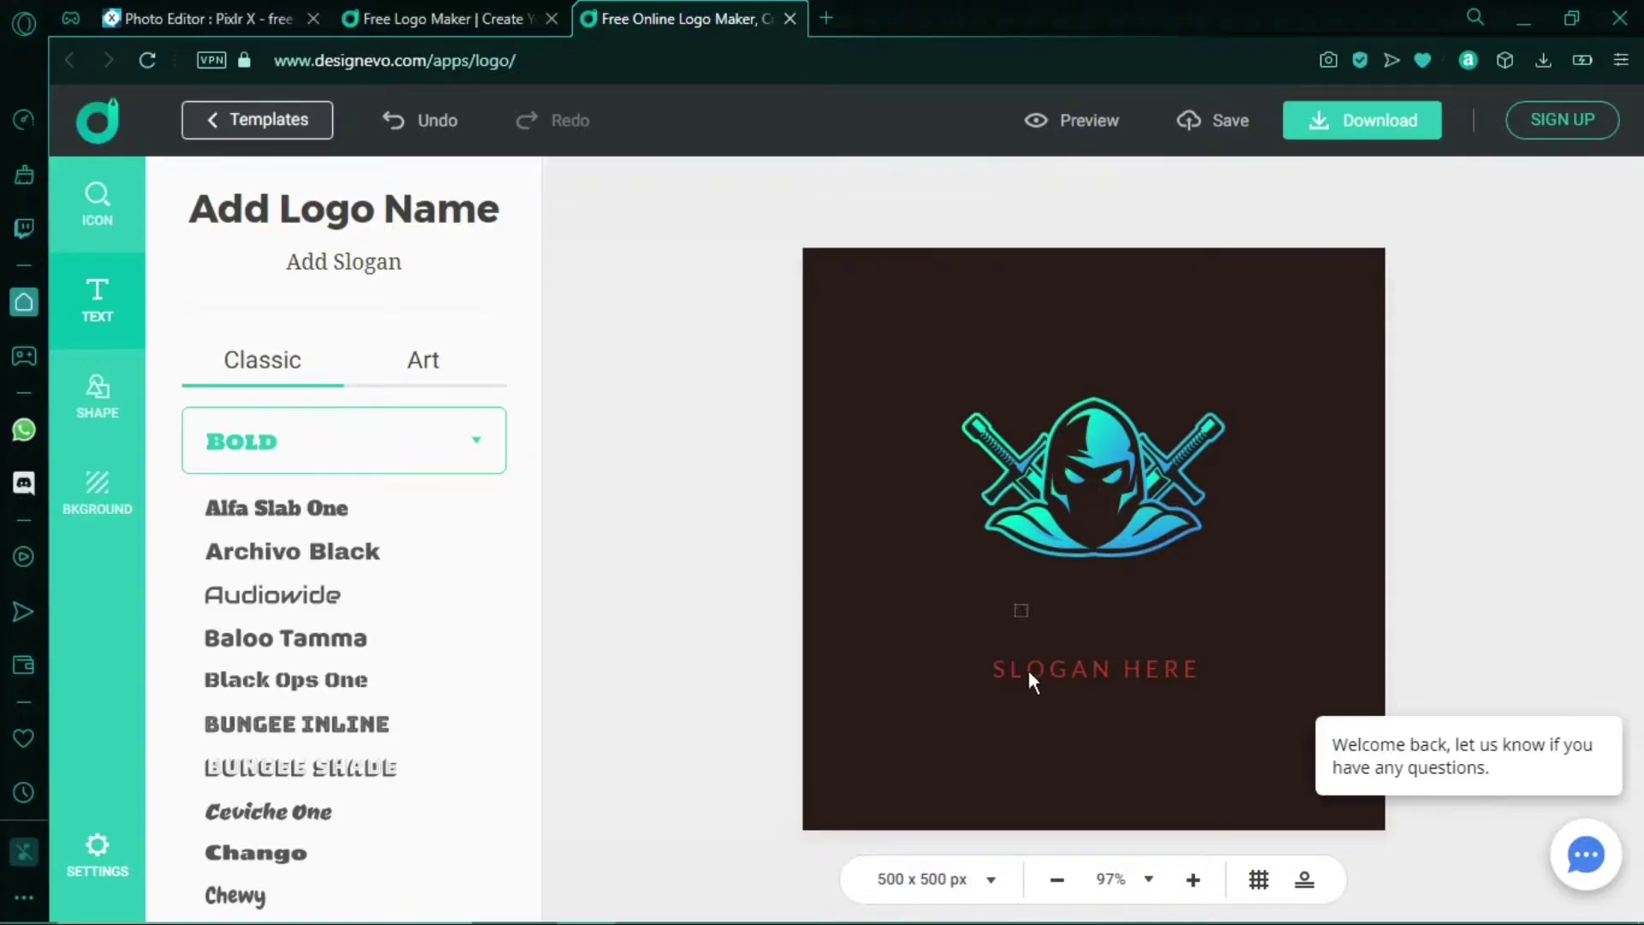
drag(1225, 548, 1339, 598)
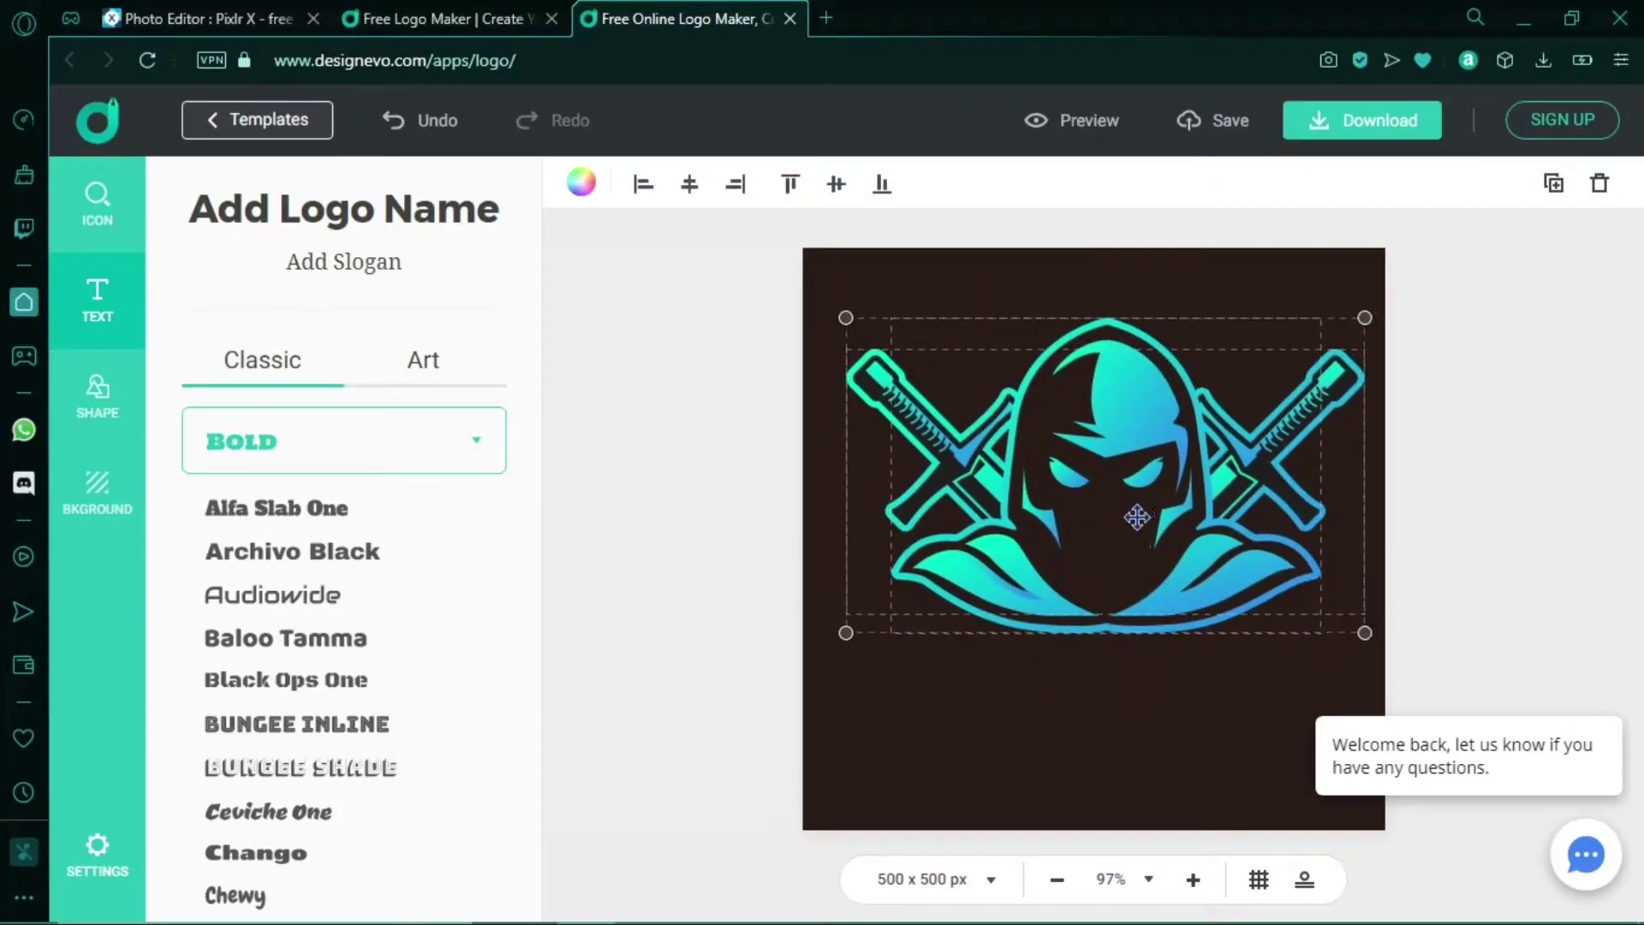
drag(1135, 515, 1141, 575)
click(97, 489)
click(196, 347)
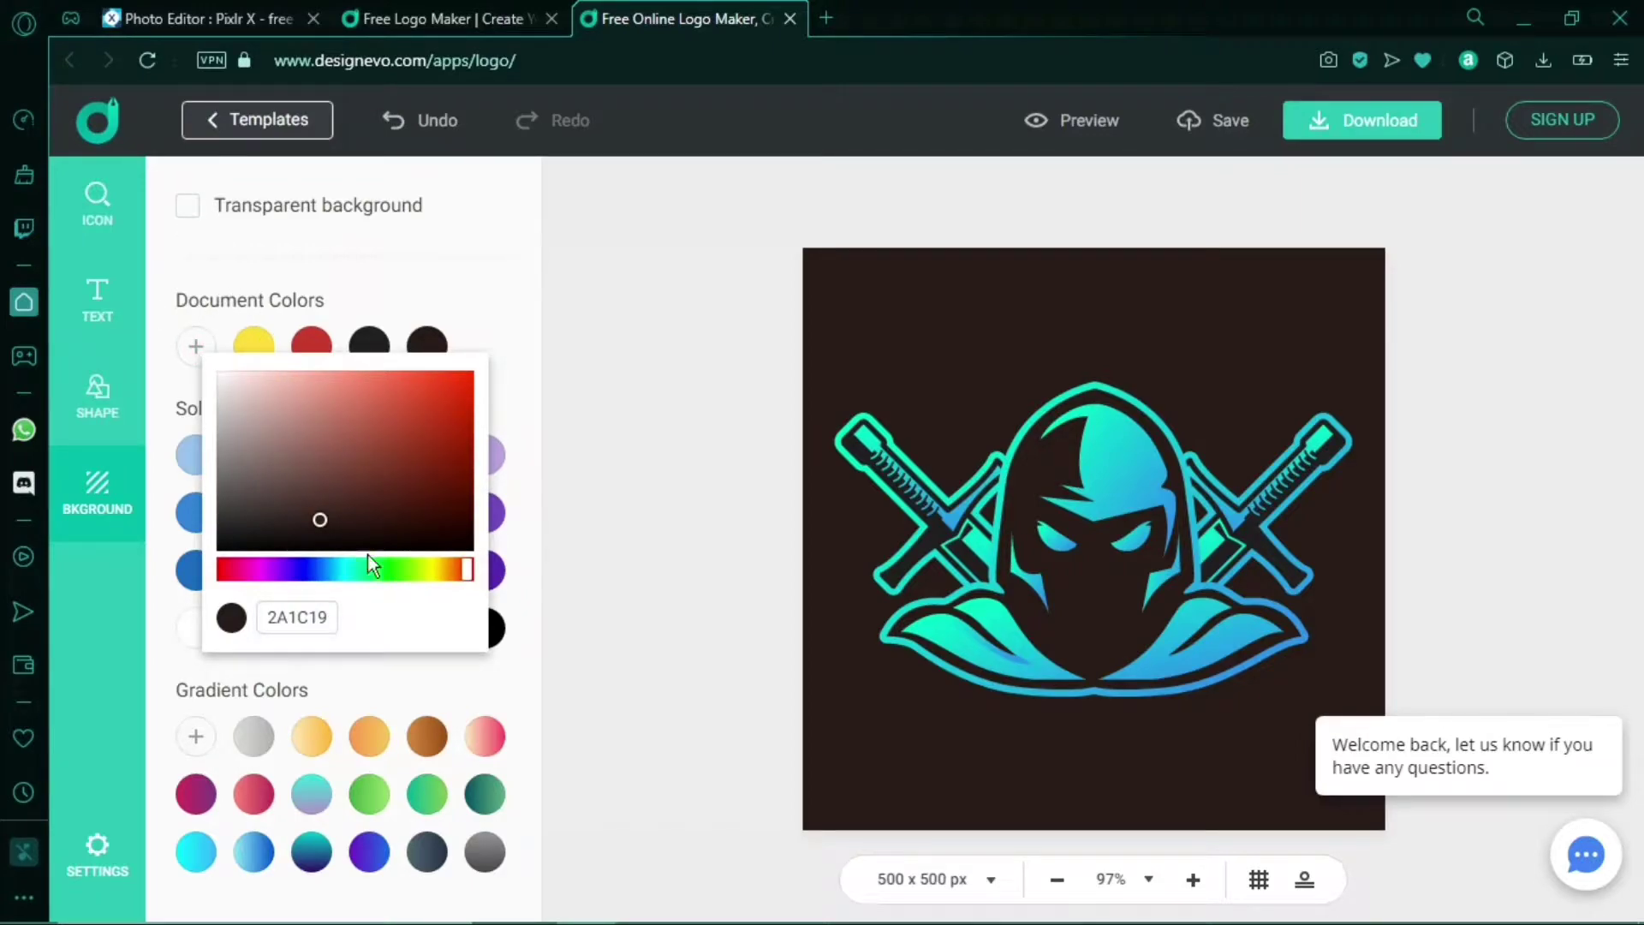
Step: Make the logo canvas background transparent
mouse_move(326, 518)
mouse_down()
mouse_move(264, 470)
mouse_move(183, 352)
mouse_up()
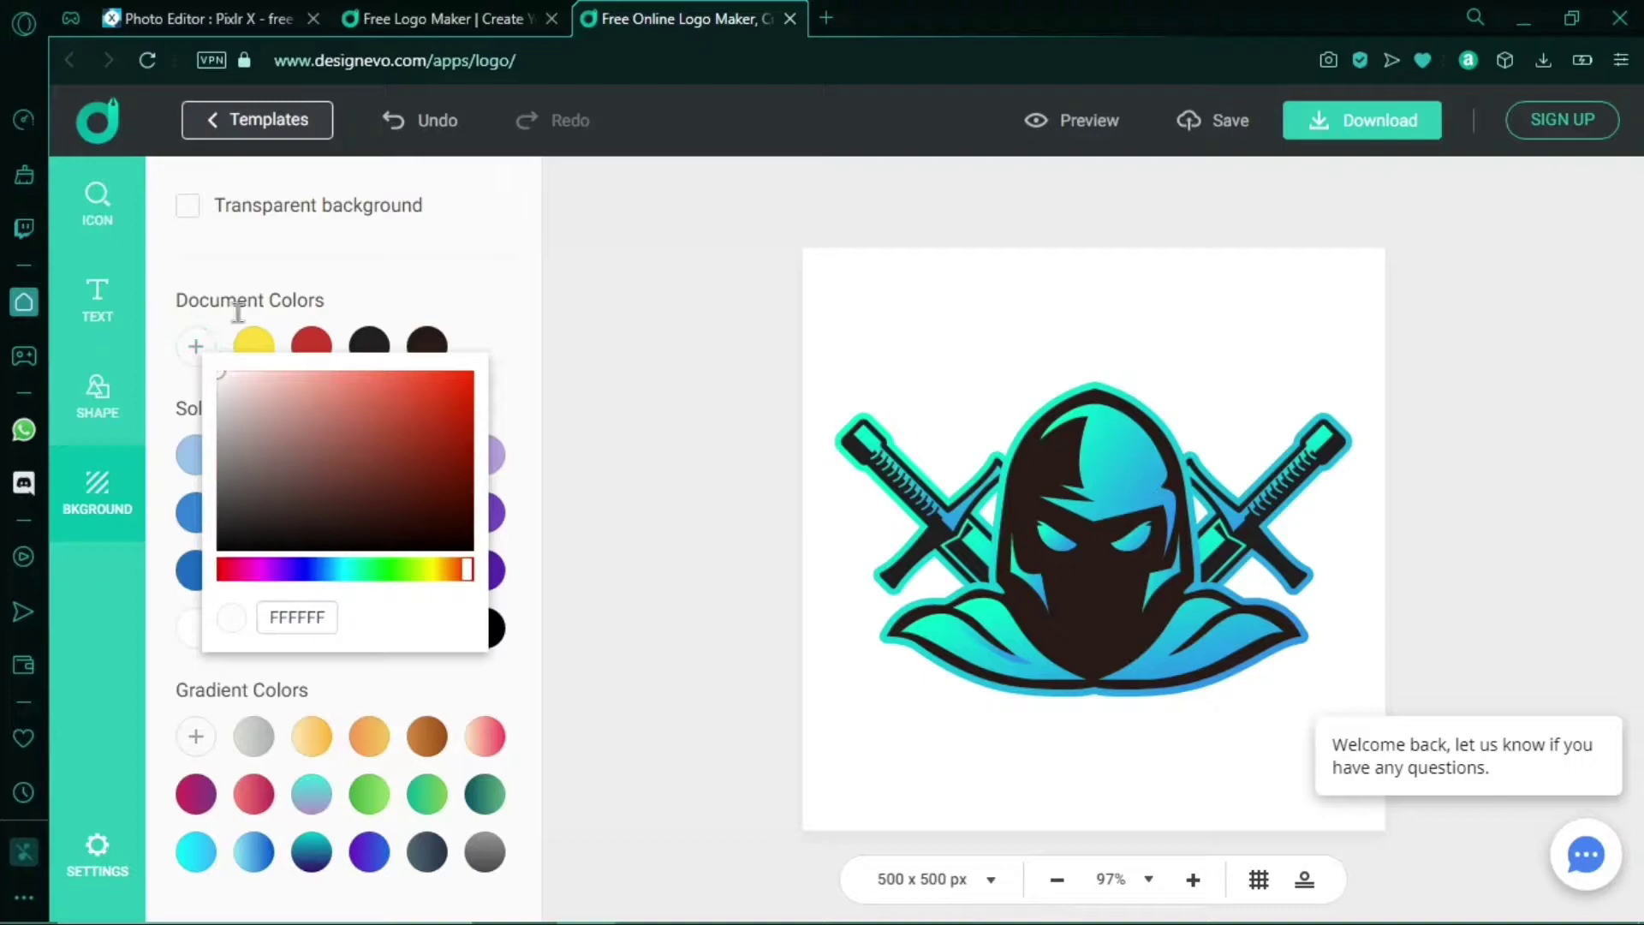
click(239, 213)
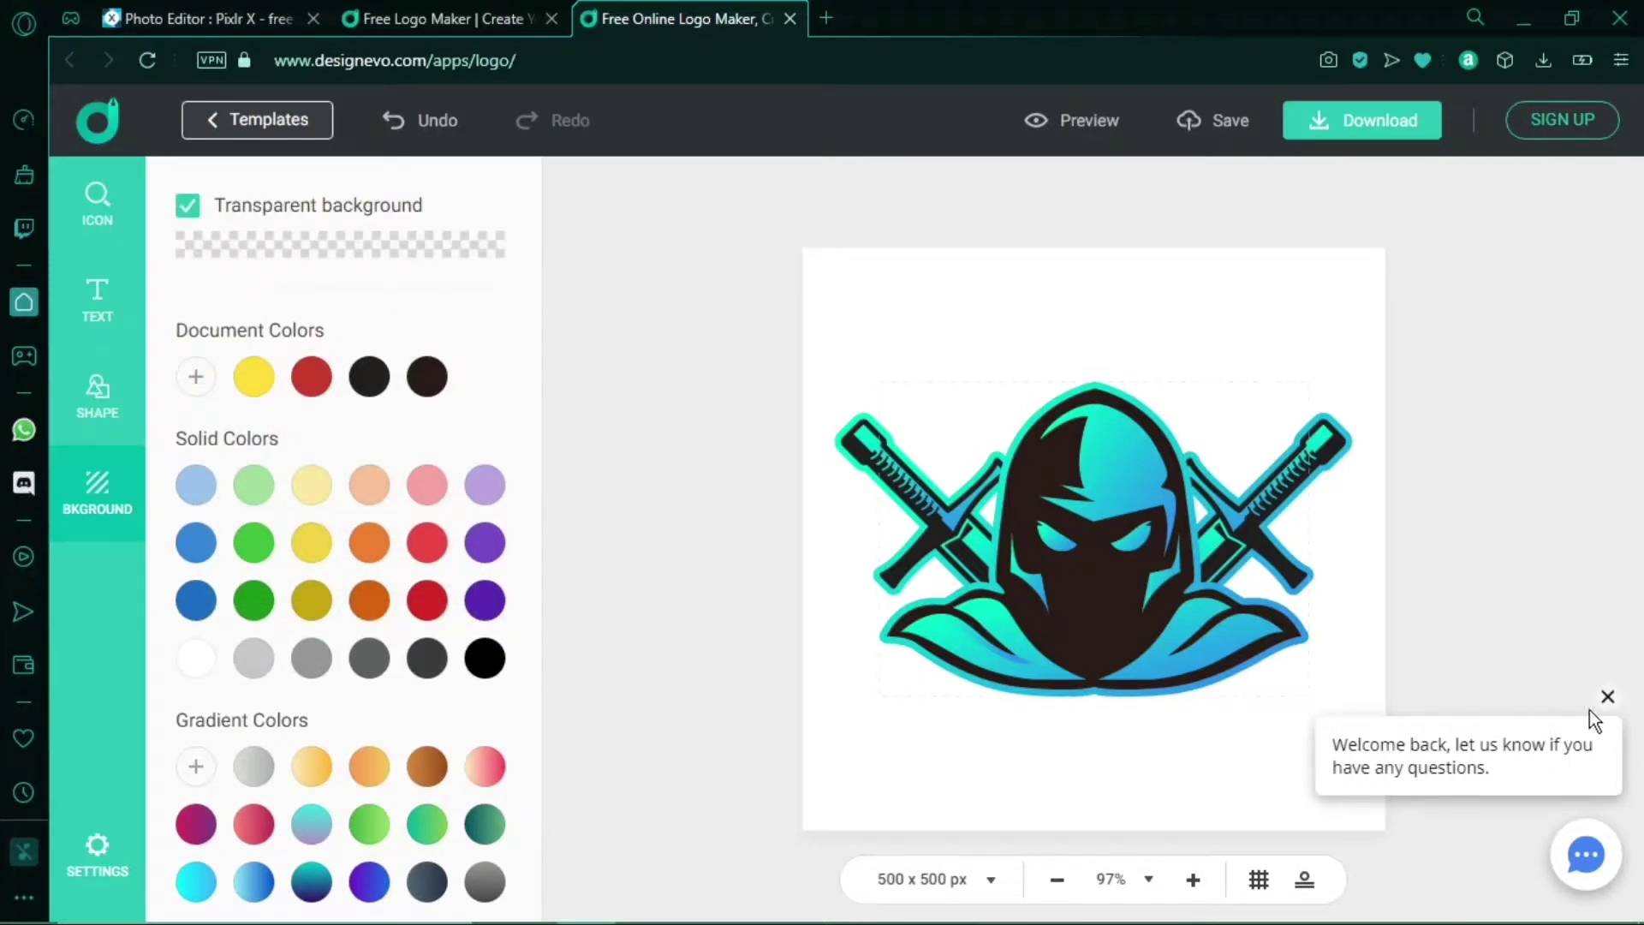
click(1608, 697)
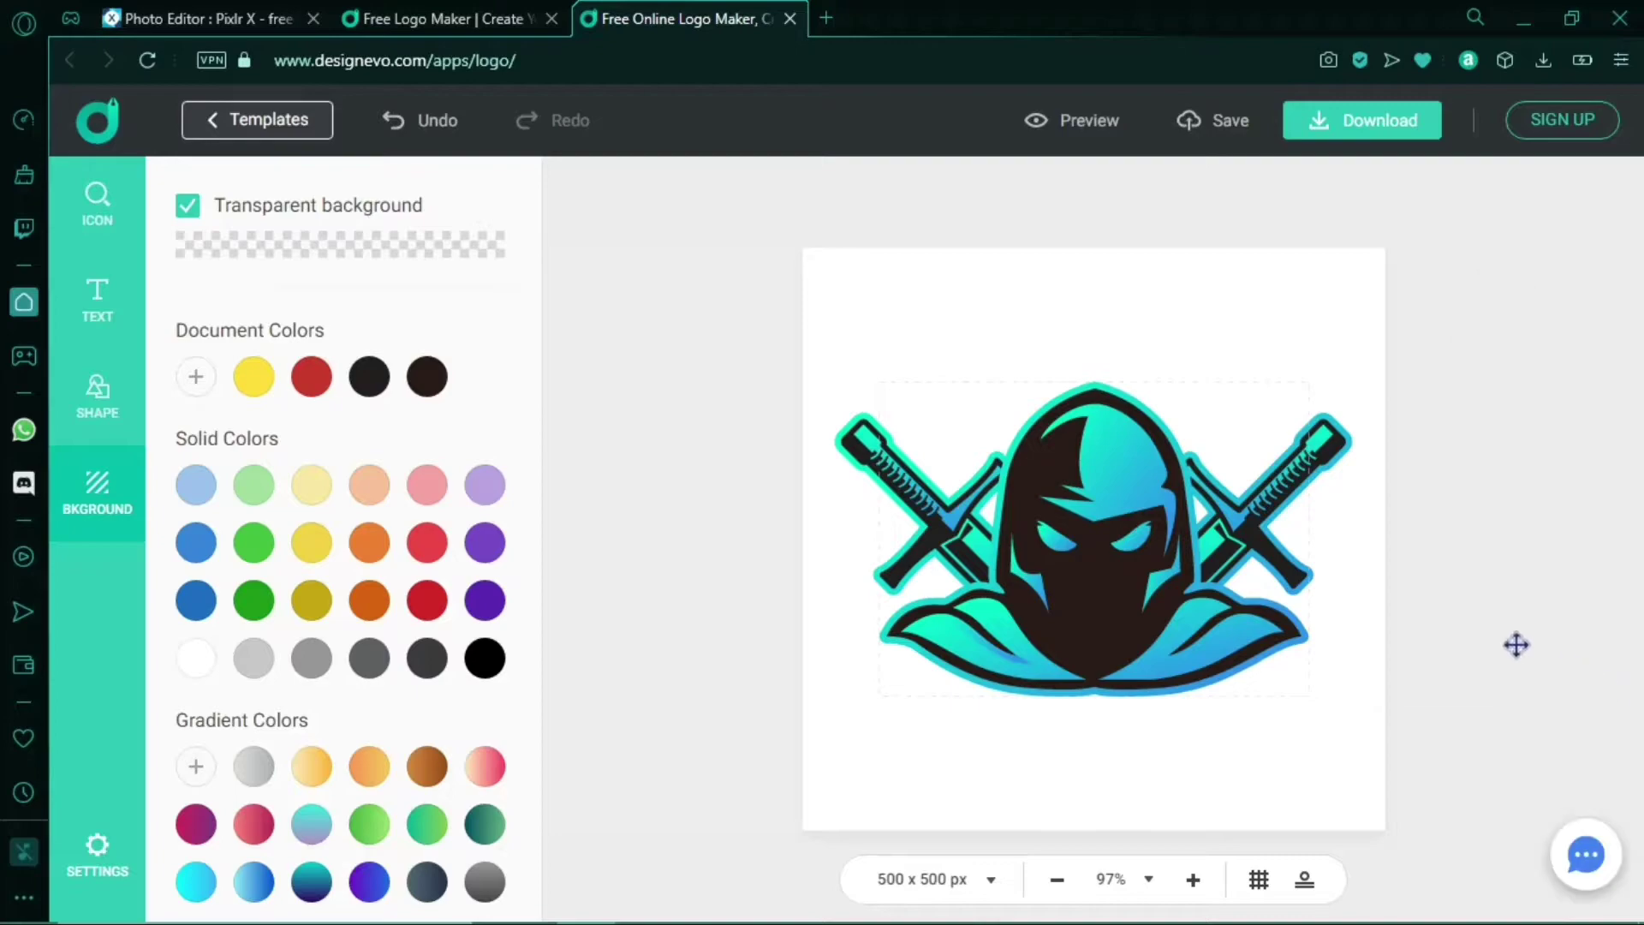
Step: Resize the logo canvas to 1920 × 1080 pixels
click(1007, 895)
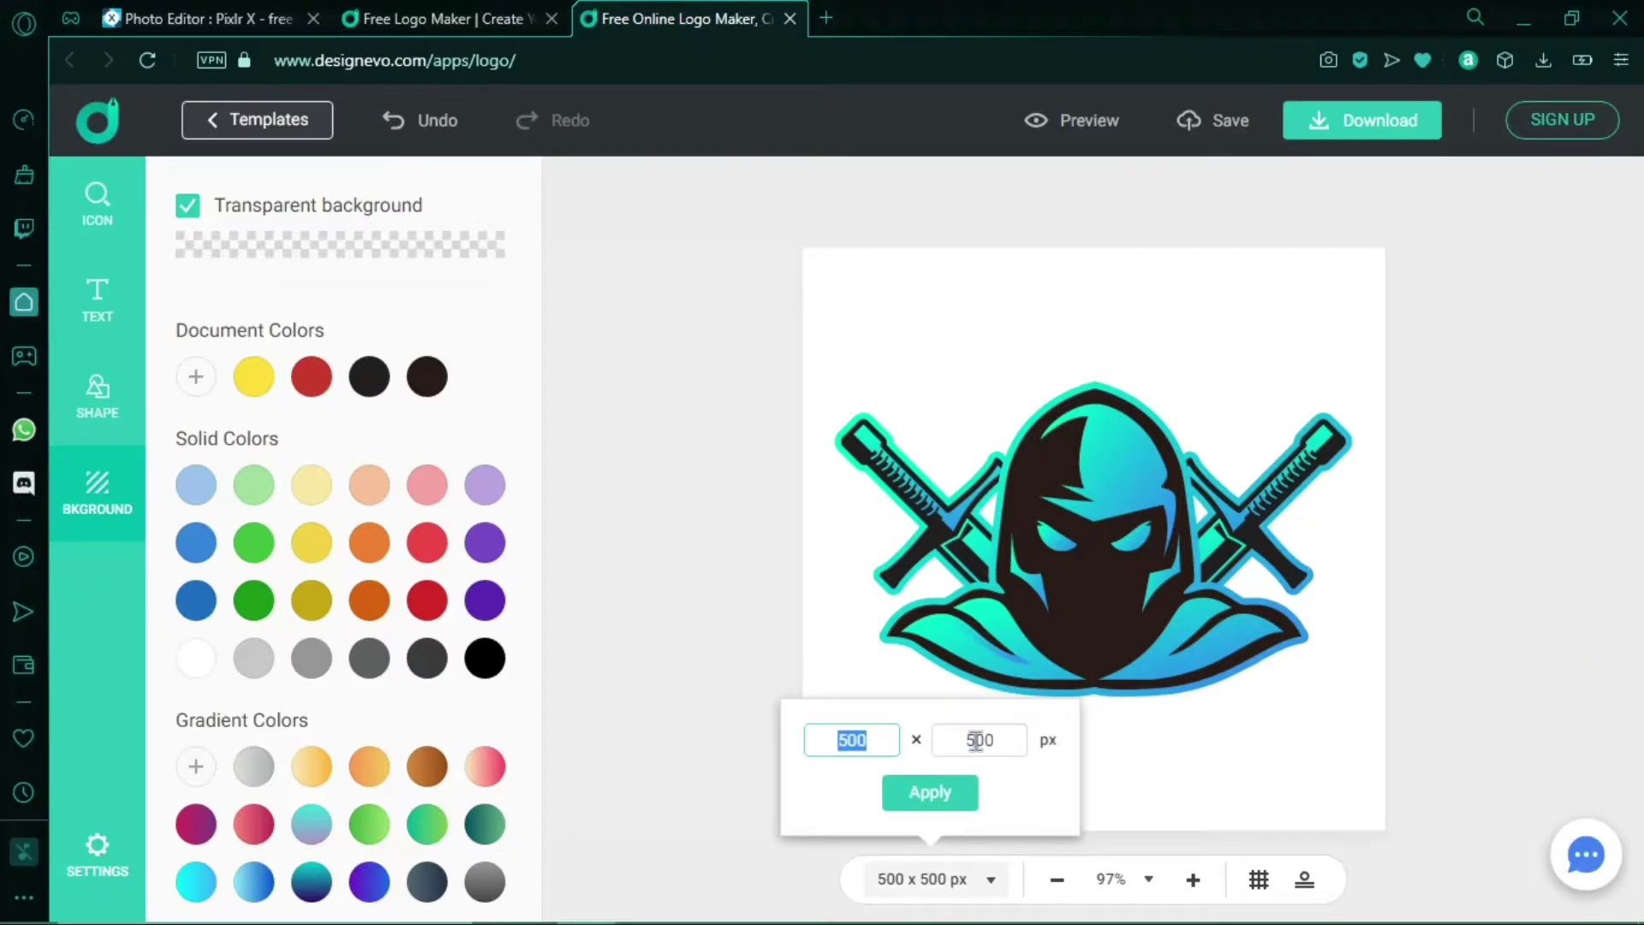
text(920)
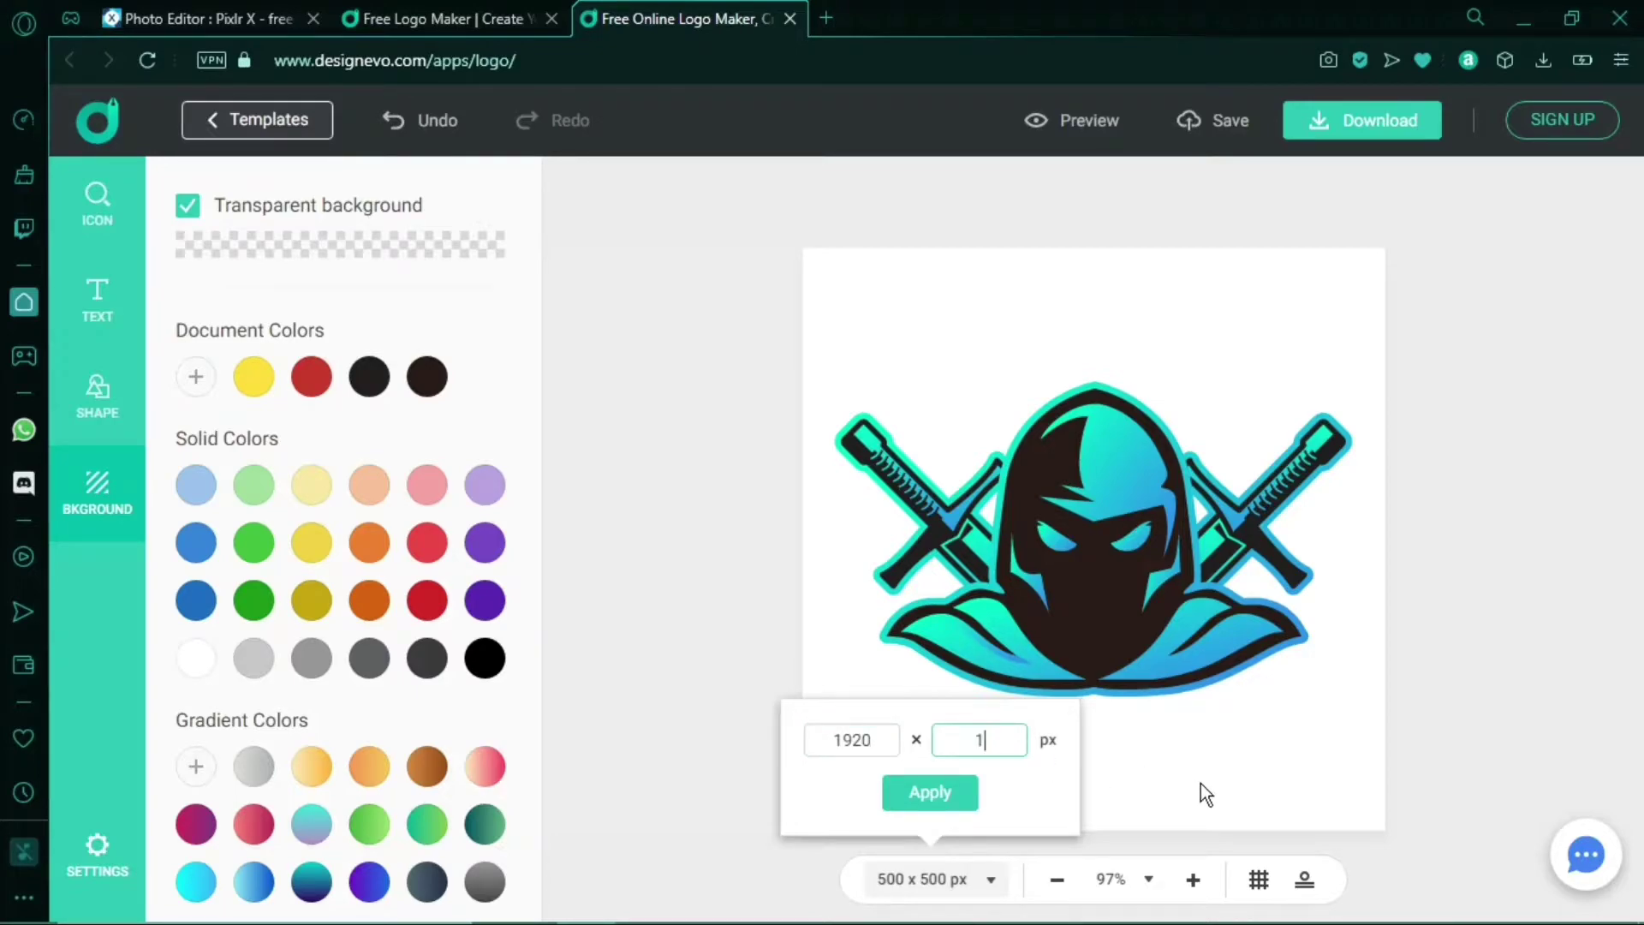
text(080)
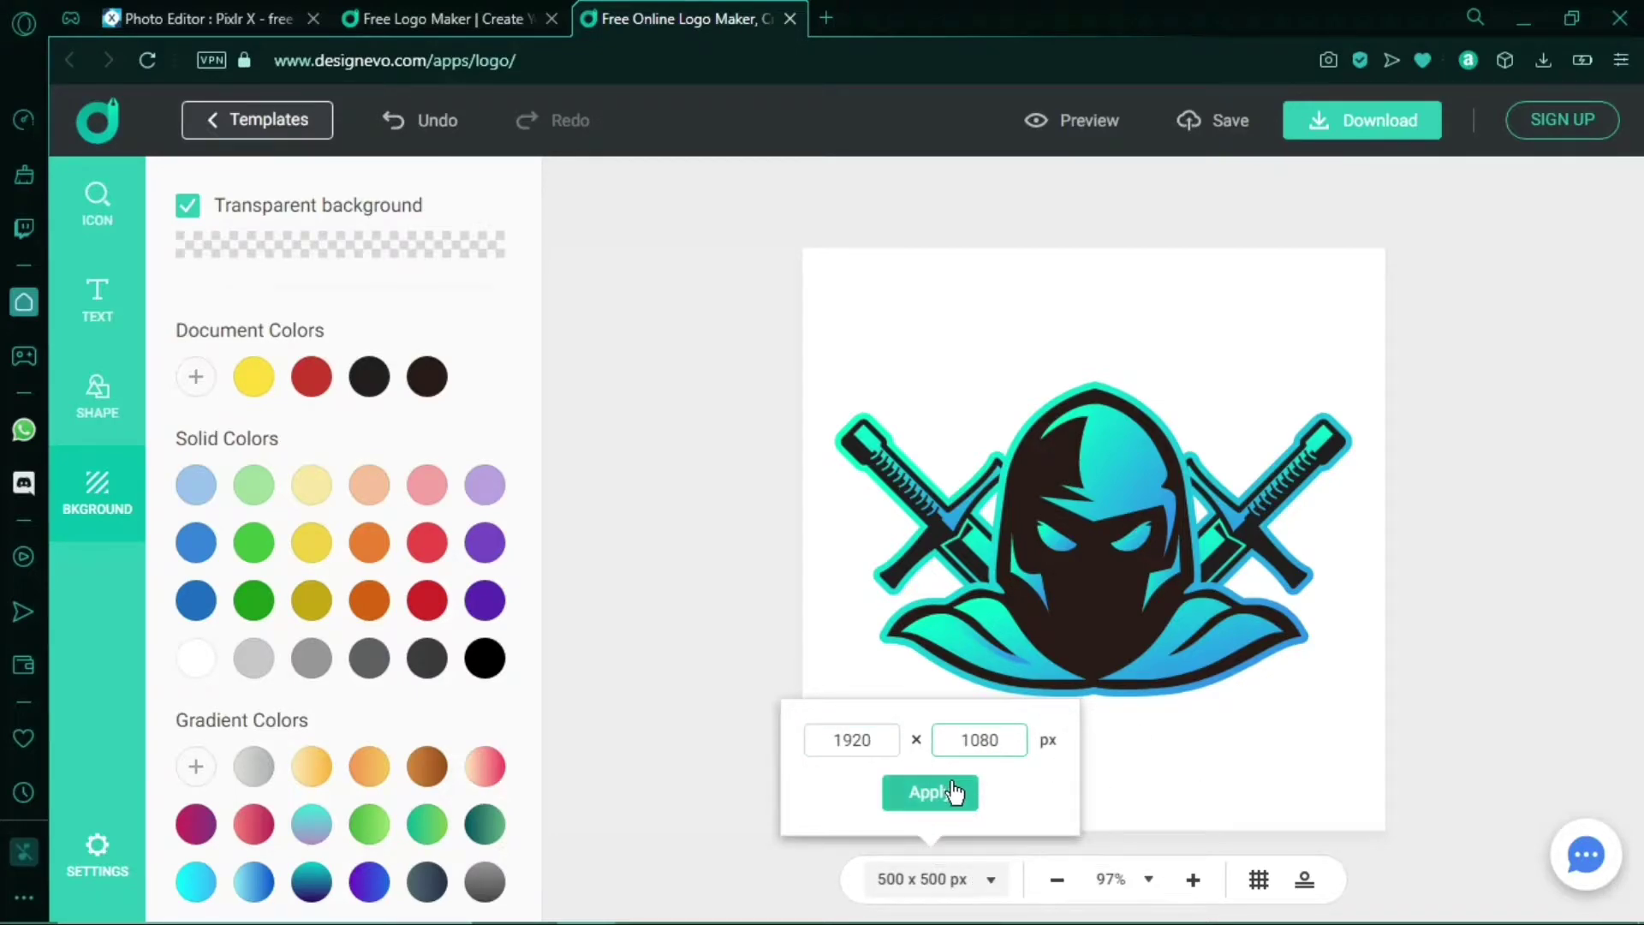
click(952, 793)
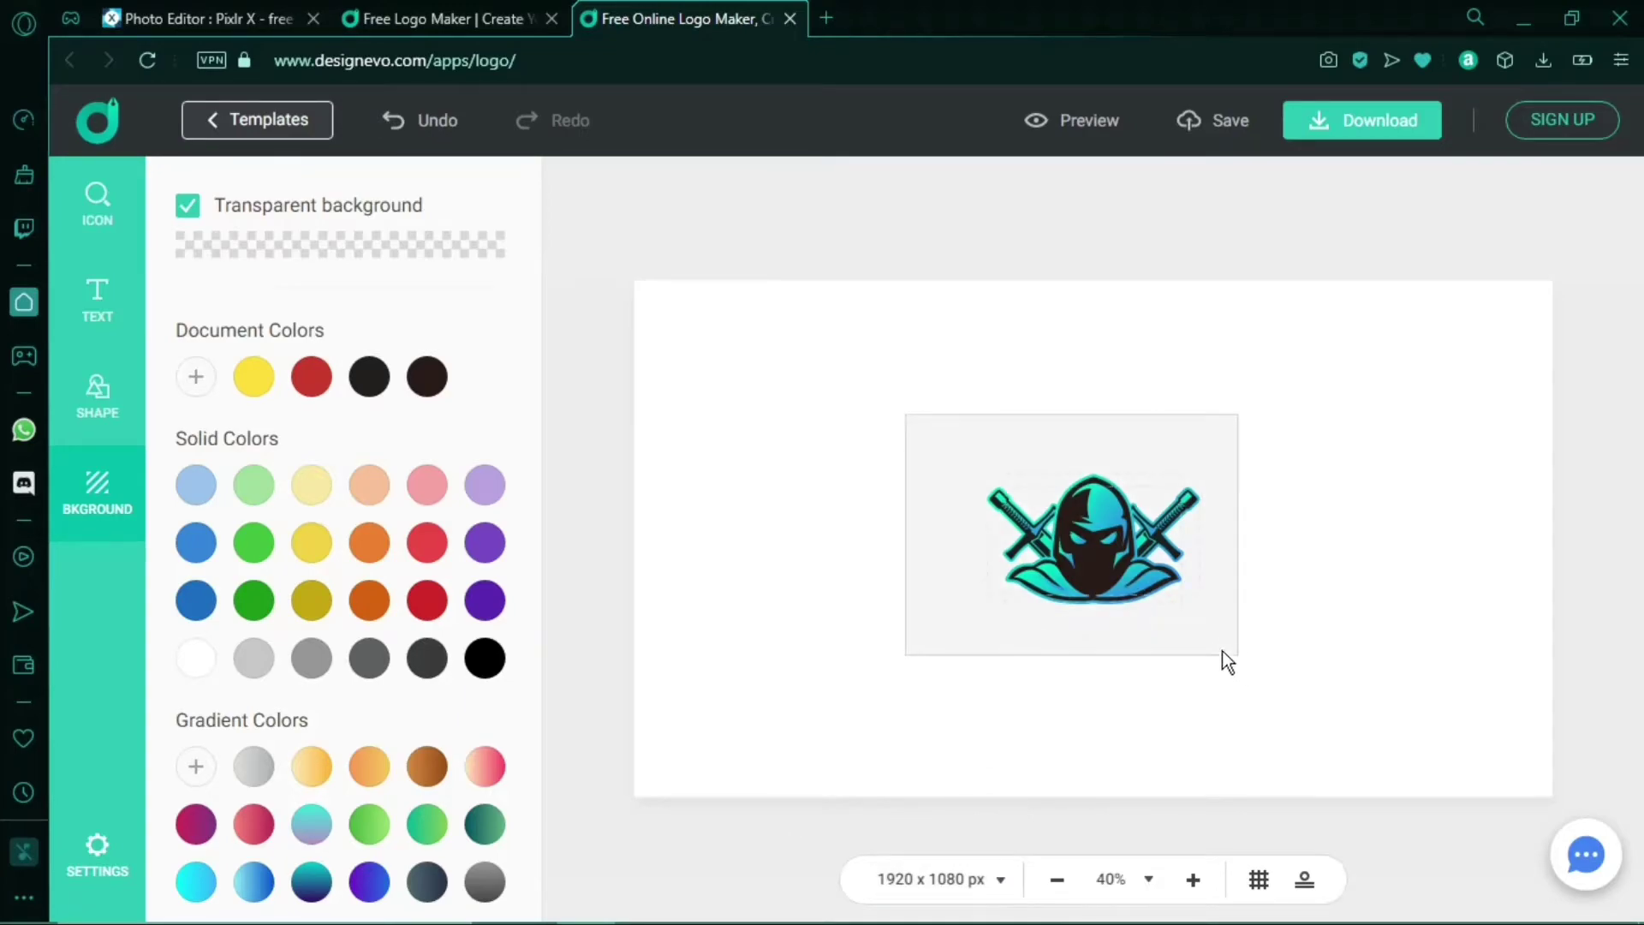
click(1092, 572)
Step: Move the ninja logo to the top-left and enlarge it to span most of the canvas
drag(1073, 548, 758, 373)
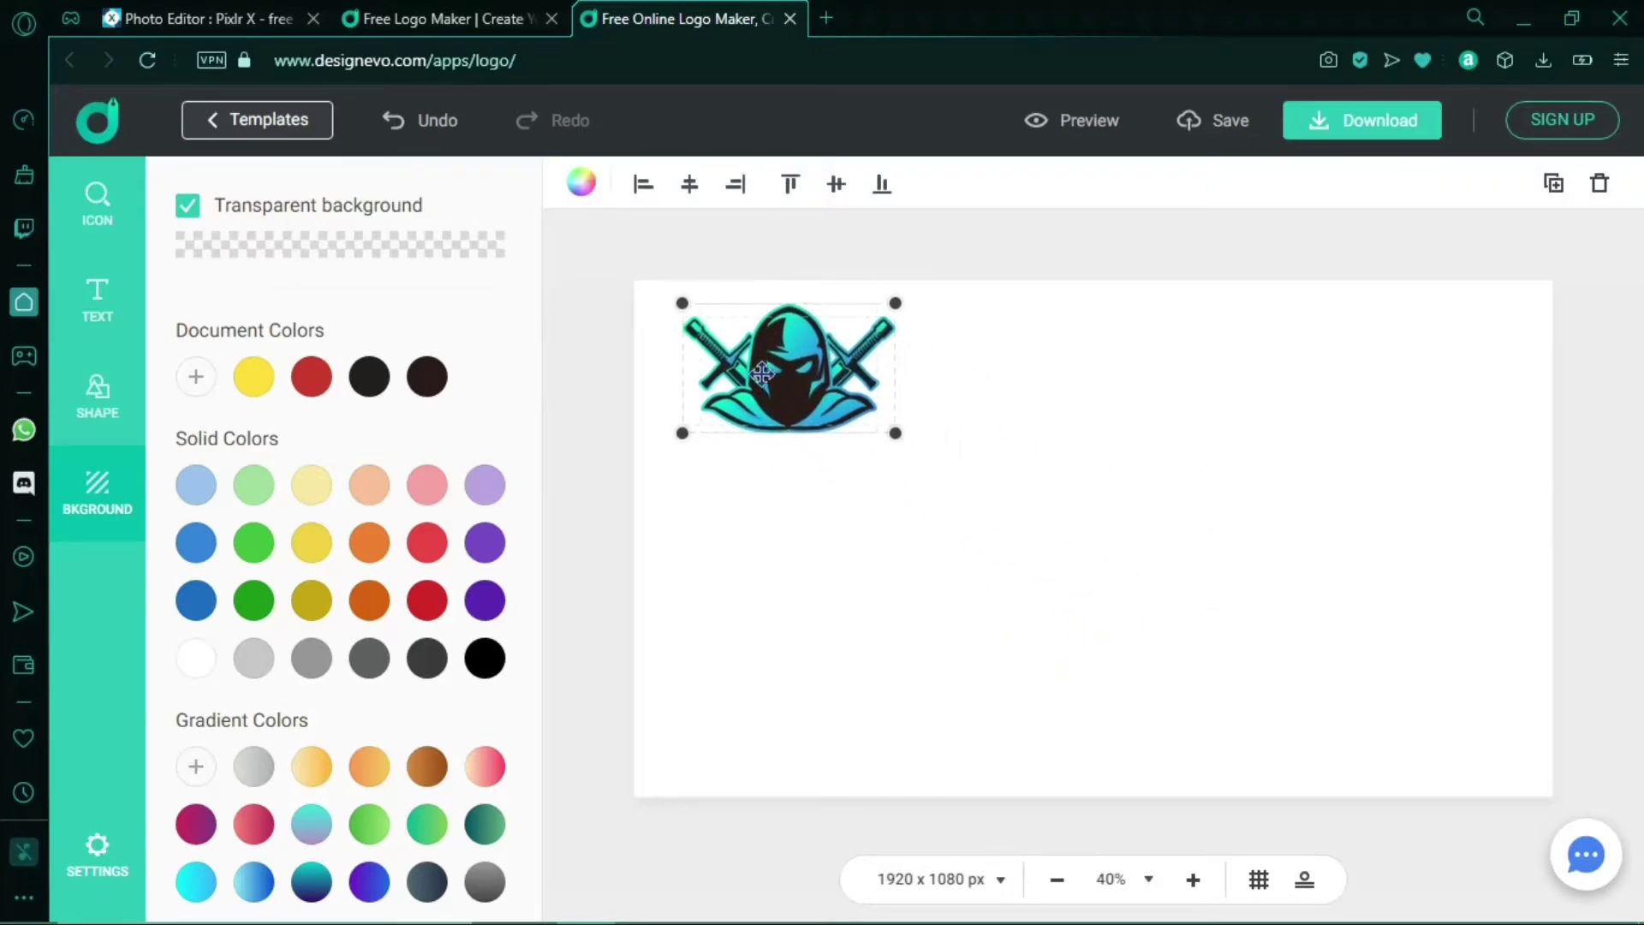
drag(879, 426, 1404, 773)
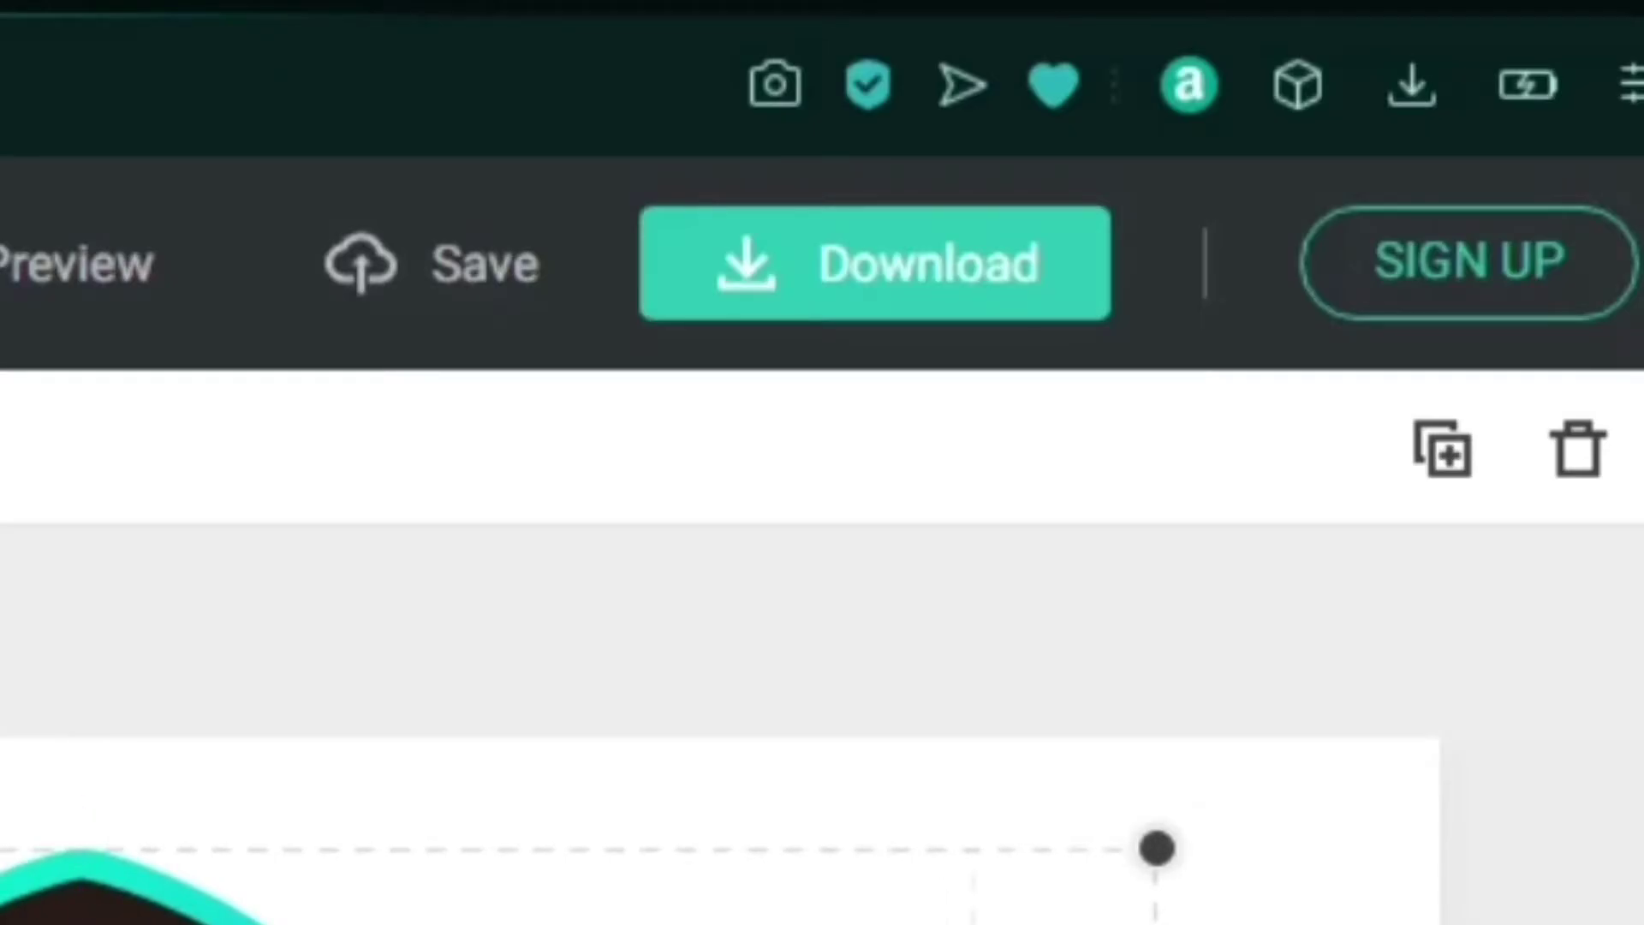
key(Escape)
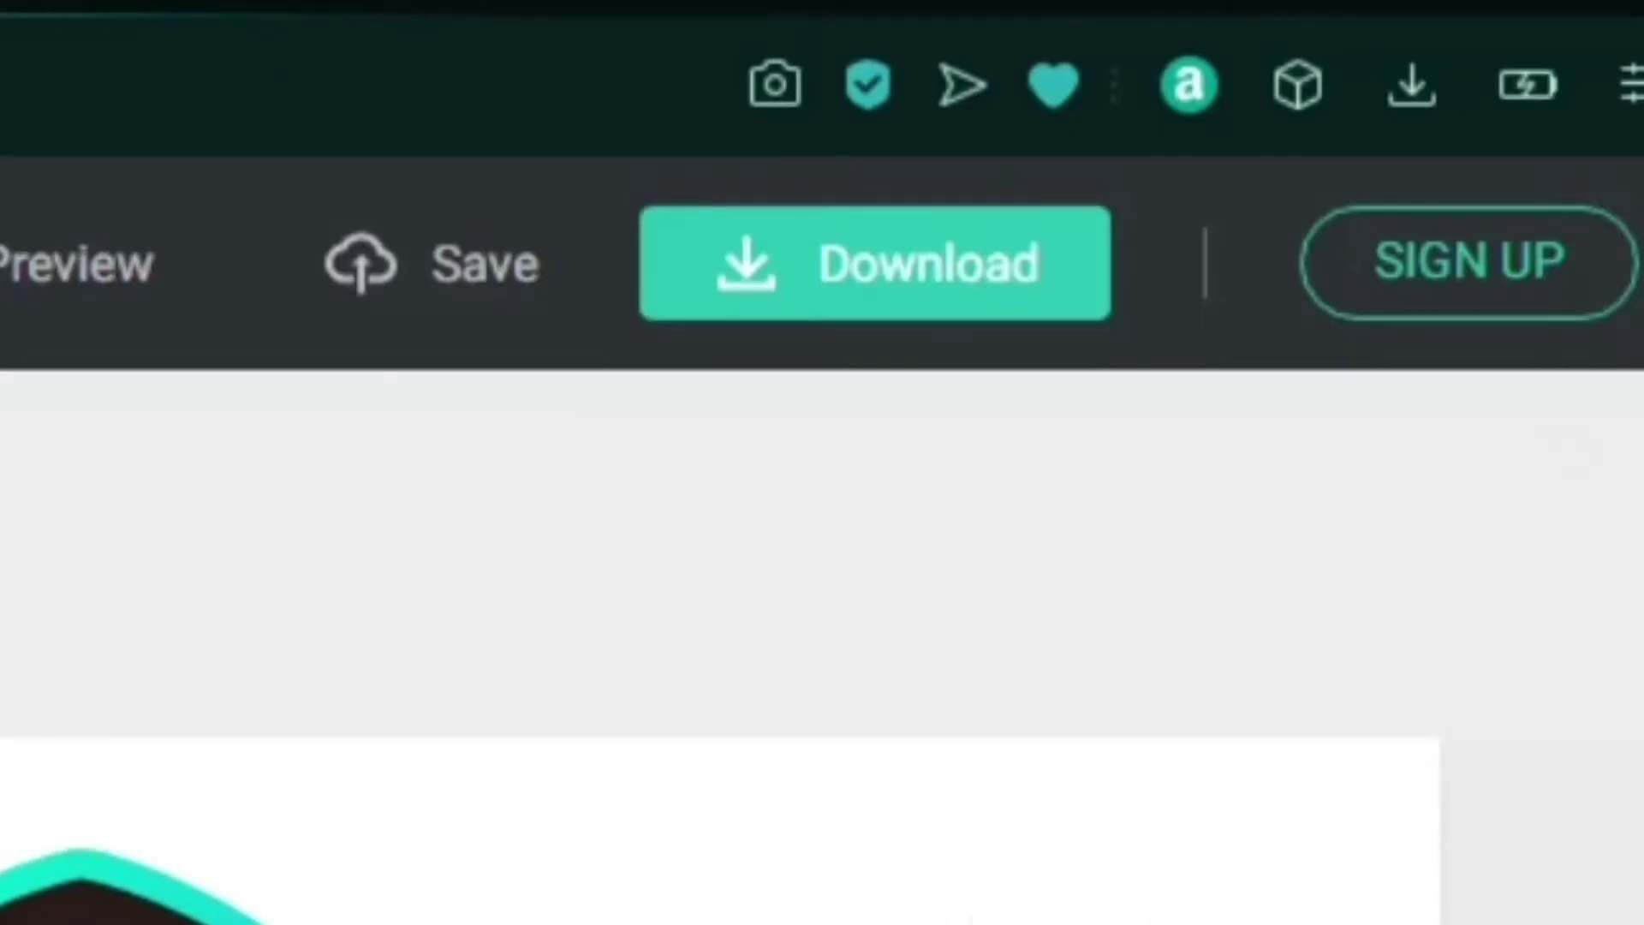
click(769, 89)
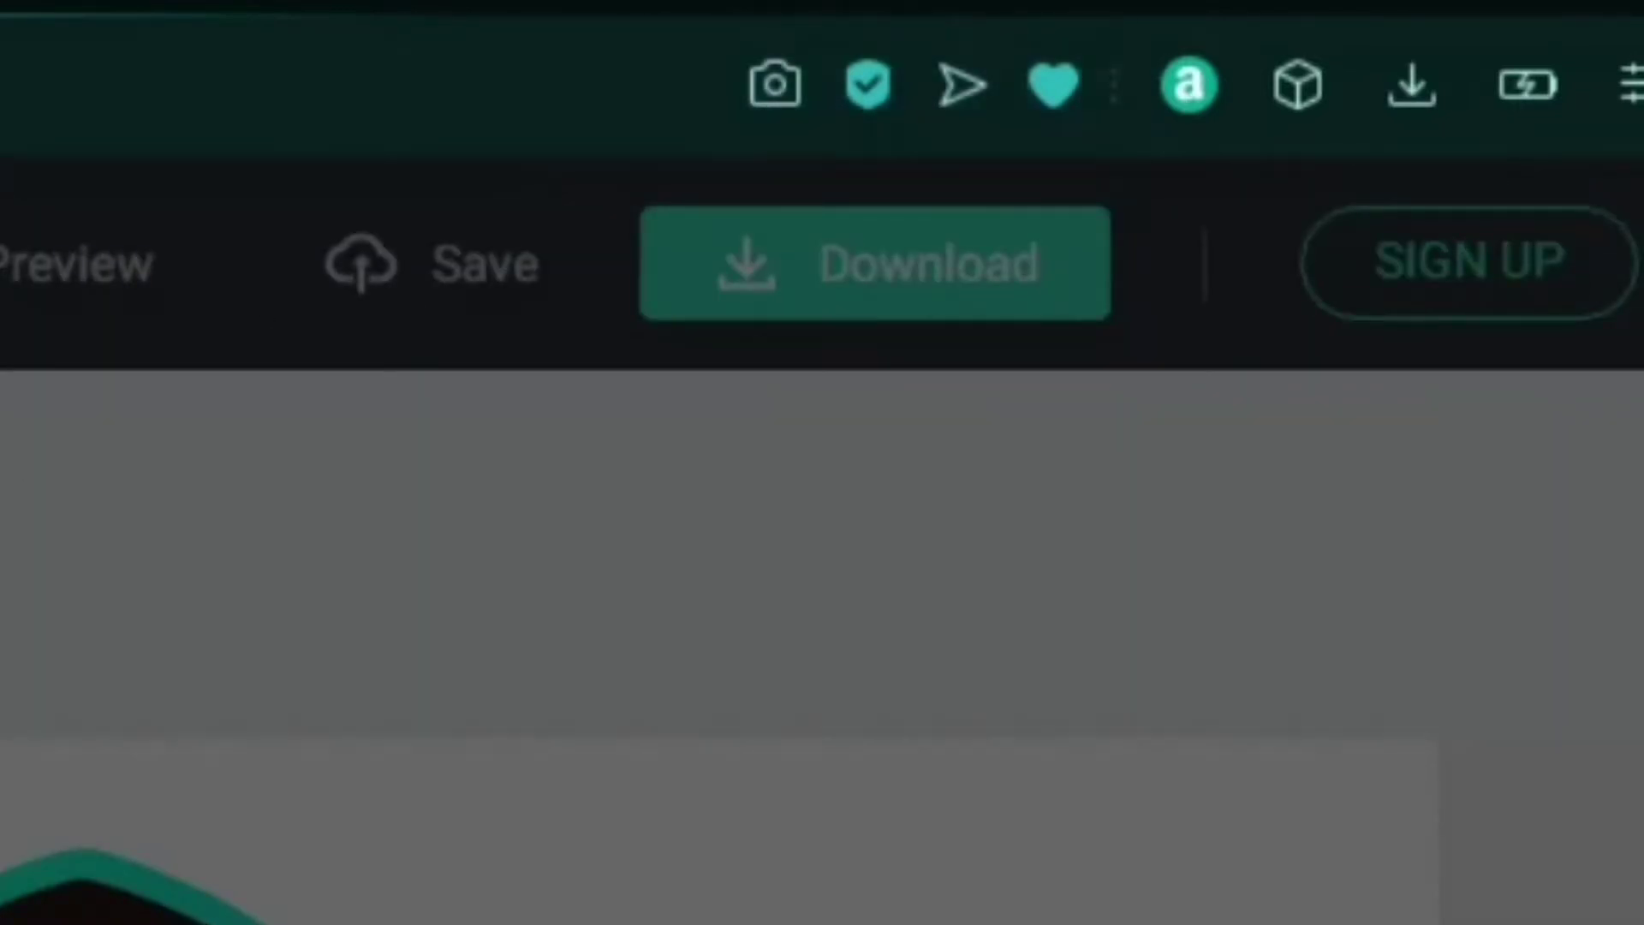
Step: Capture the logo canvas with Opera's snapshot tool and copy it to the clipboard
drag(12, 803, 1139, 923)
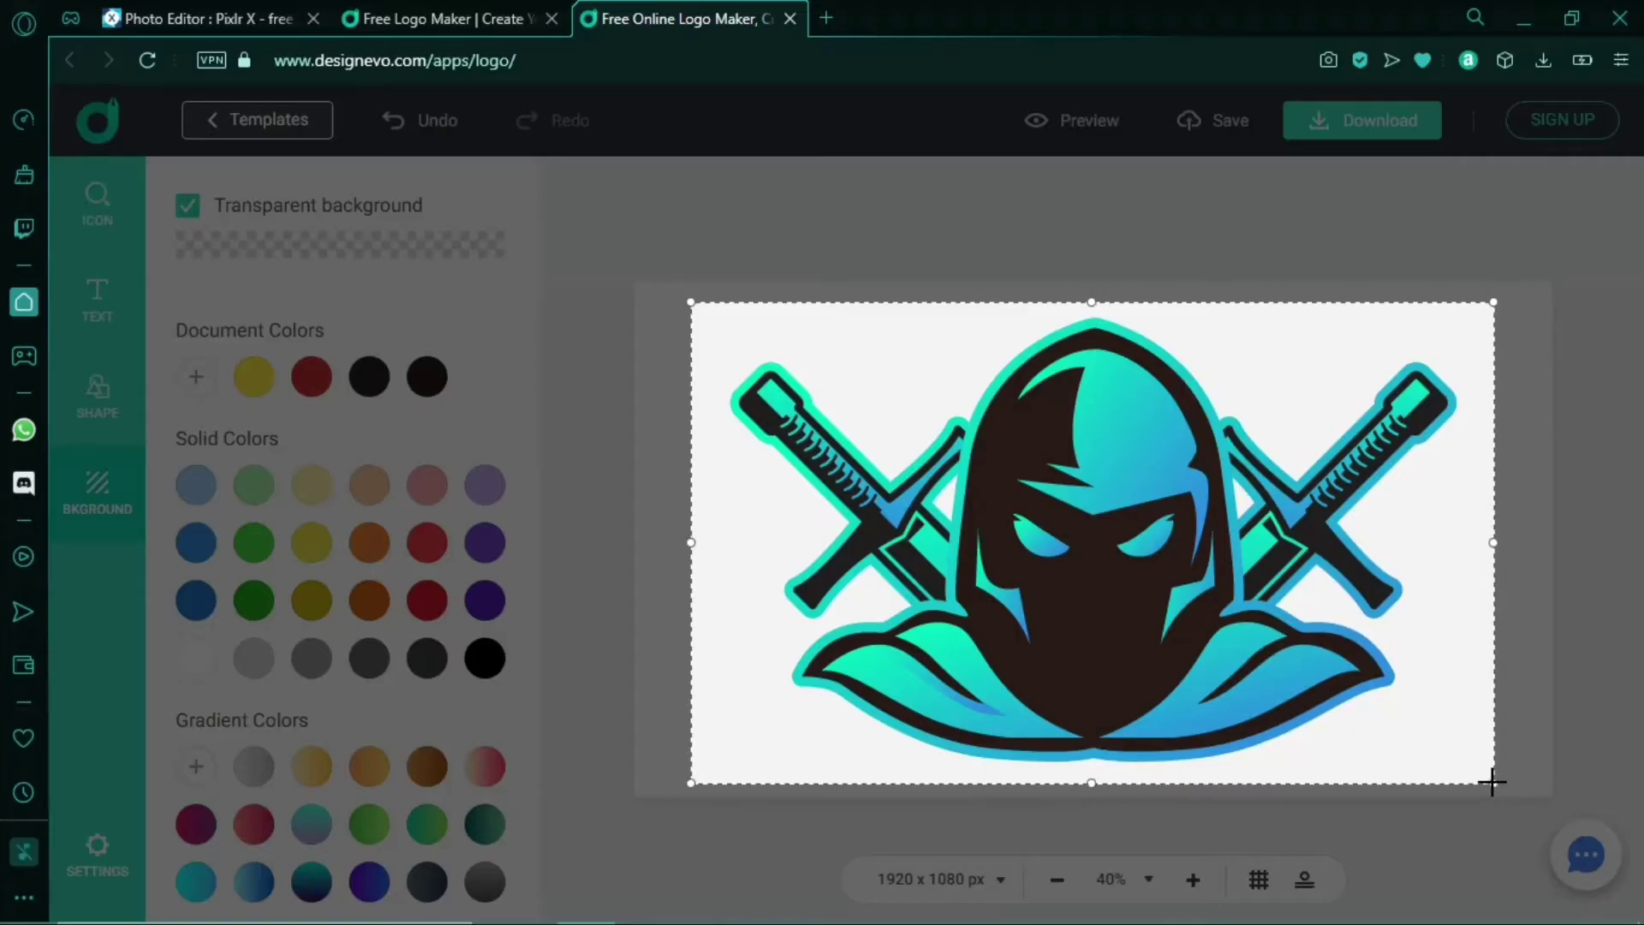
drag(1138, 924, 1480, 785)
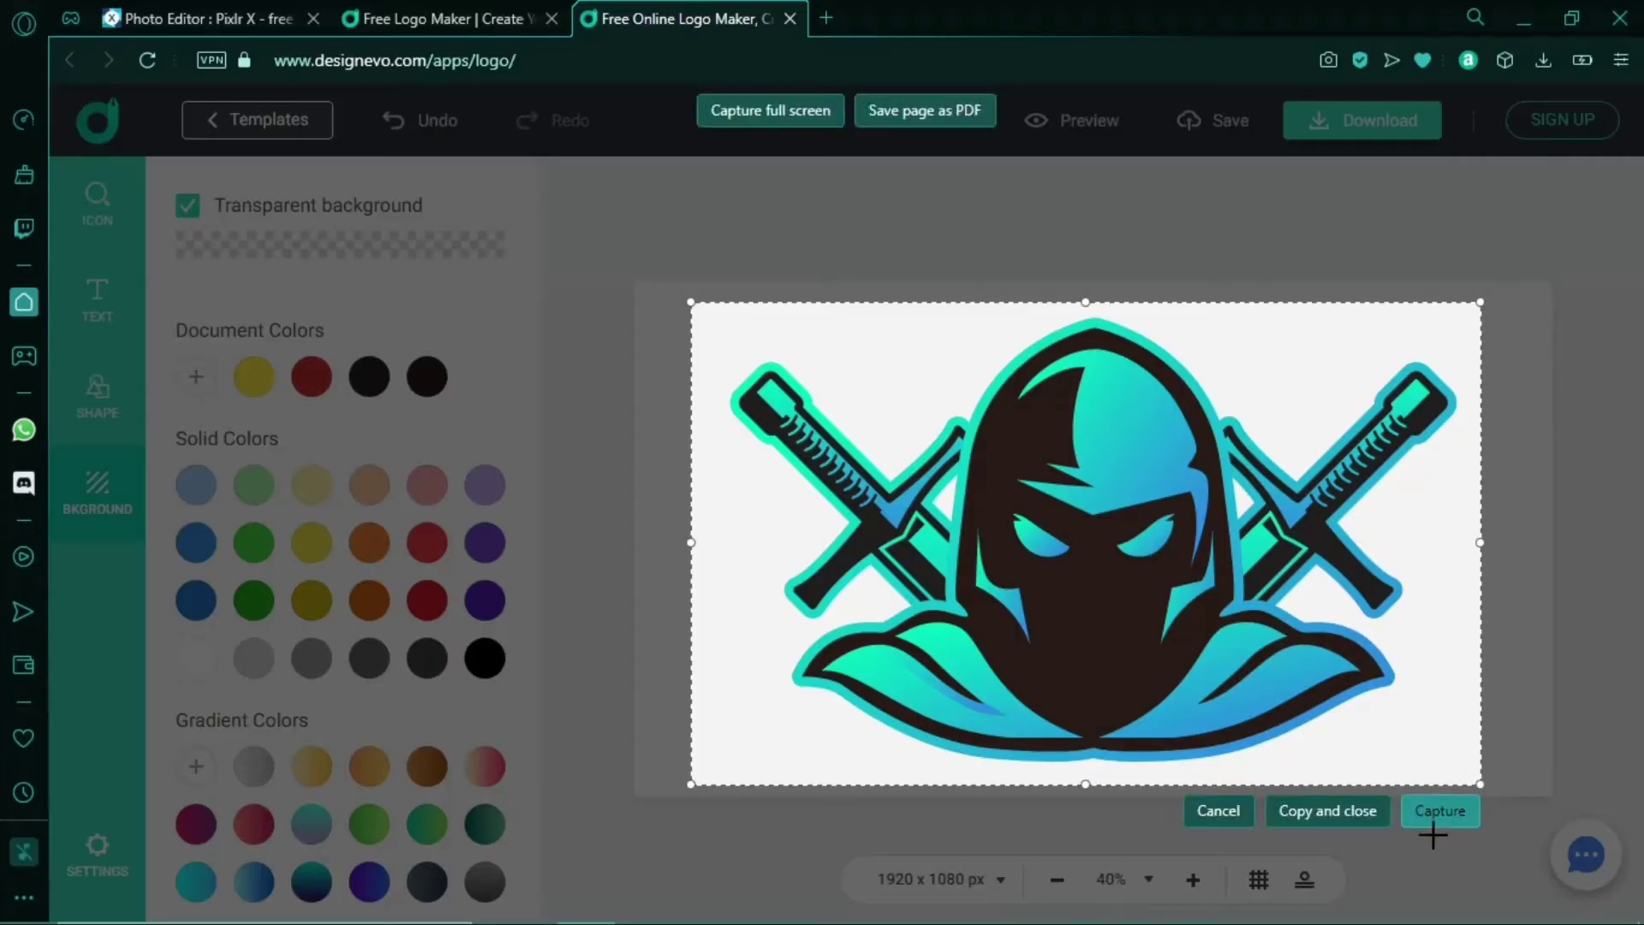
click(1307, 815)
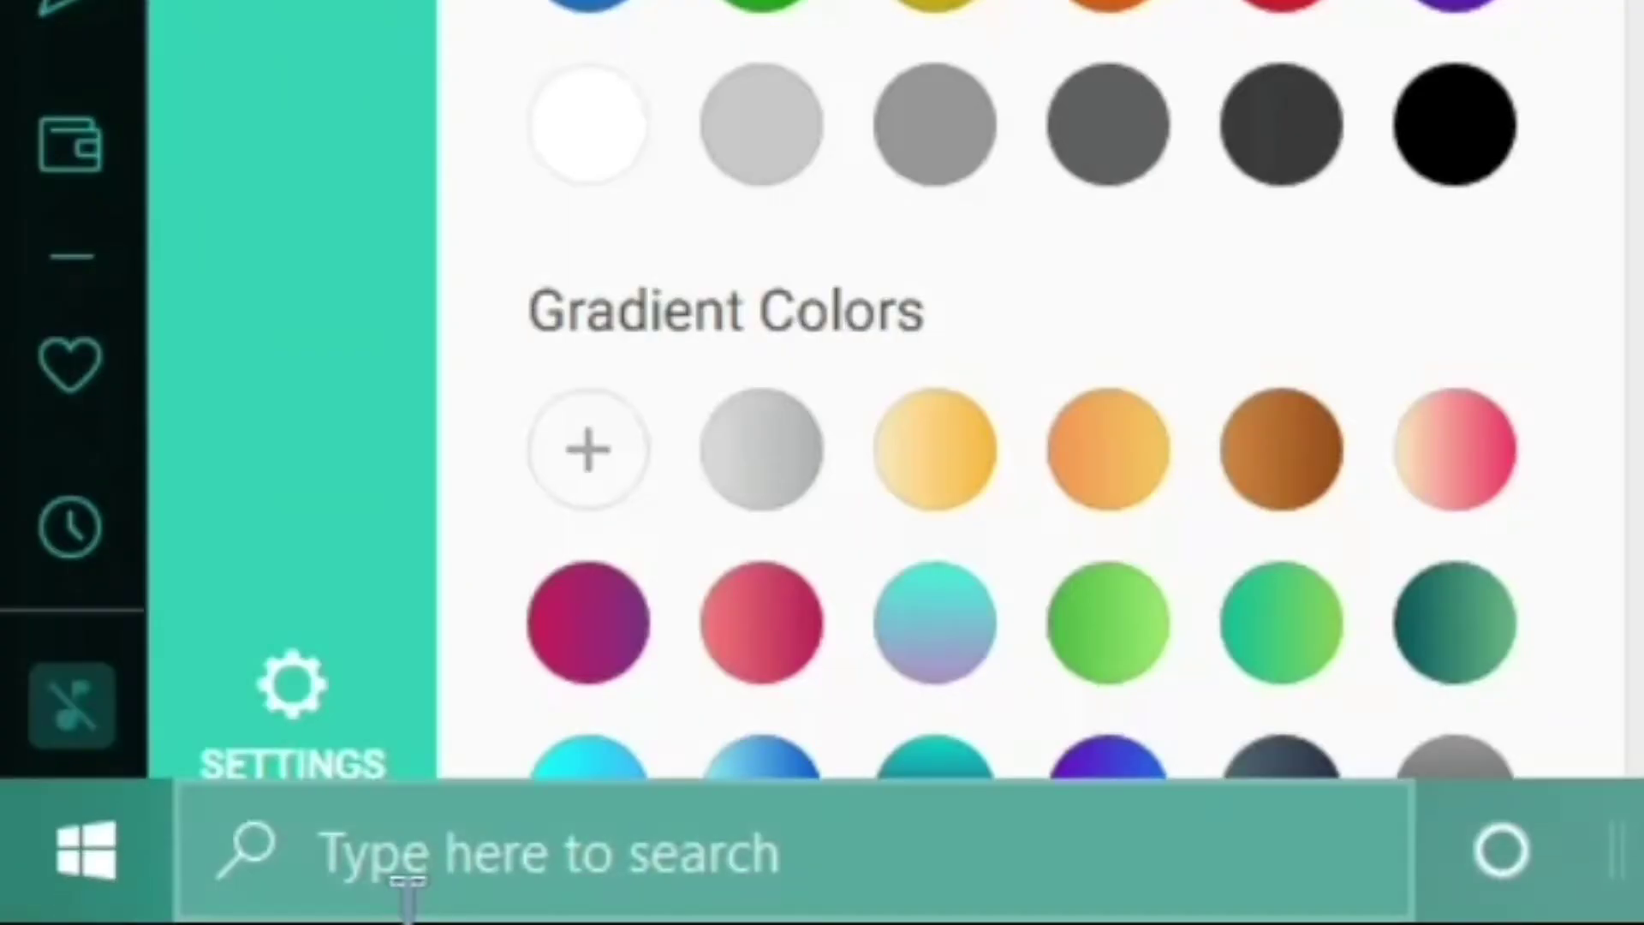
click(402, 895)
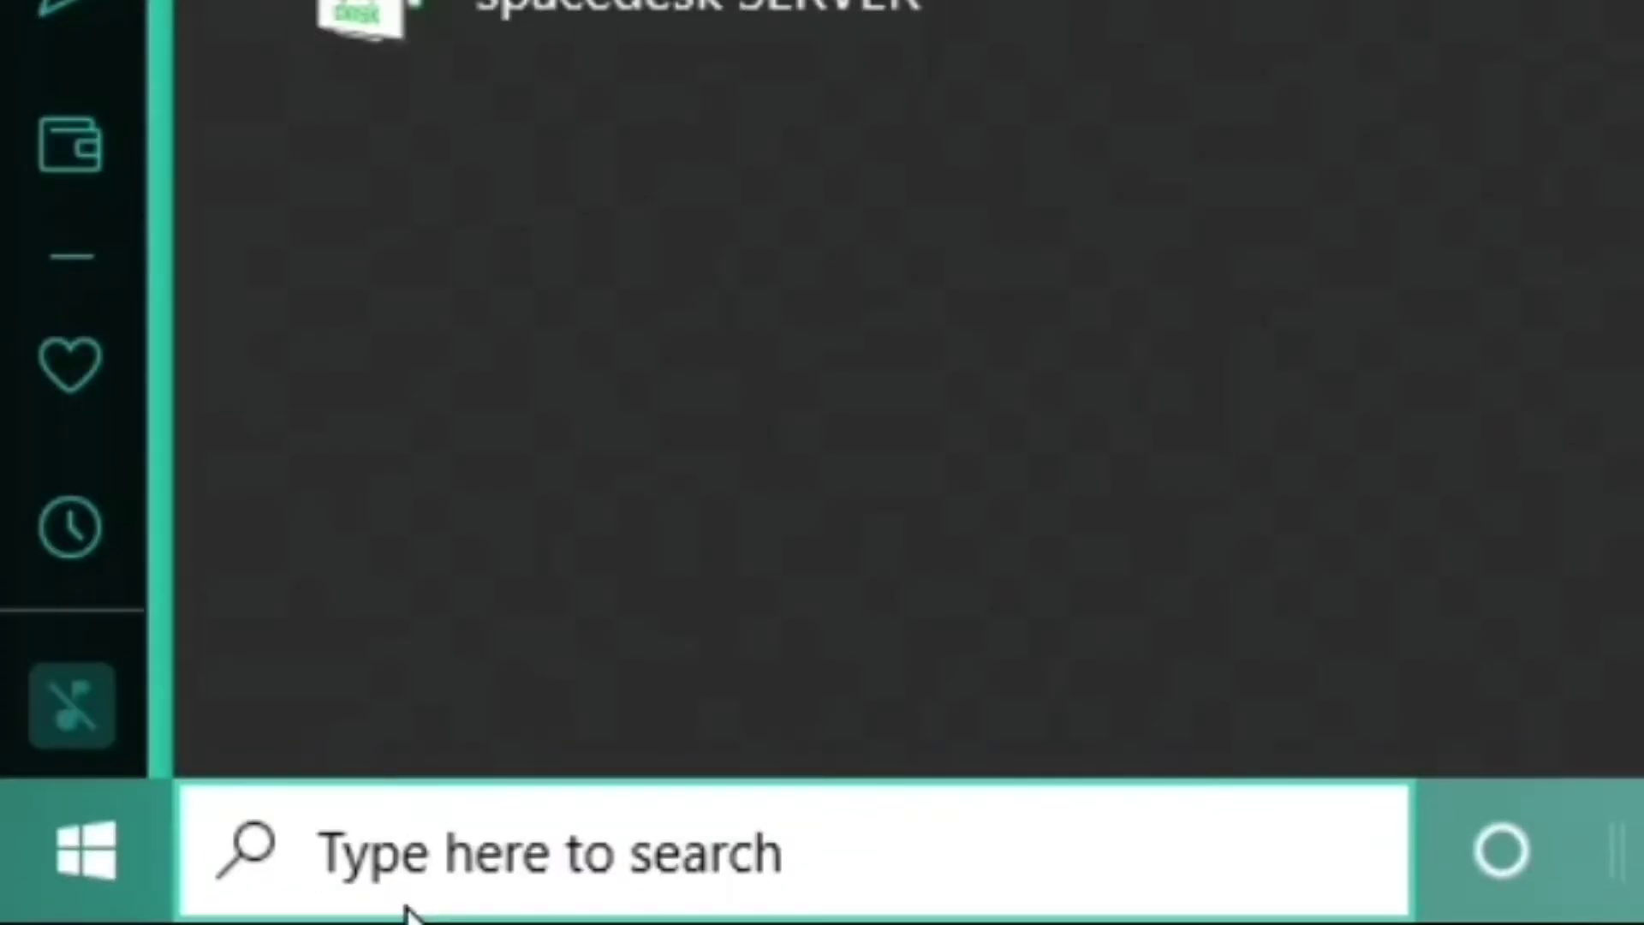
Step: Launch Snipping Tool and snip the ninja logo canvas
text(Snip)
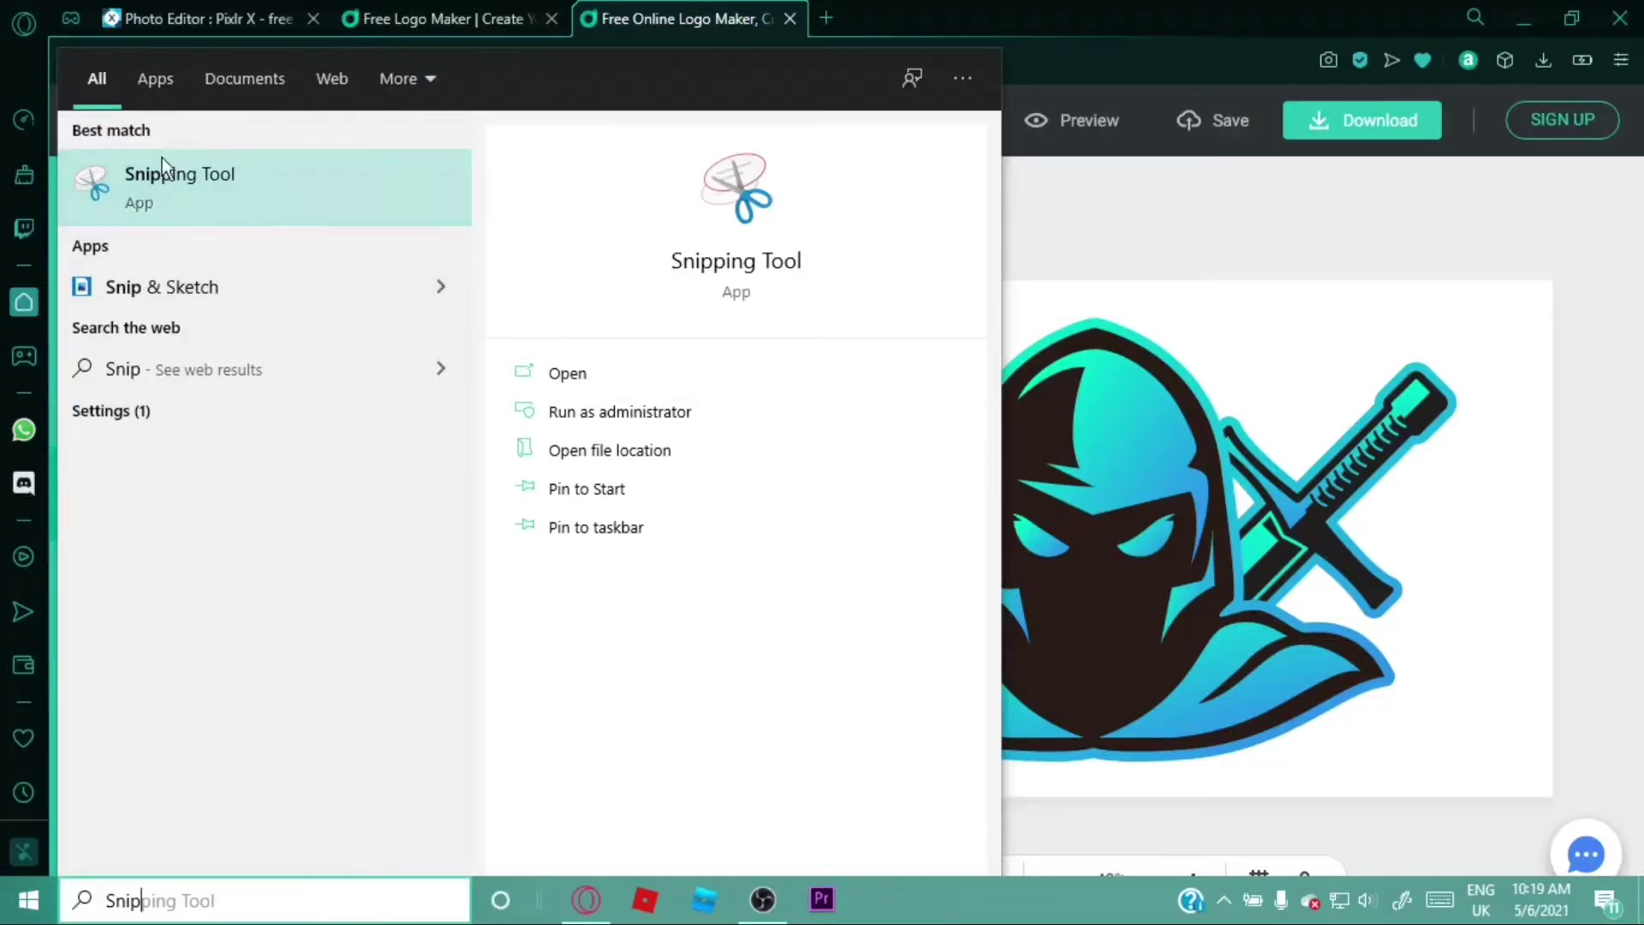
click(560, 378)
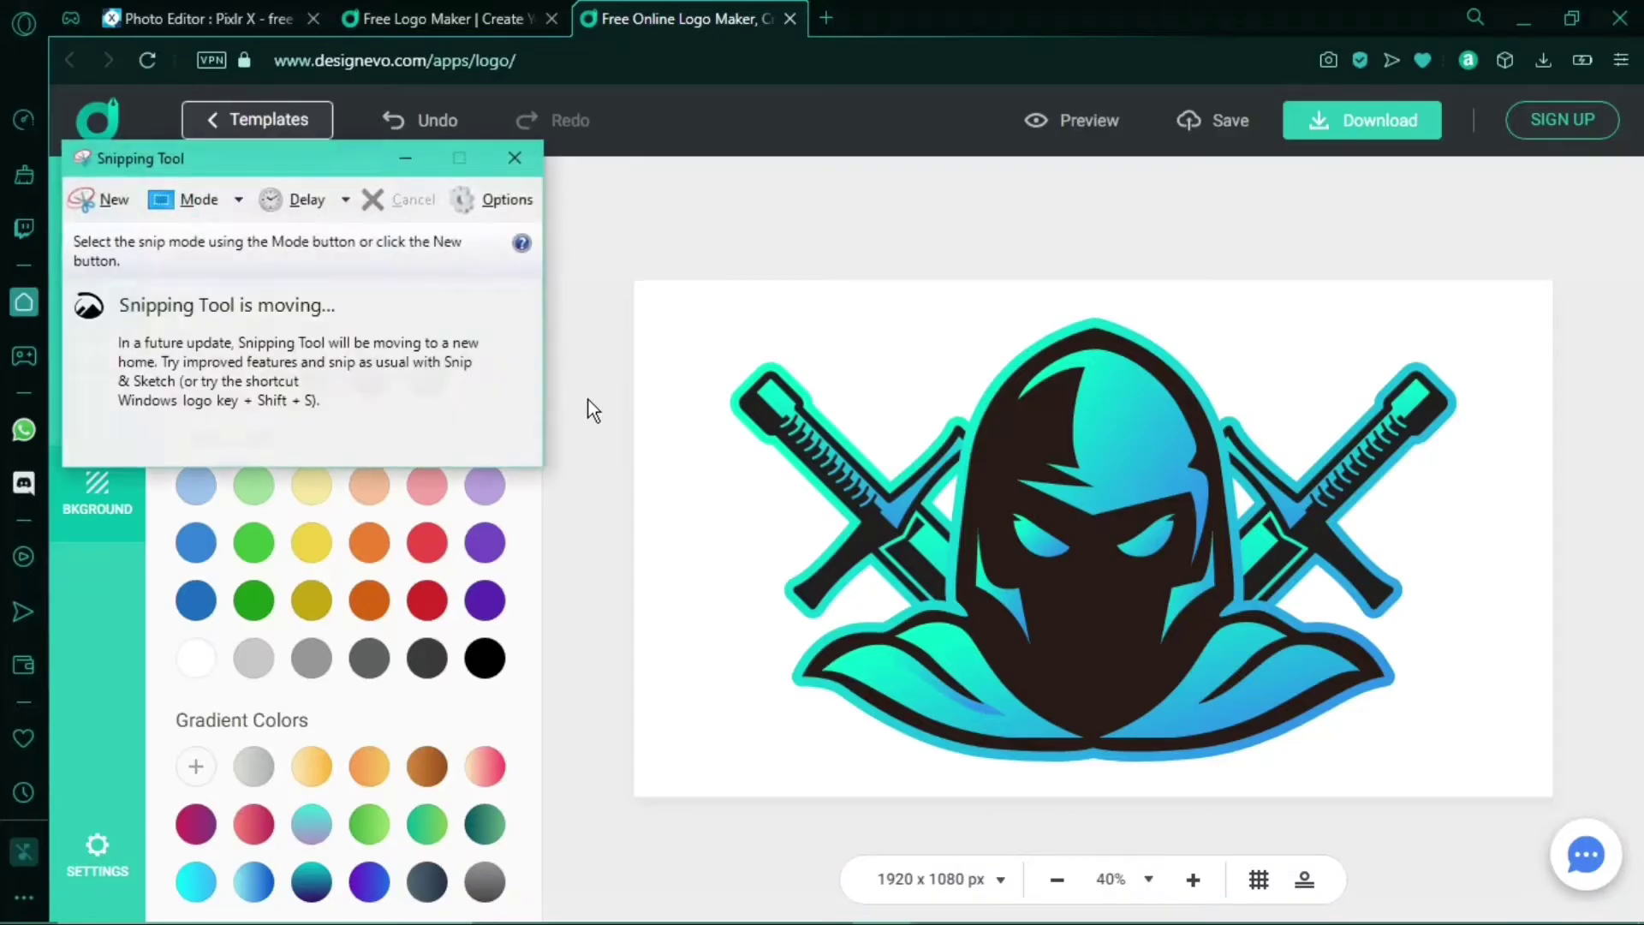
click(315, 618)
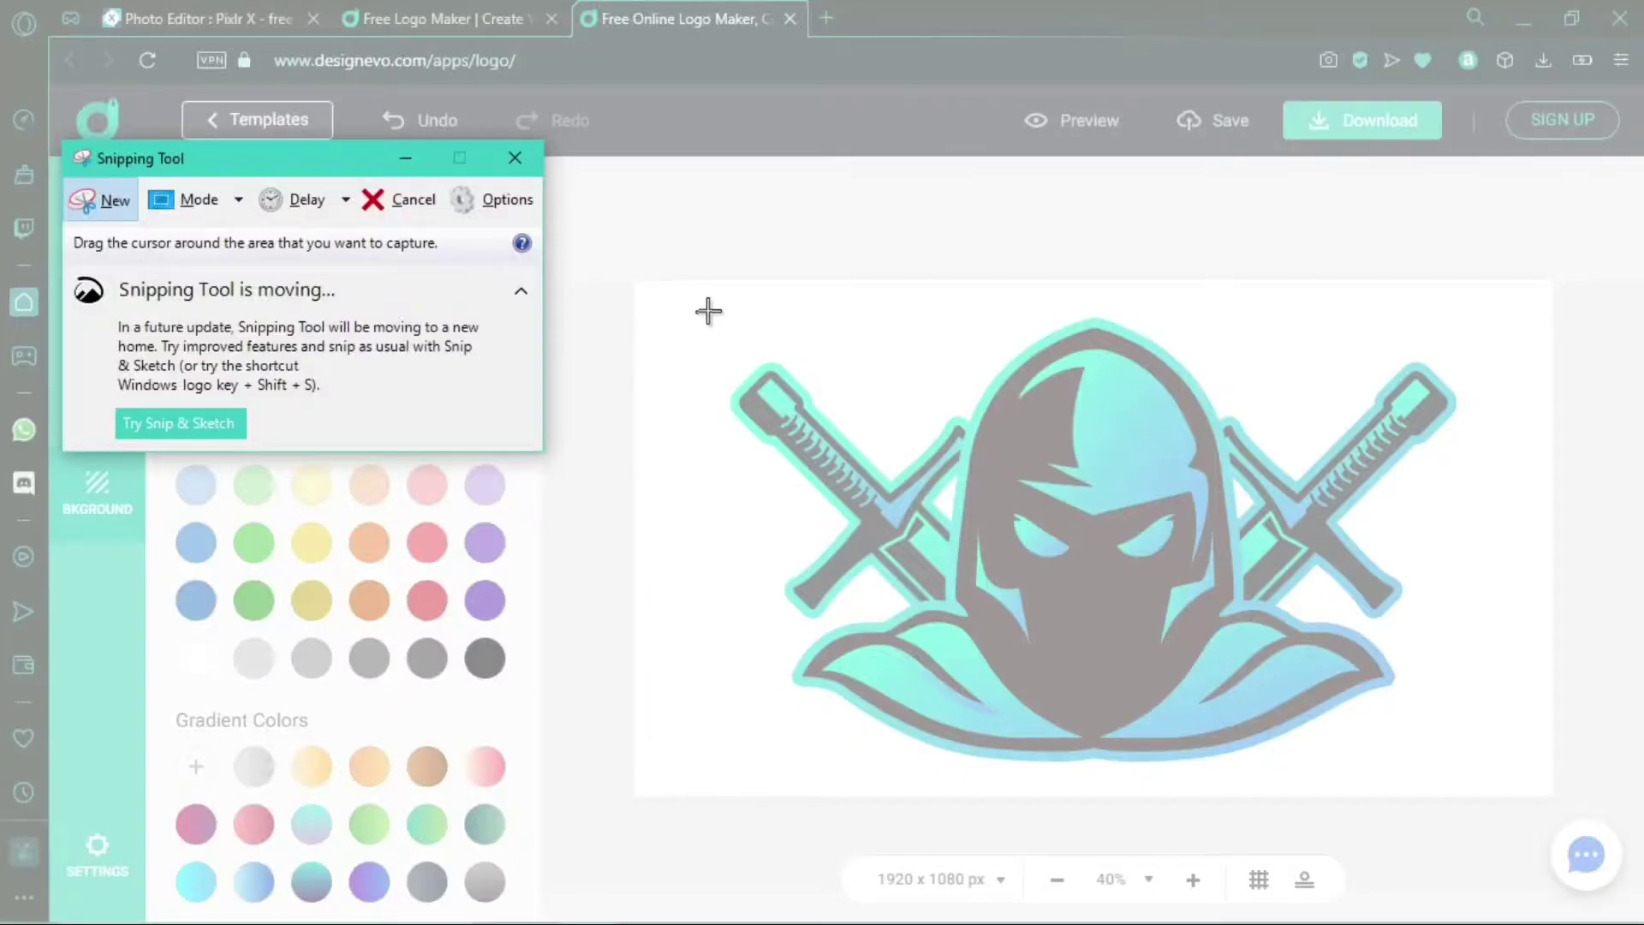
drag(709, 312, 1391, 753)
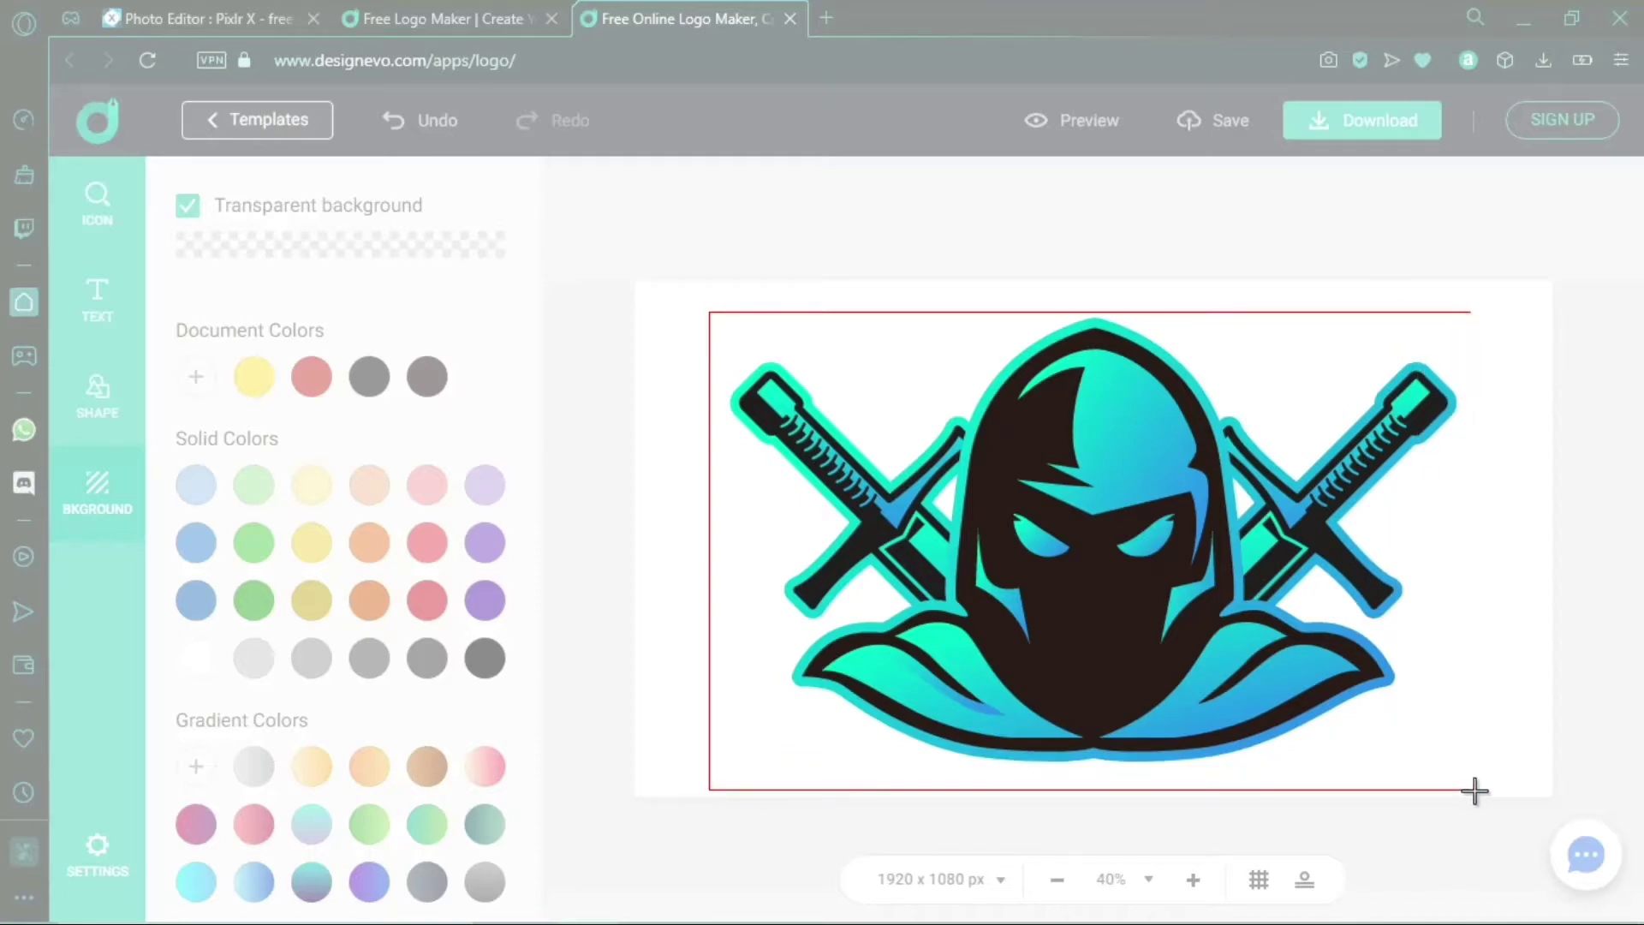
drag(1391, 753, 1484, 785)
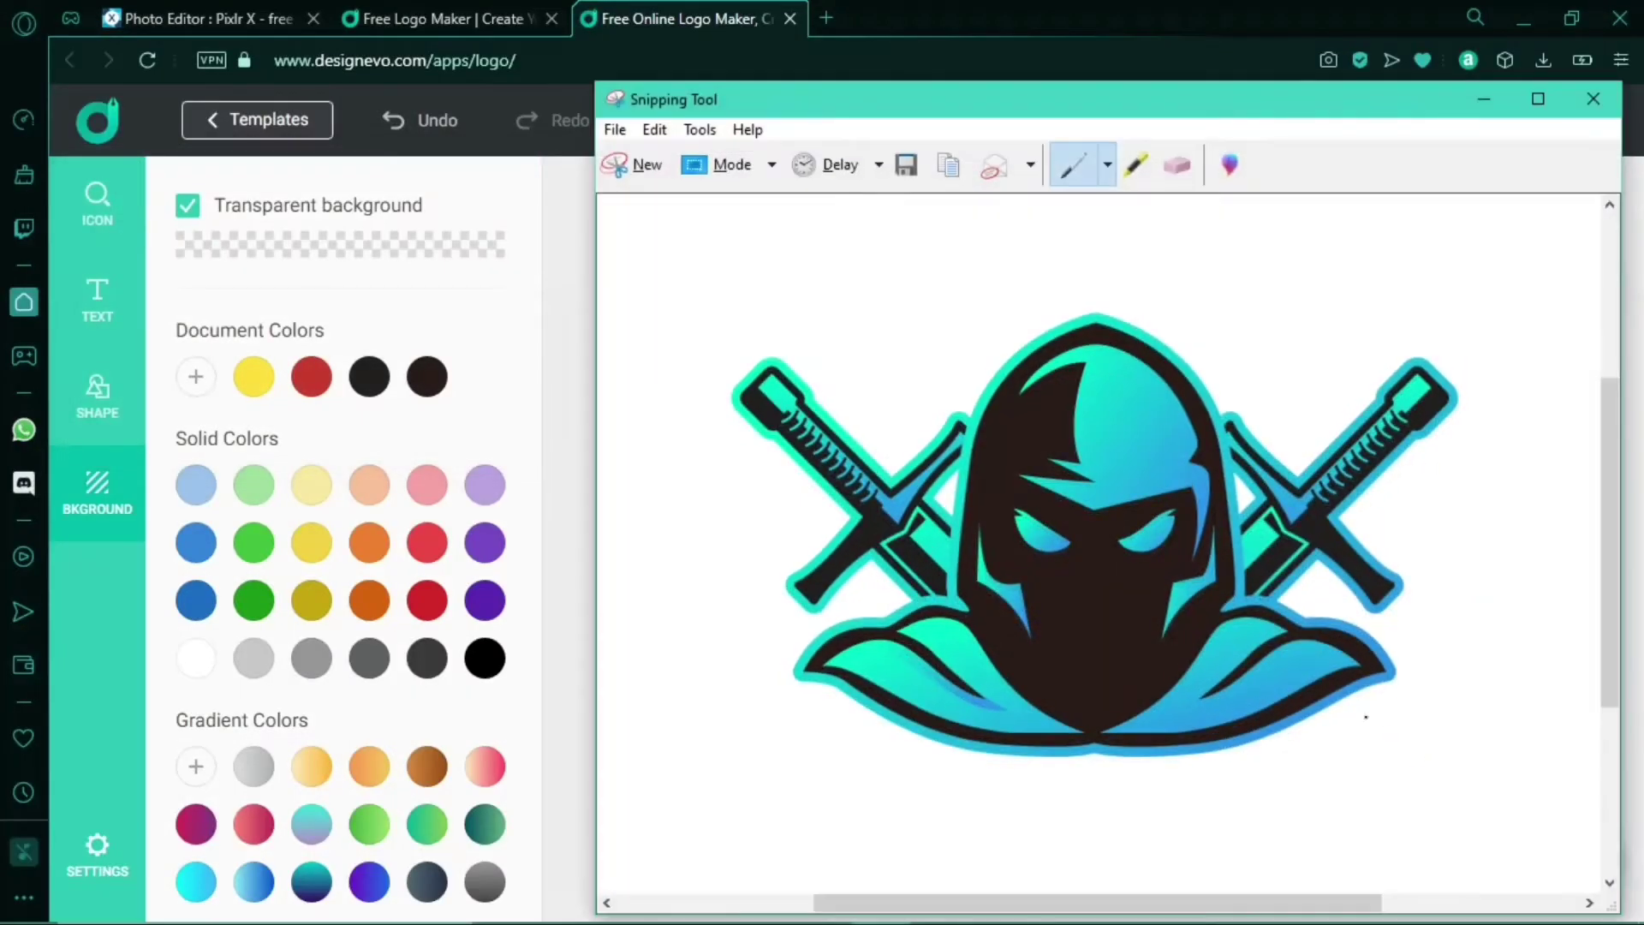
Step: Close Snipping Tool, discarding the snip without saving
click(1592, 100)
click(1131, 529)
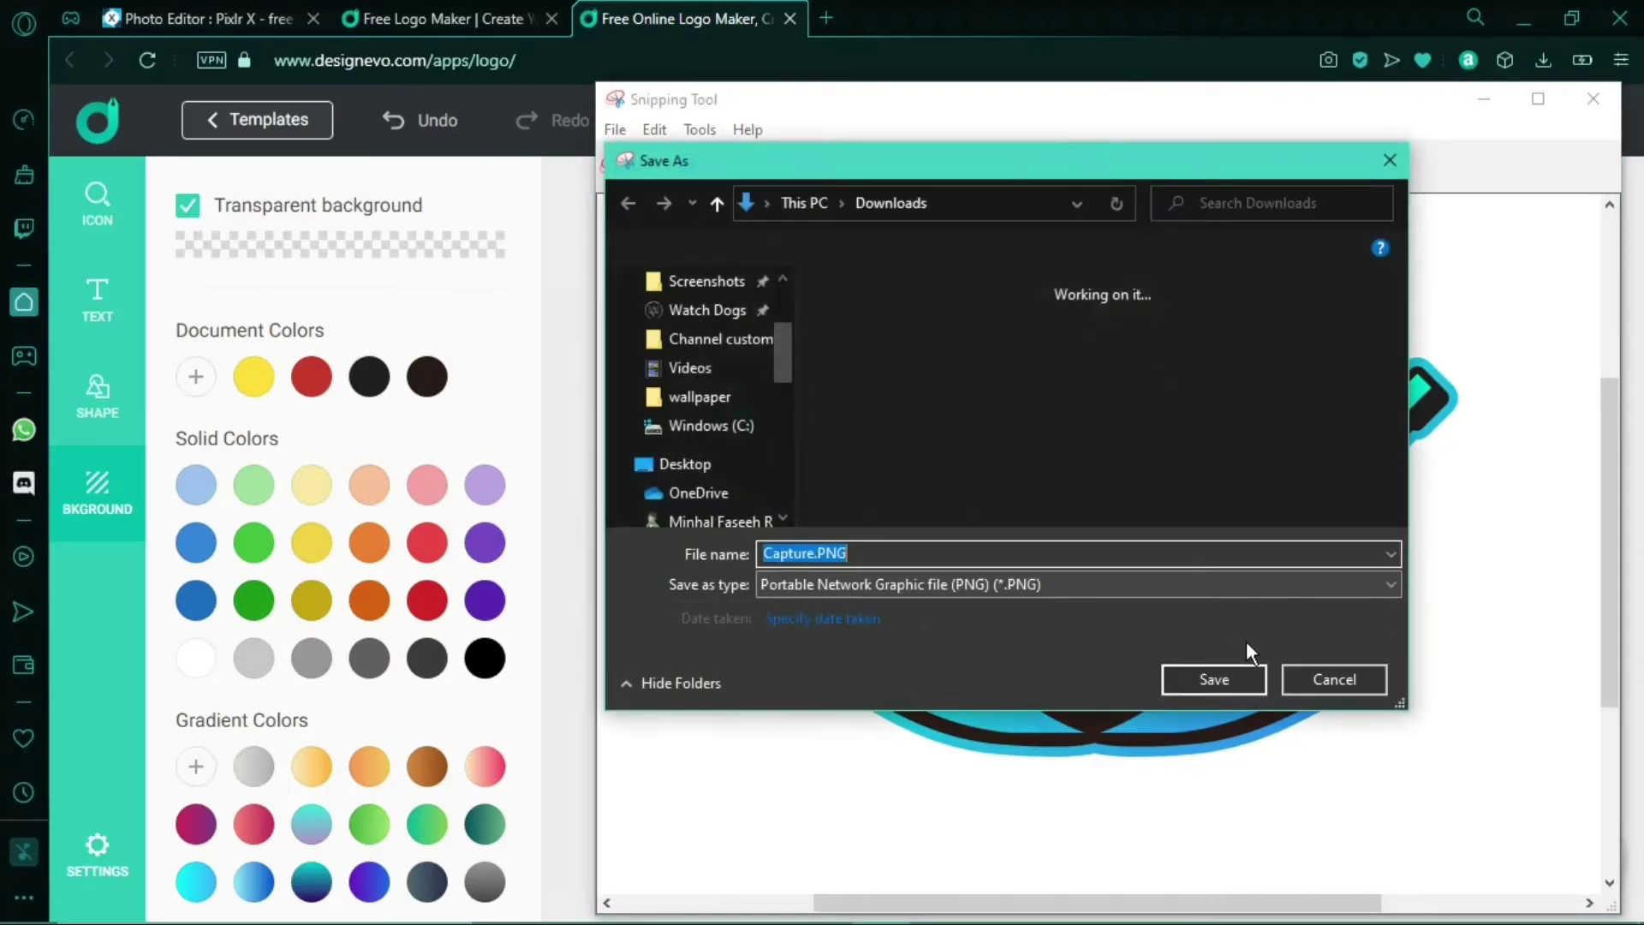
click(1334, 681)
click(1580, 111)
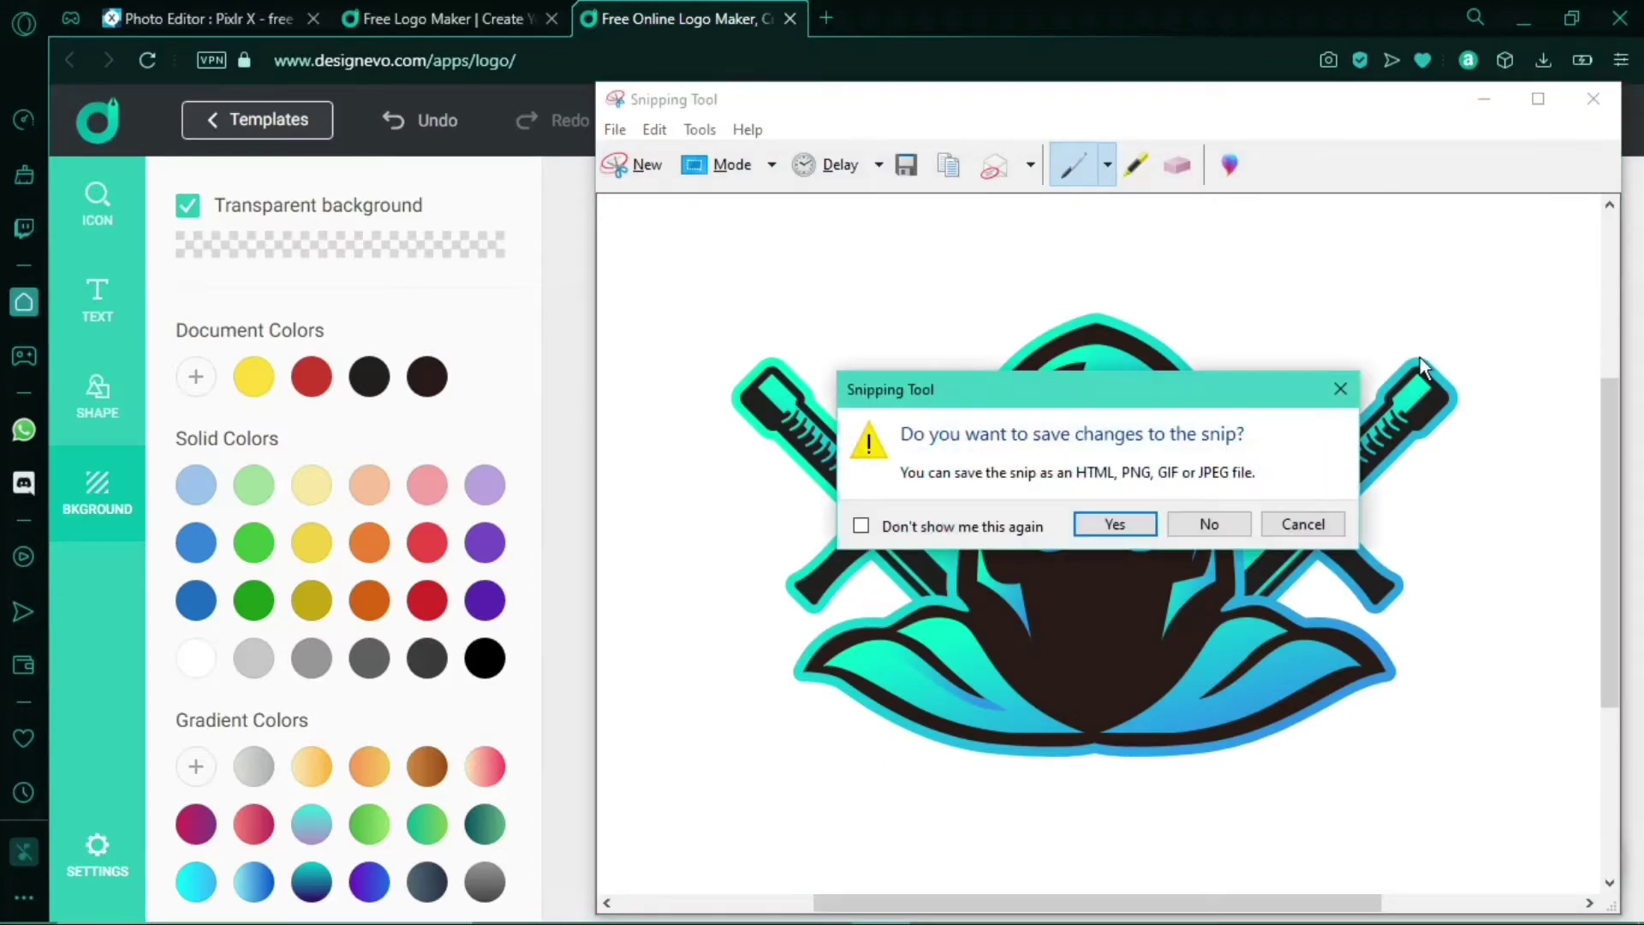
click(1220, 524)
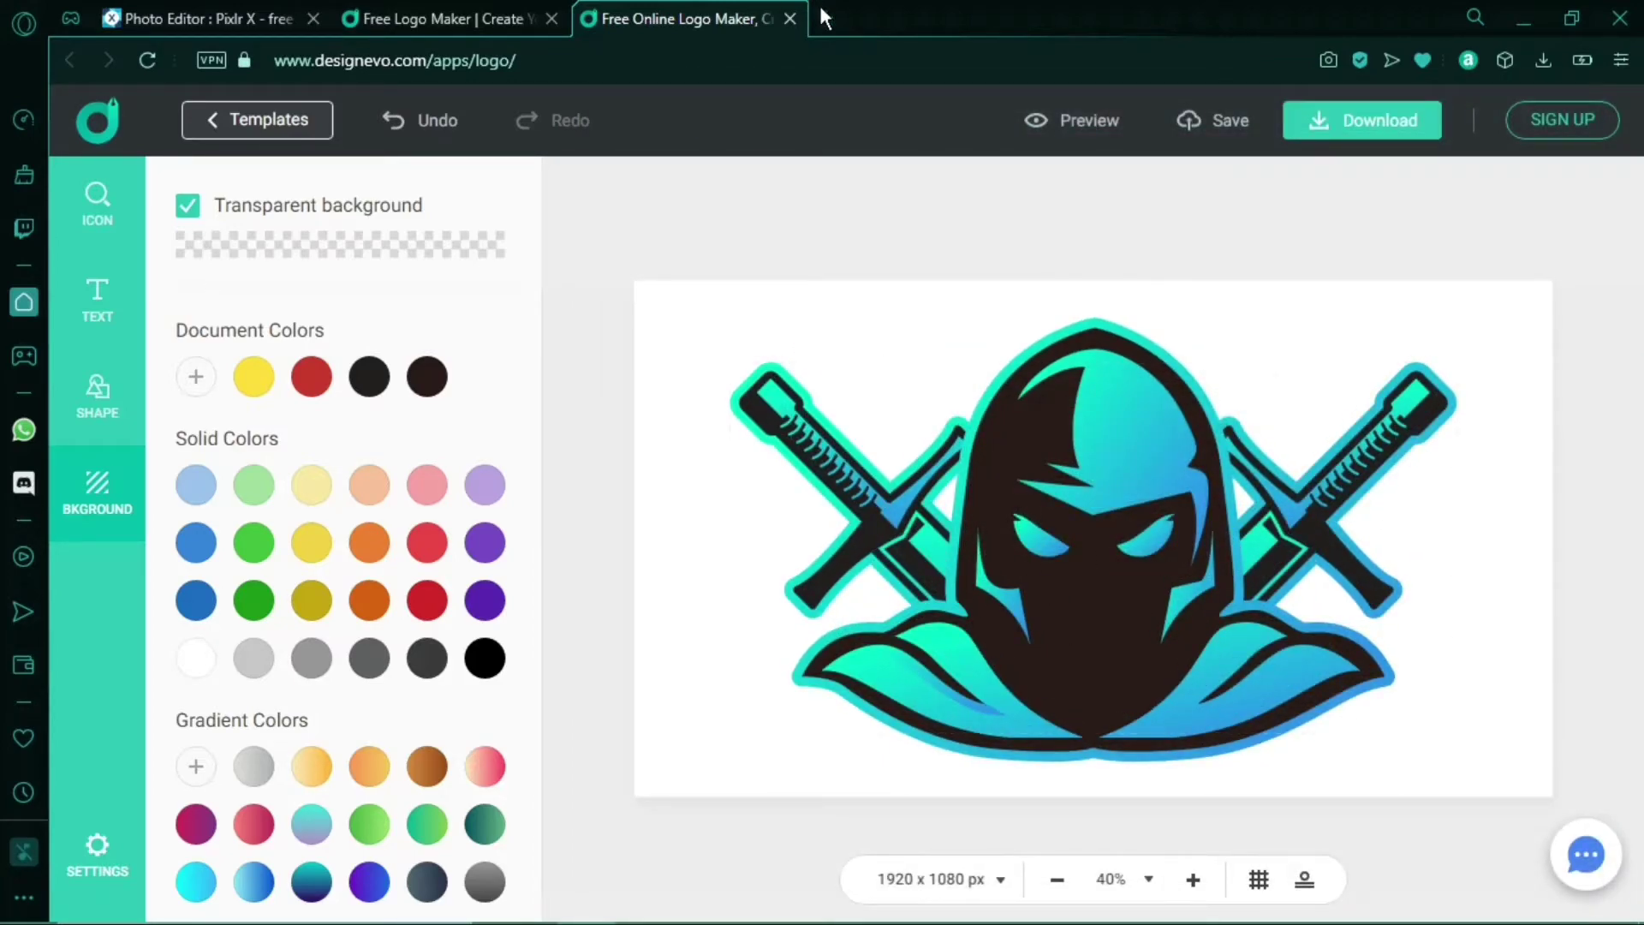
Step: Paste the ninja logo onto the Pixlr X gradient canvas and enlarge it
click(204, 4)
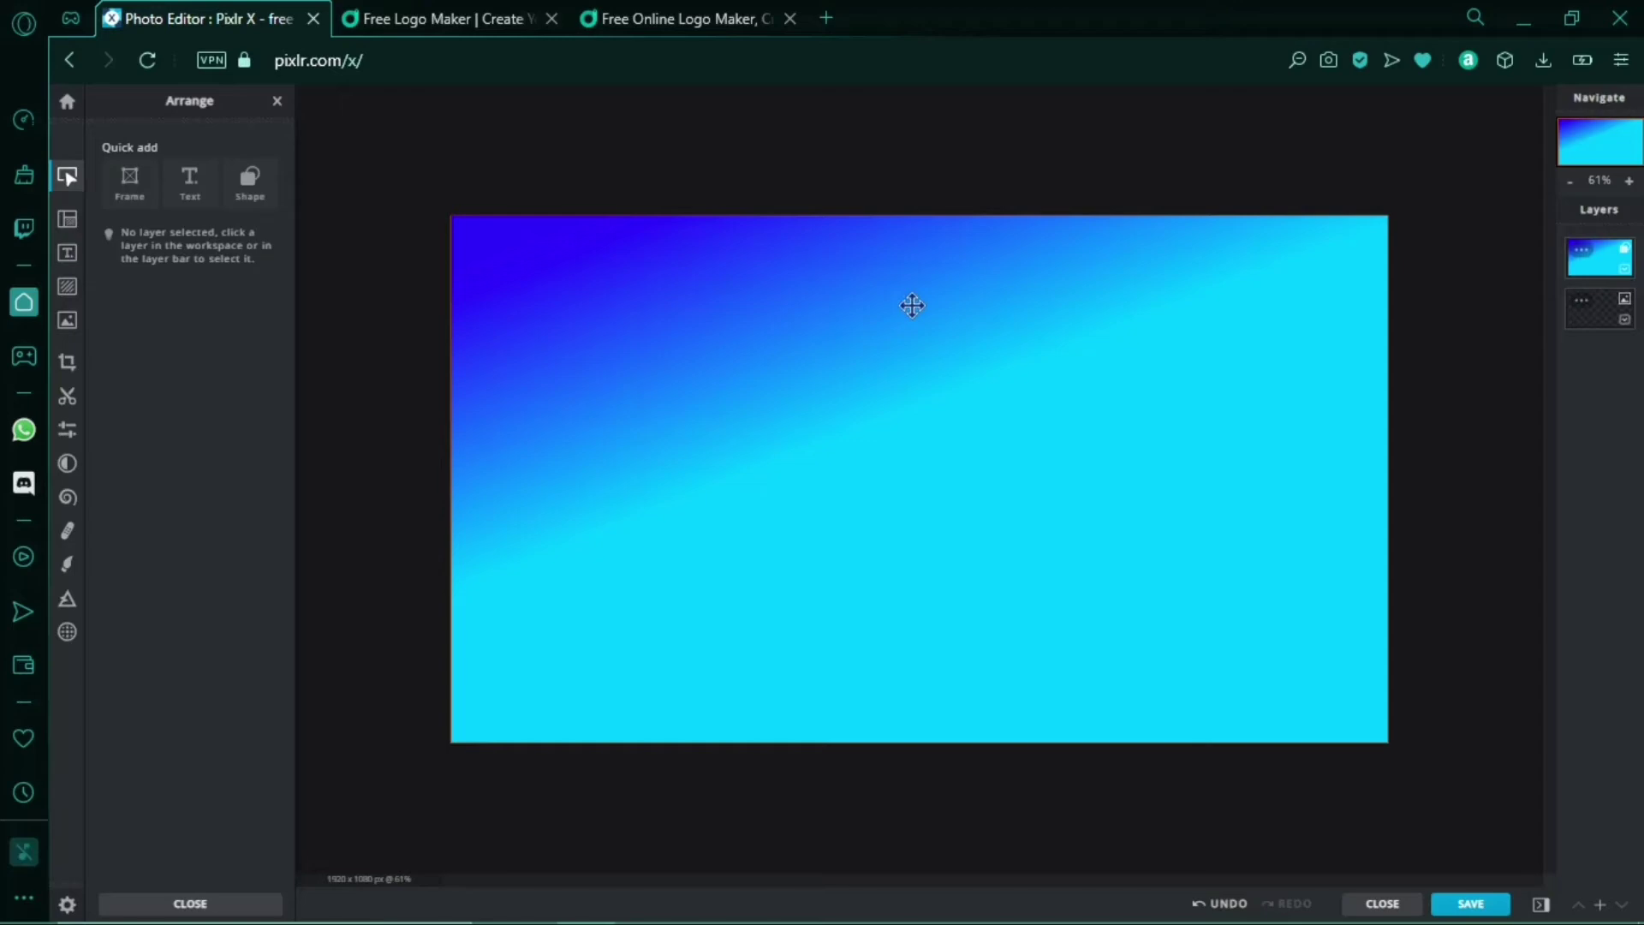
key(ctrl+v)
drag(939, 400, 816, 310)
mouse_move(948, 485)
mouse_down()
mouse_move(1191, 635)
mouse_move(844, 451)
mouse_up()
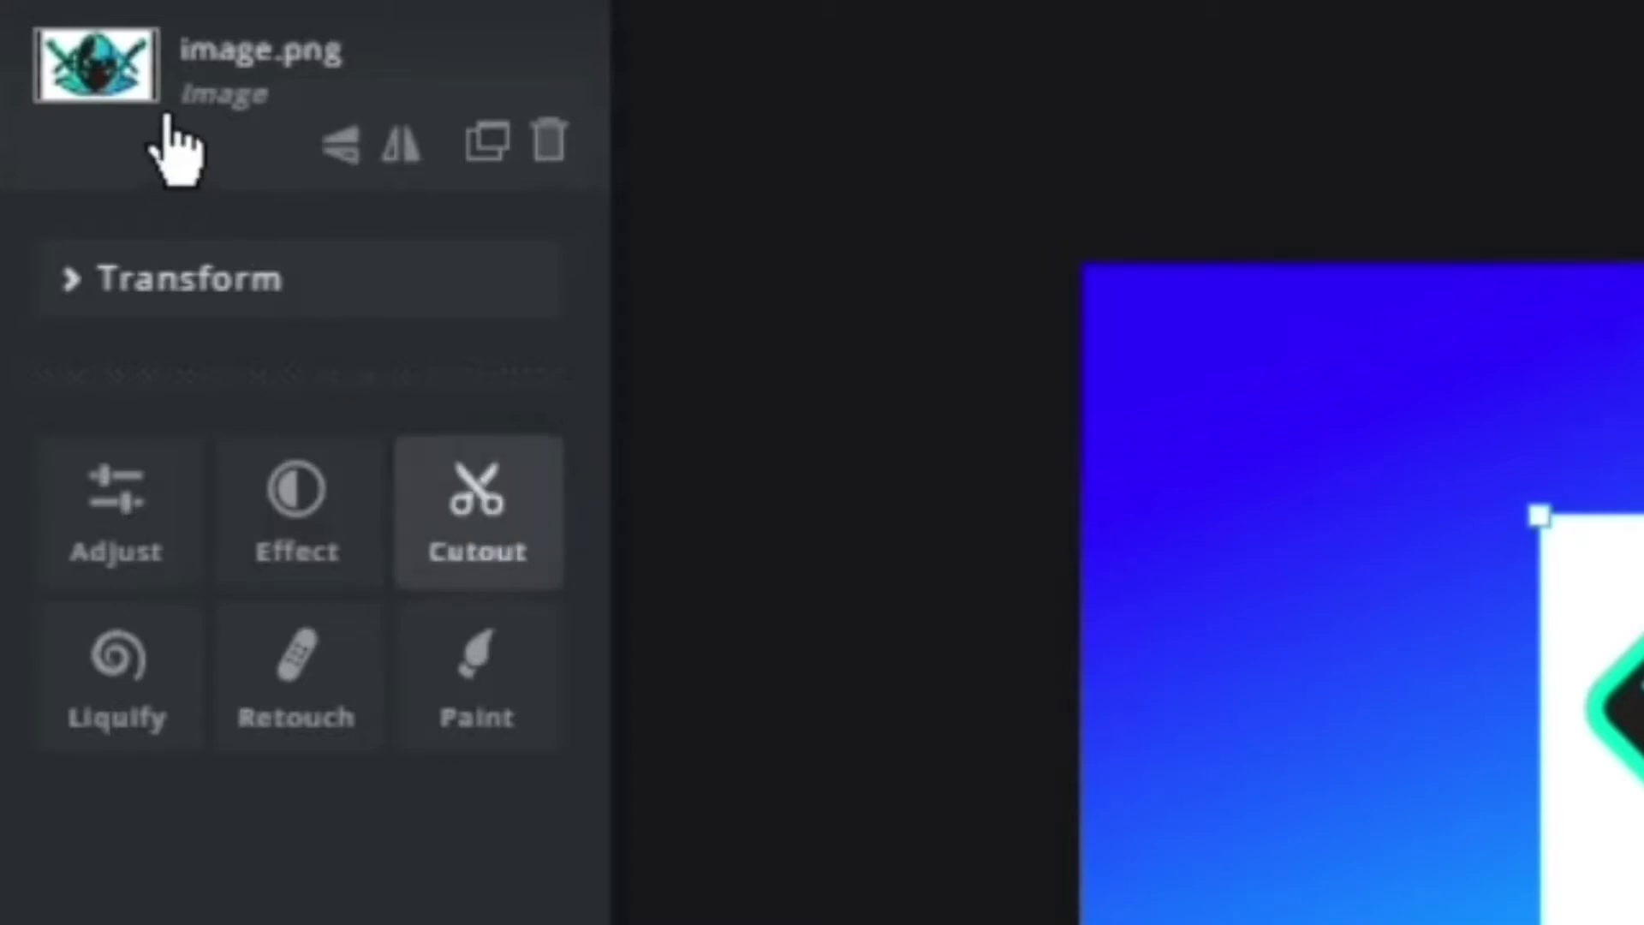
Step: Remove the logo's white background with the Cutout magic wand in Remove mode
click(227, 264)
click(430, 430)
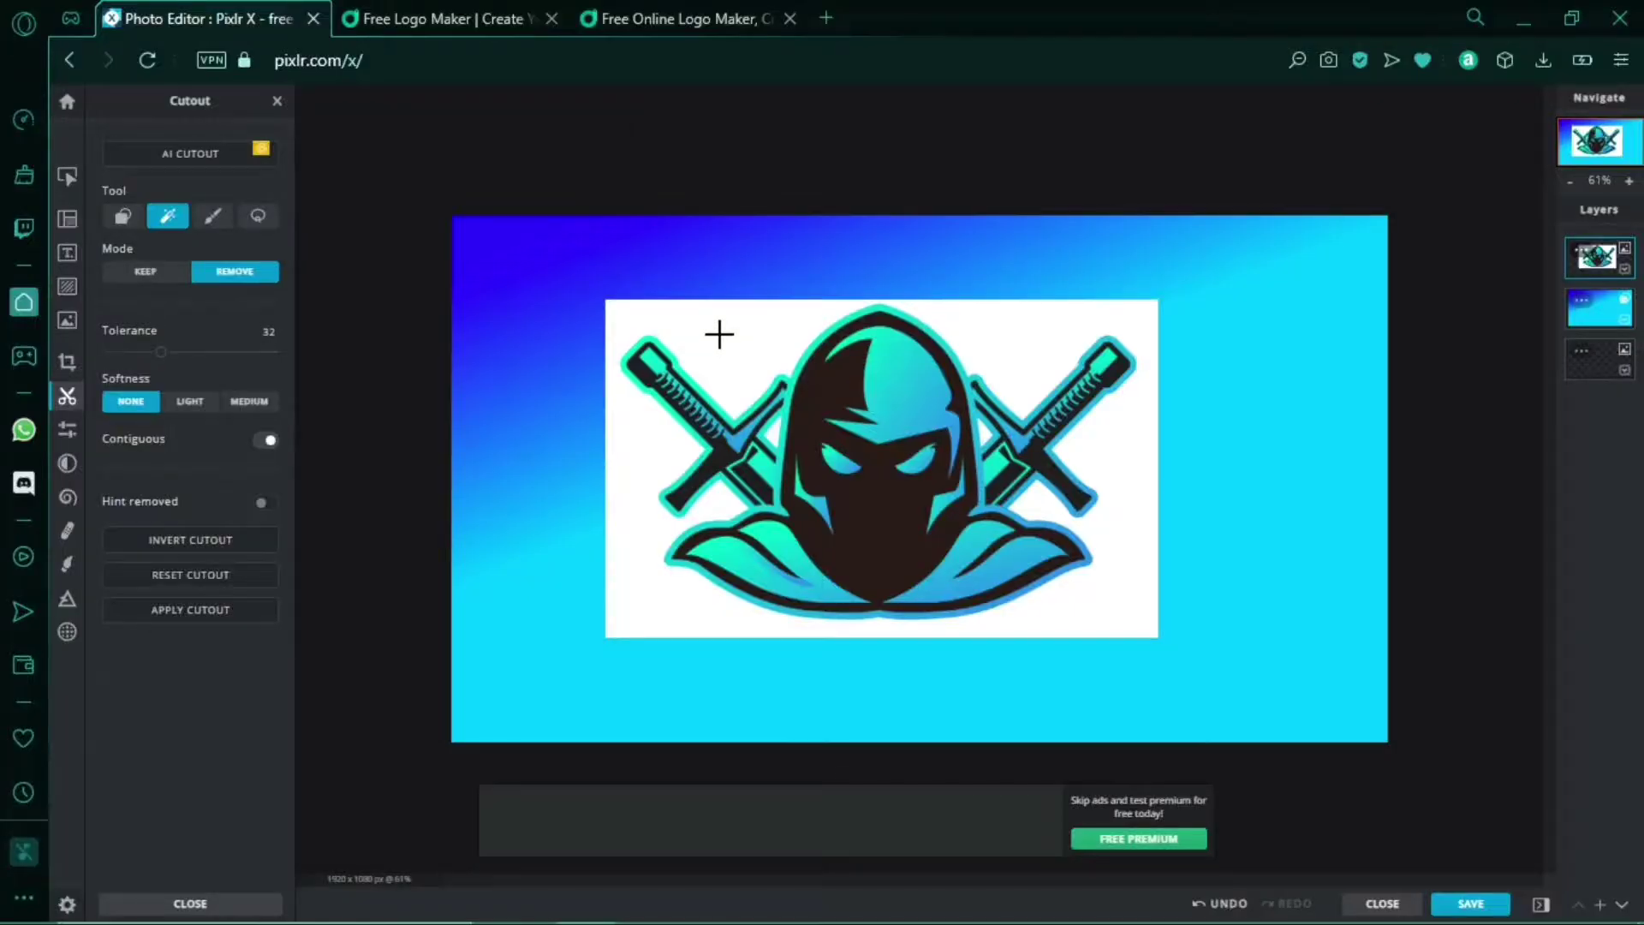
click(721, 333)
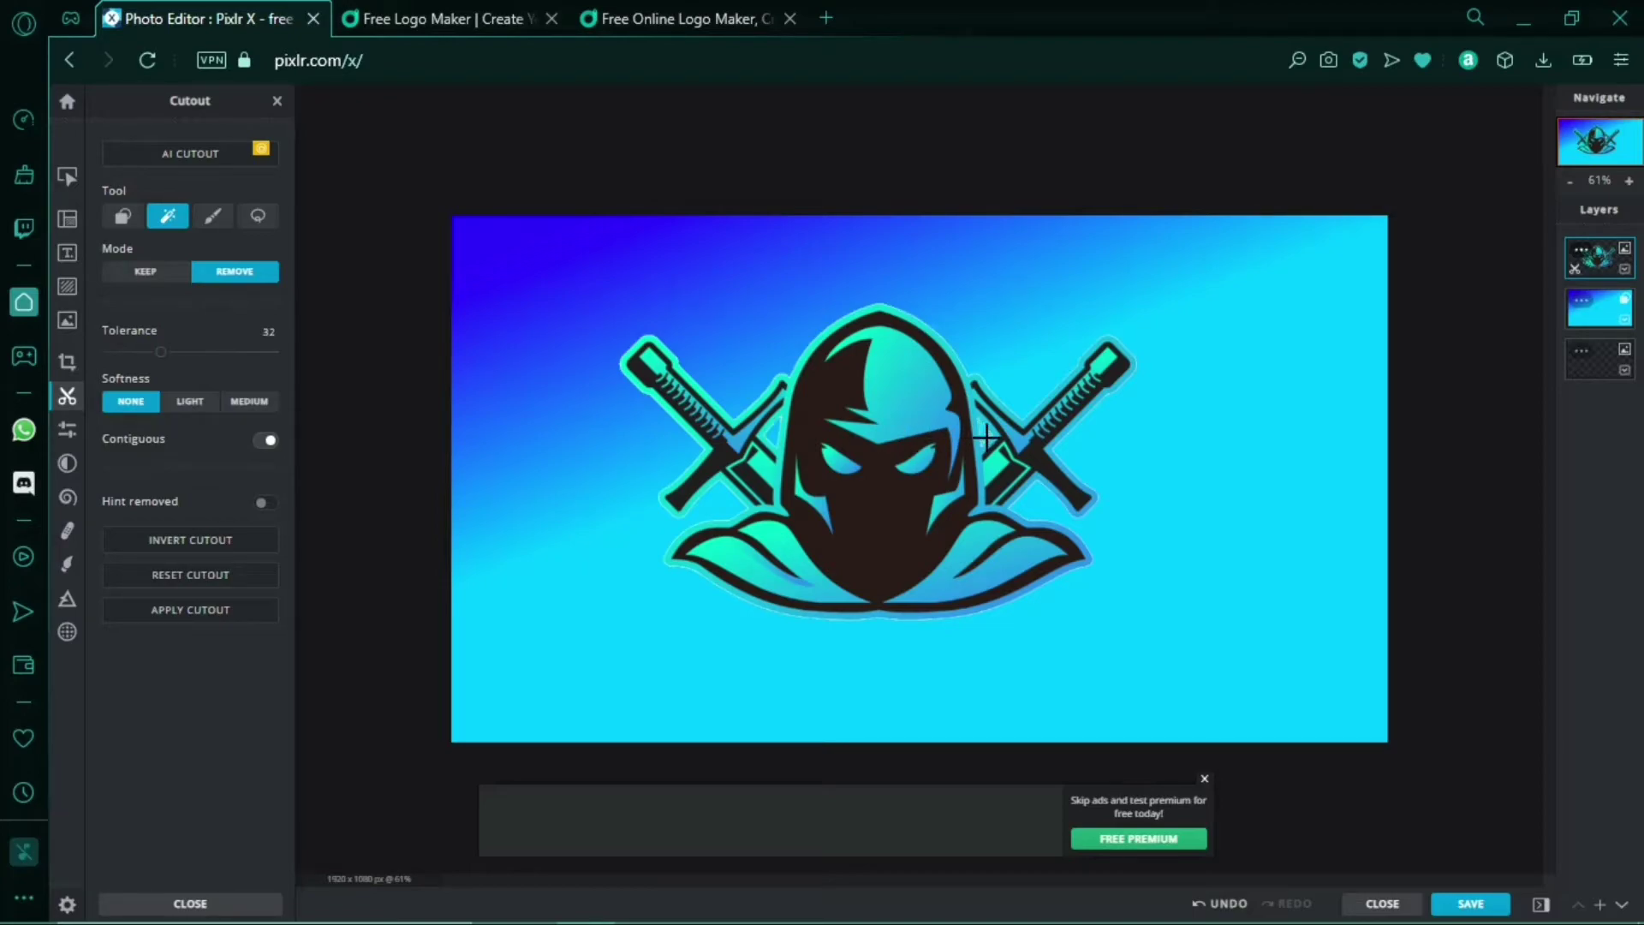
click(67, 176)
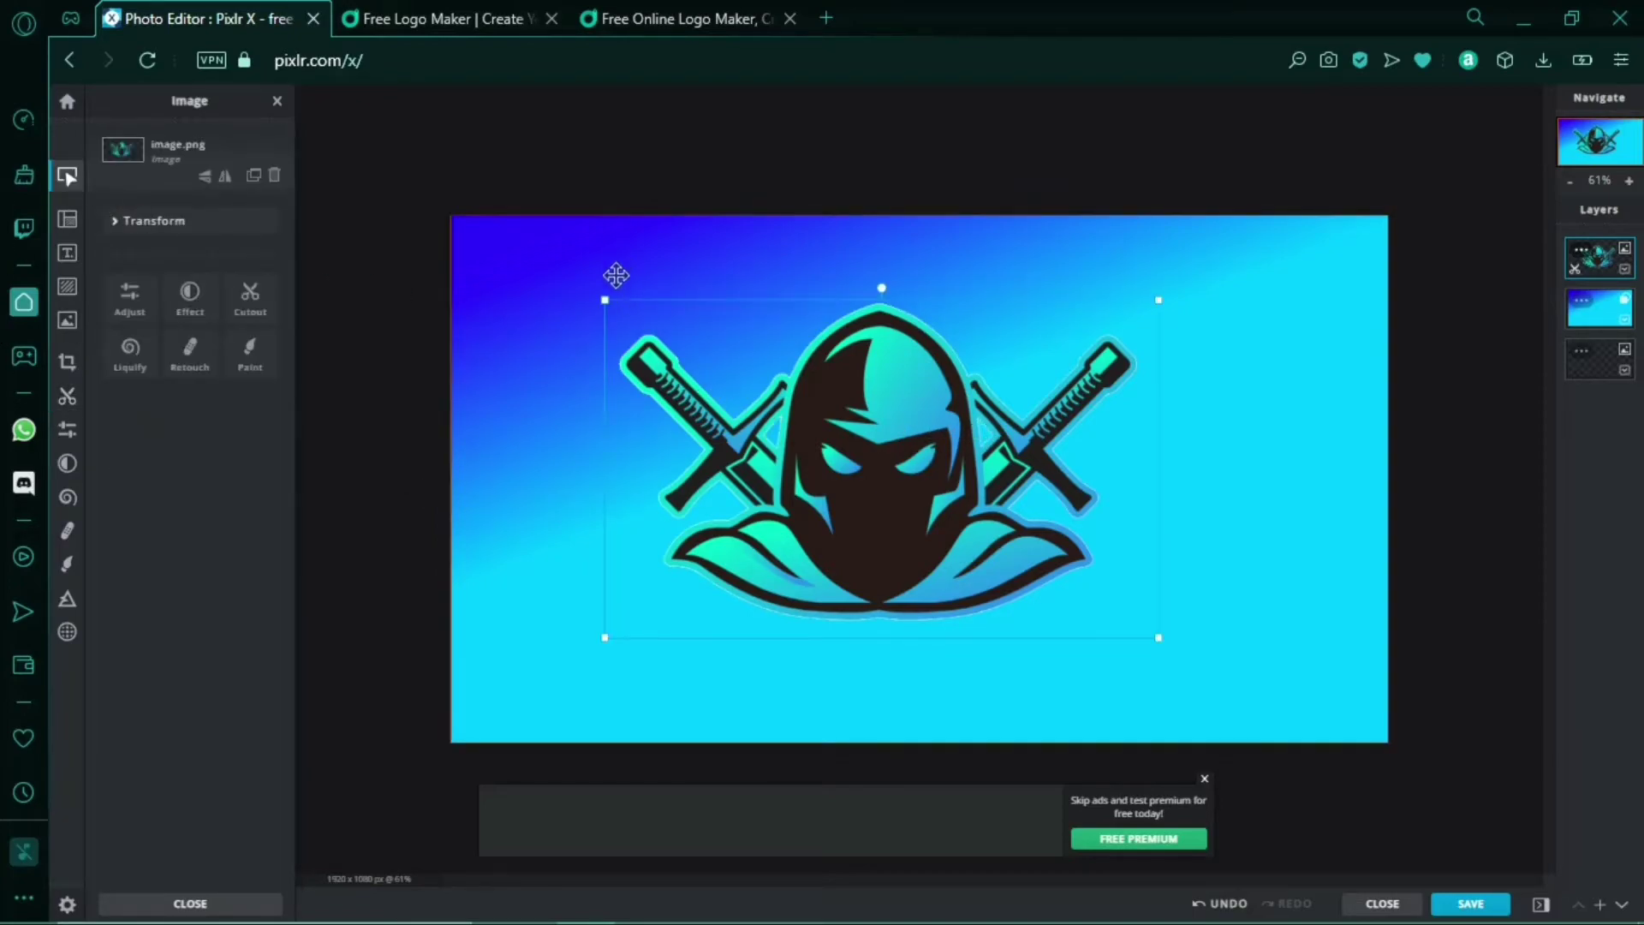
Step: Shrink the logo slightly and position it on the canvas's right side
drag(603, 304, 654, 331)
drag(833, 458, 1036, 455)
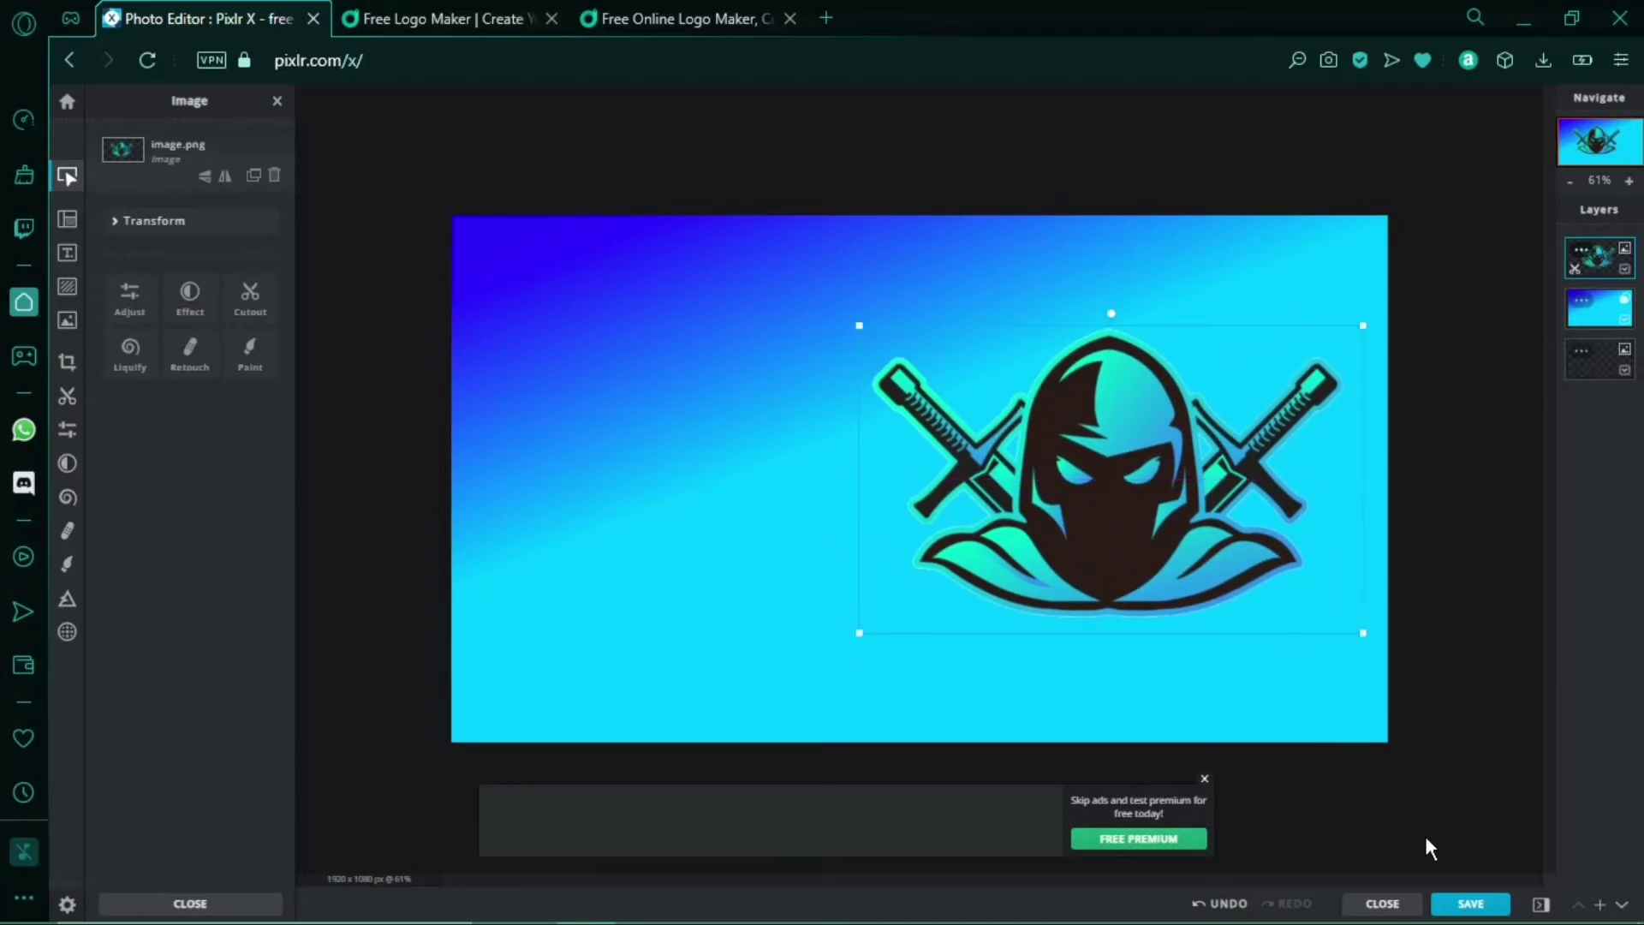
click(1405, 820)
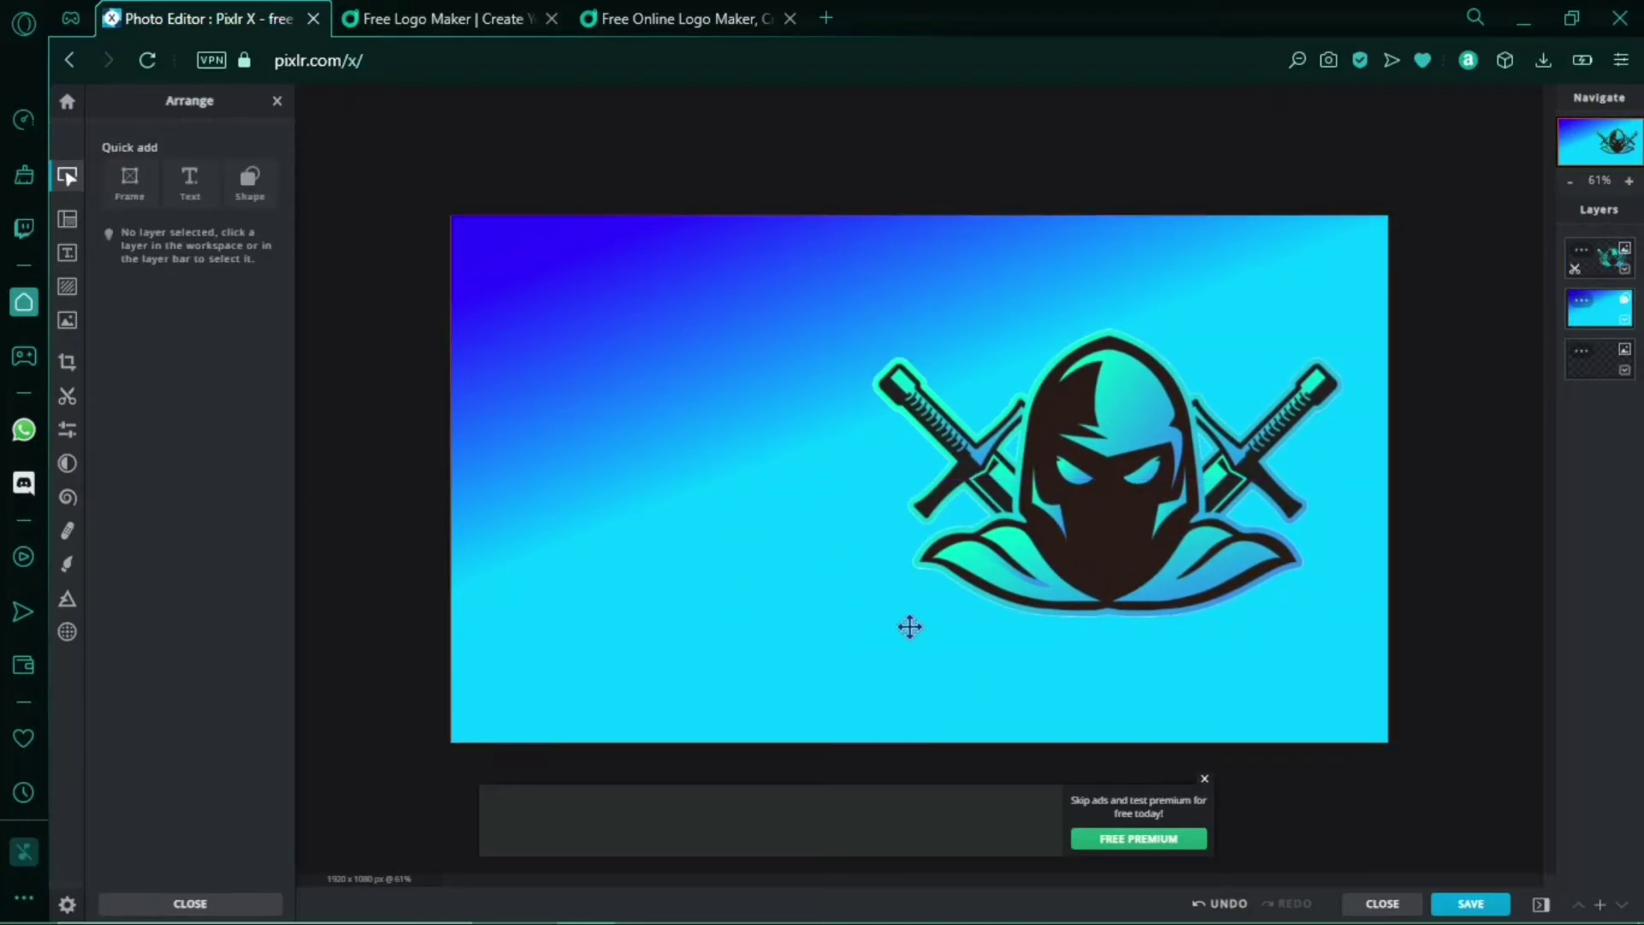
click(953, 541)
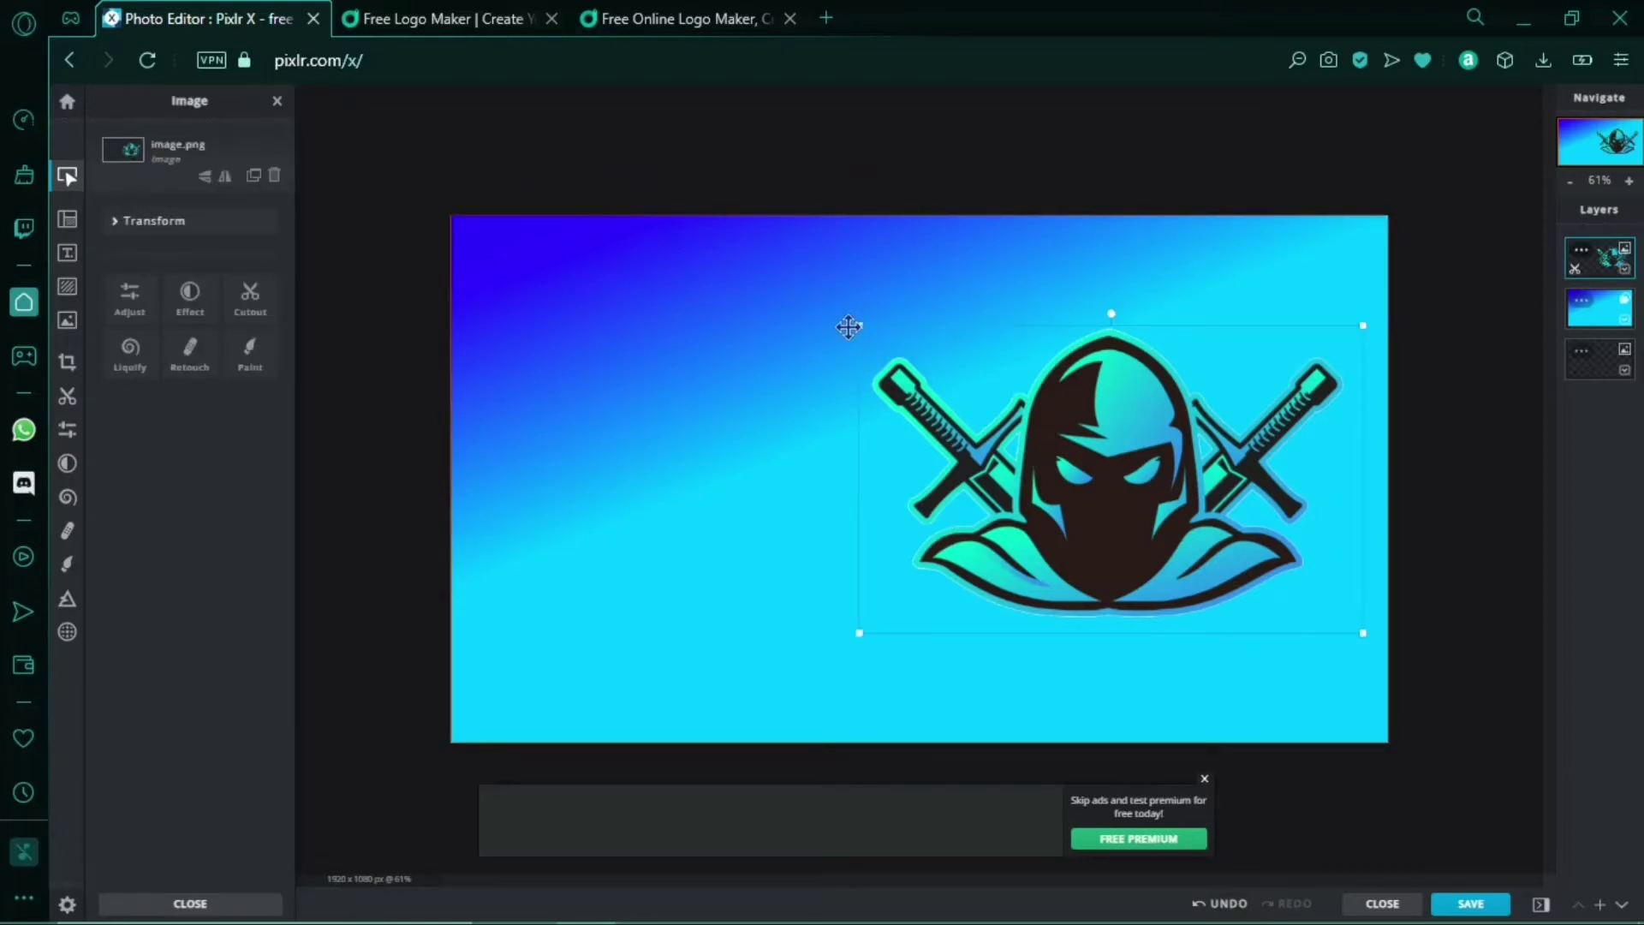
drag(854, 323, 837, 312)
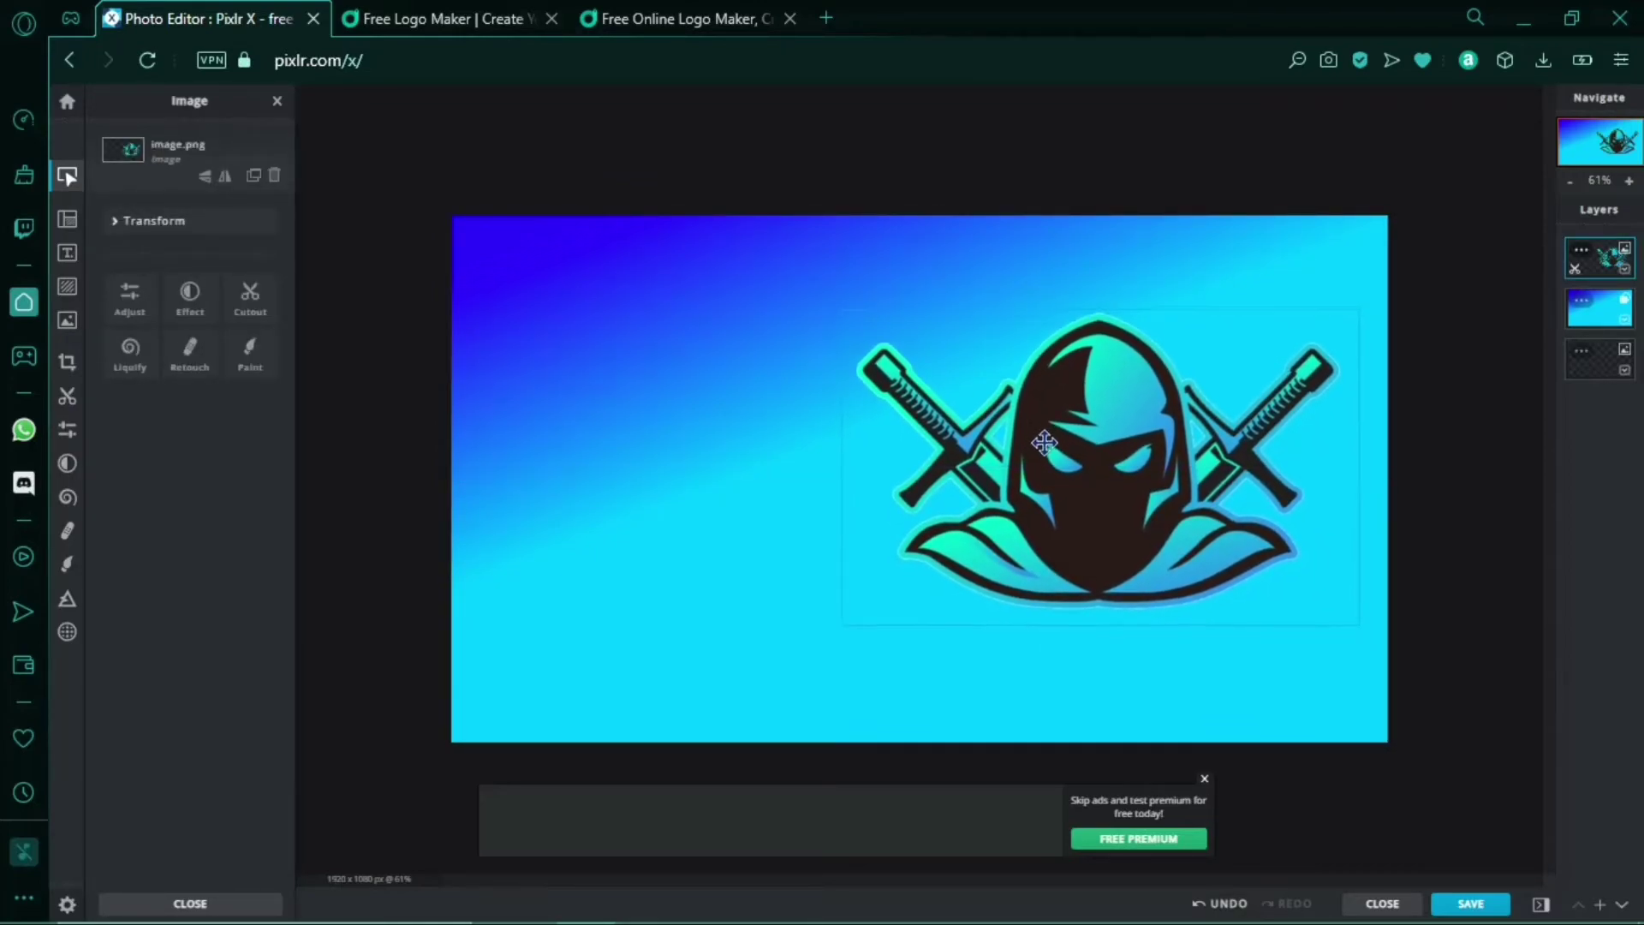
drag(1044, 444, 1084, 458)
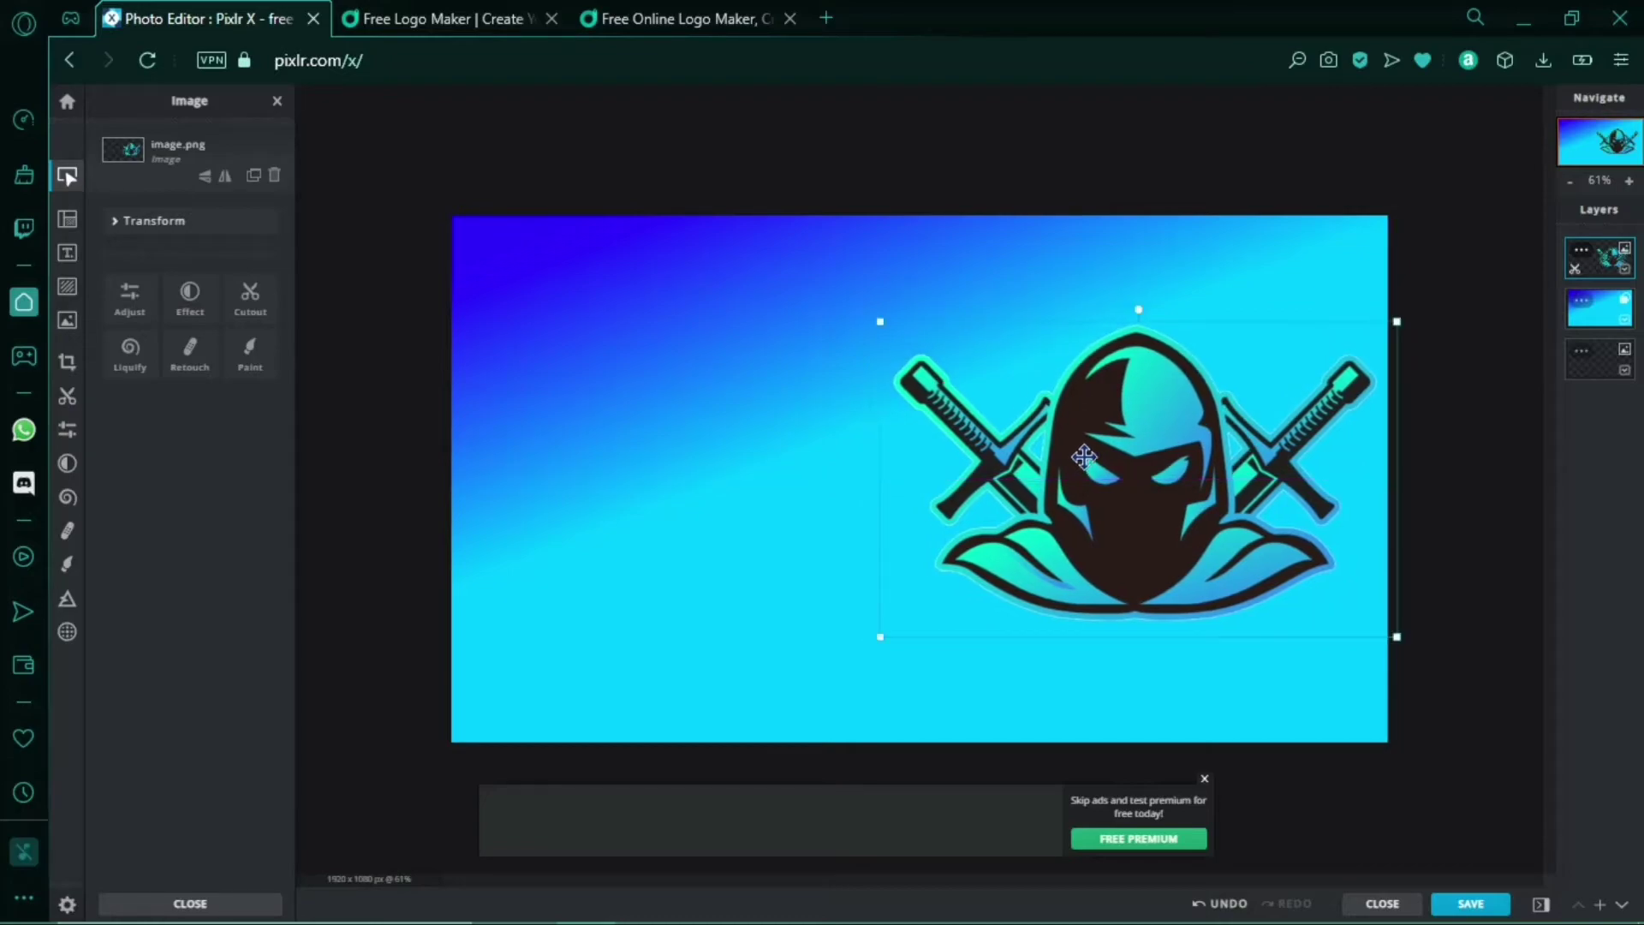
click(1487, 751)
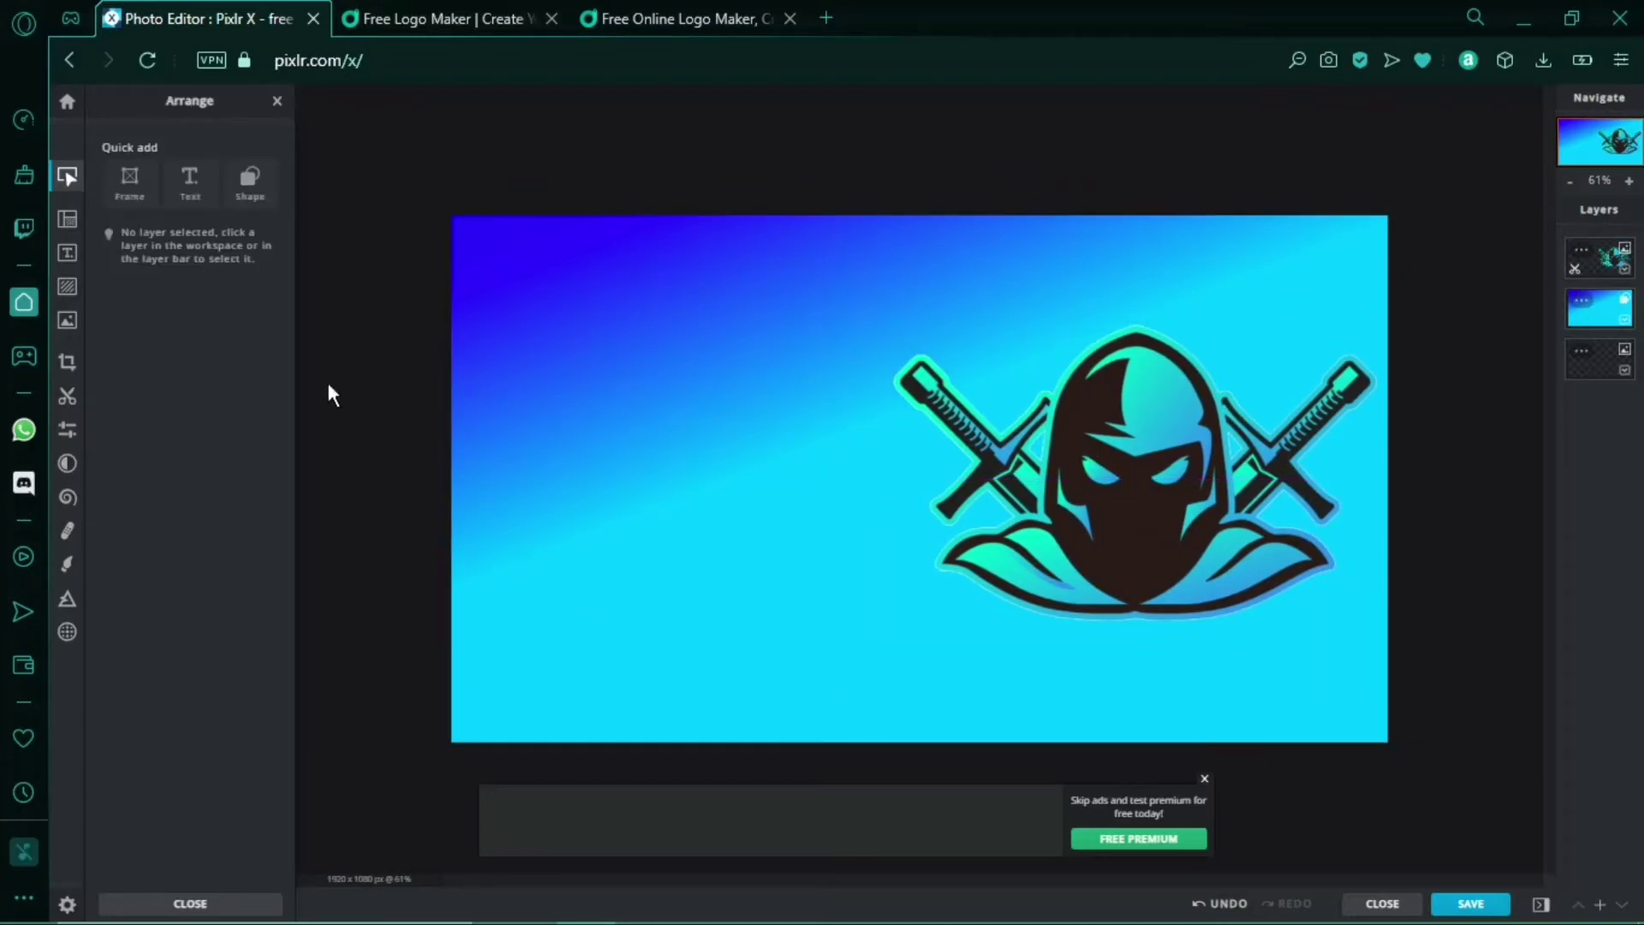
click(189, 179)
Step: Change the text to 'MY STUDIOS' in a large blade-style font
triple_click(257, 312)
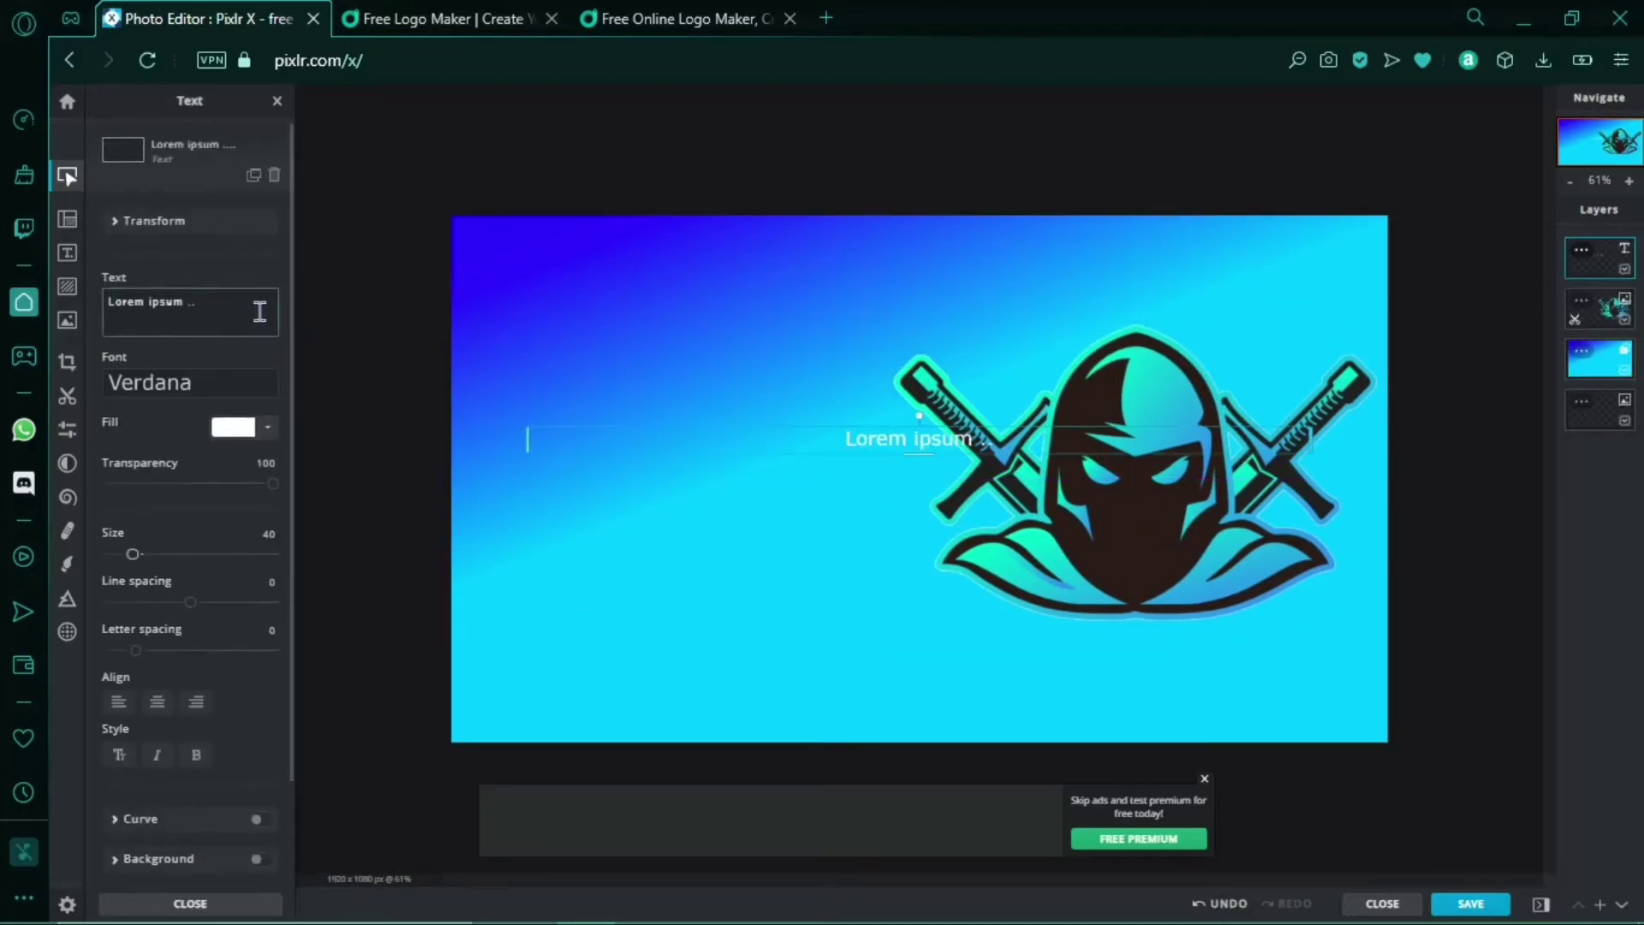
text(MY STUDIOS)
click(188, 381)
click(165, 213)
mouse_move(814, 442)
mouse_down()
mouse_move(718, 503)
mouse_move(754, 501)
mouse_up()
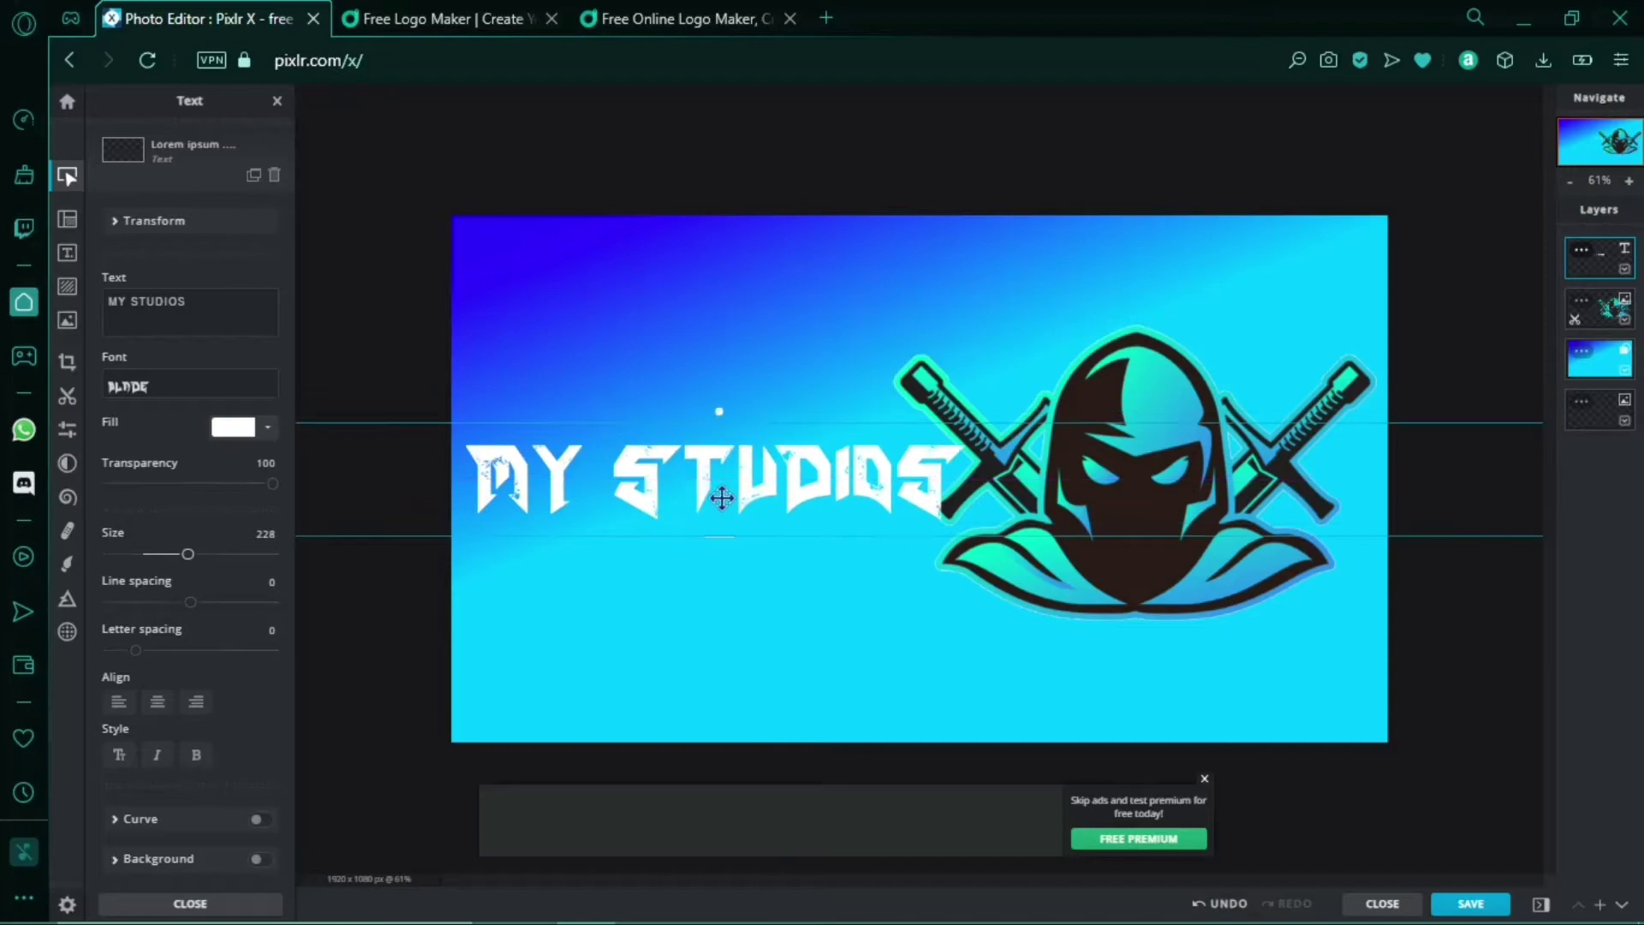
drag(1093, 365, 1107, 365)
Step: Give the MY STUDIOS text a gradient fill starting with cyan
click(771, 479)
click(268, 427)
click(182, 492)
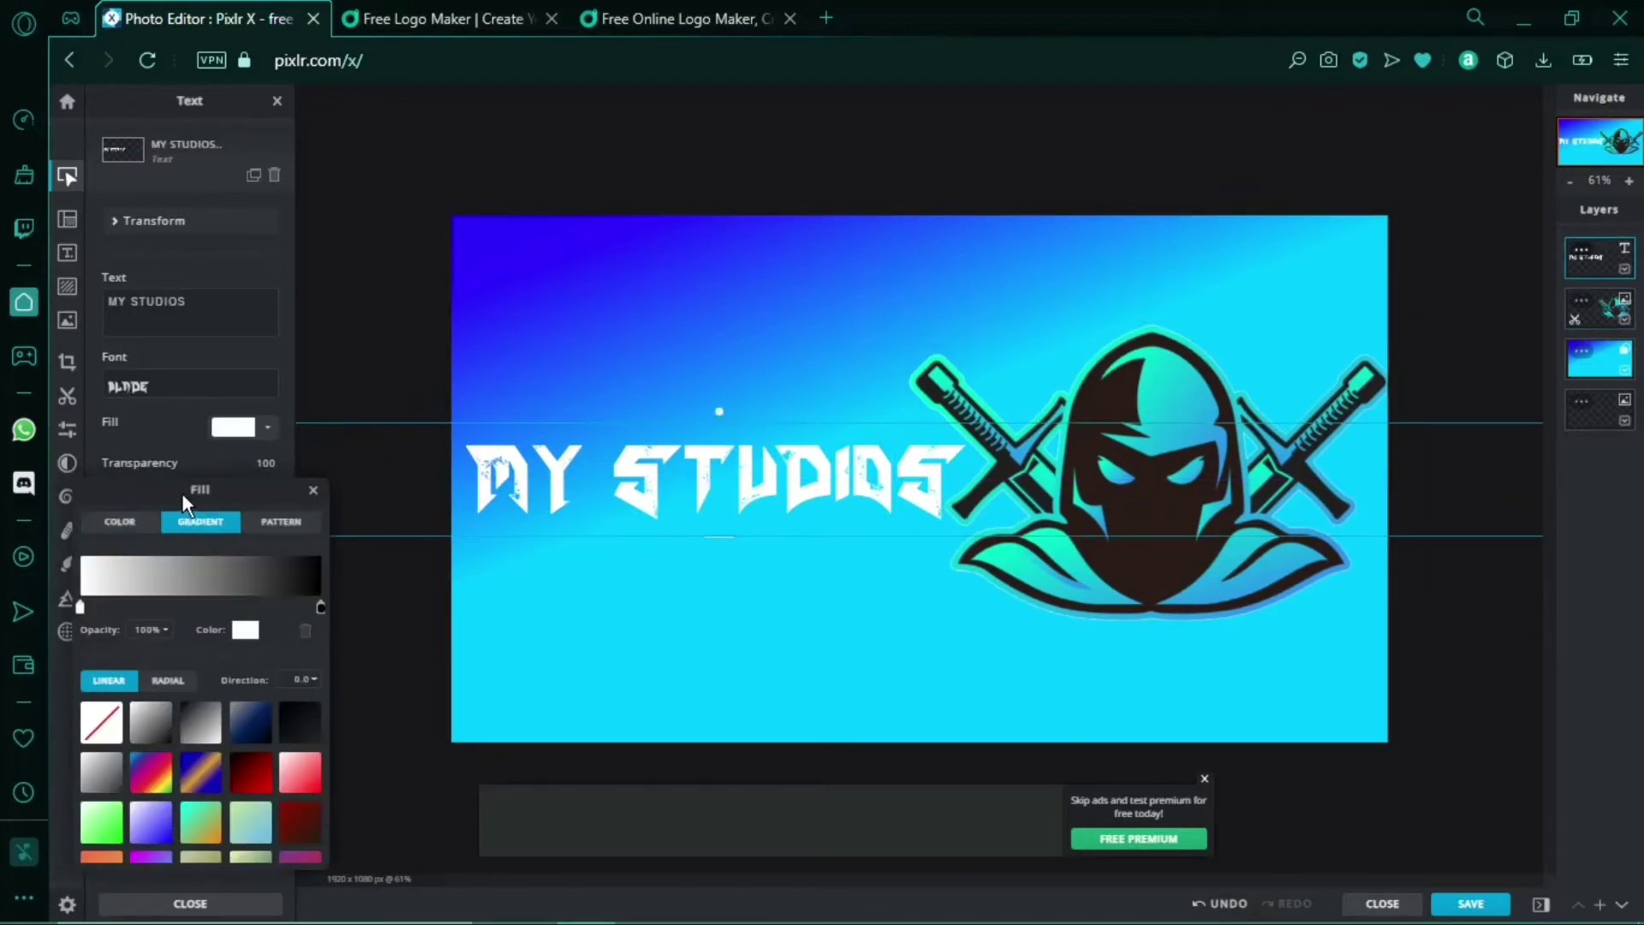
click(241, 610)
click(1096, 467)
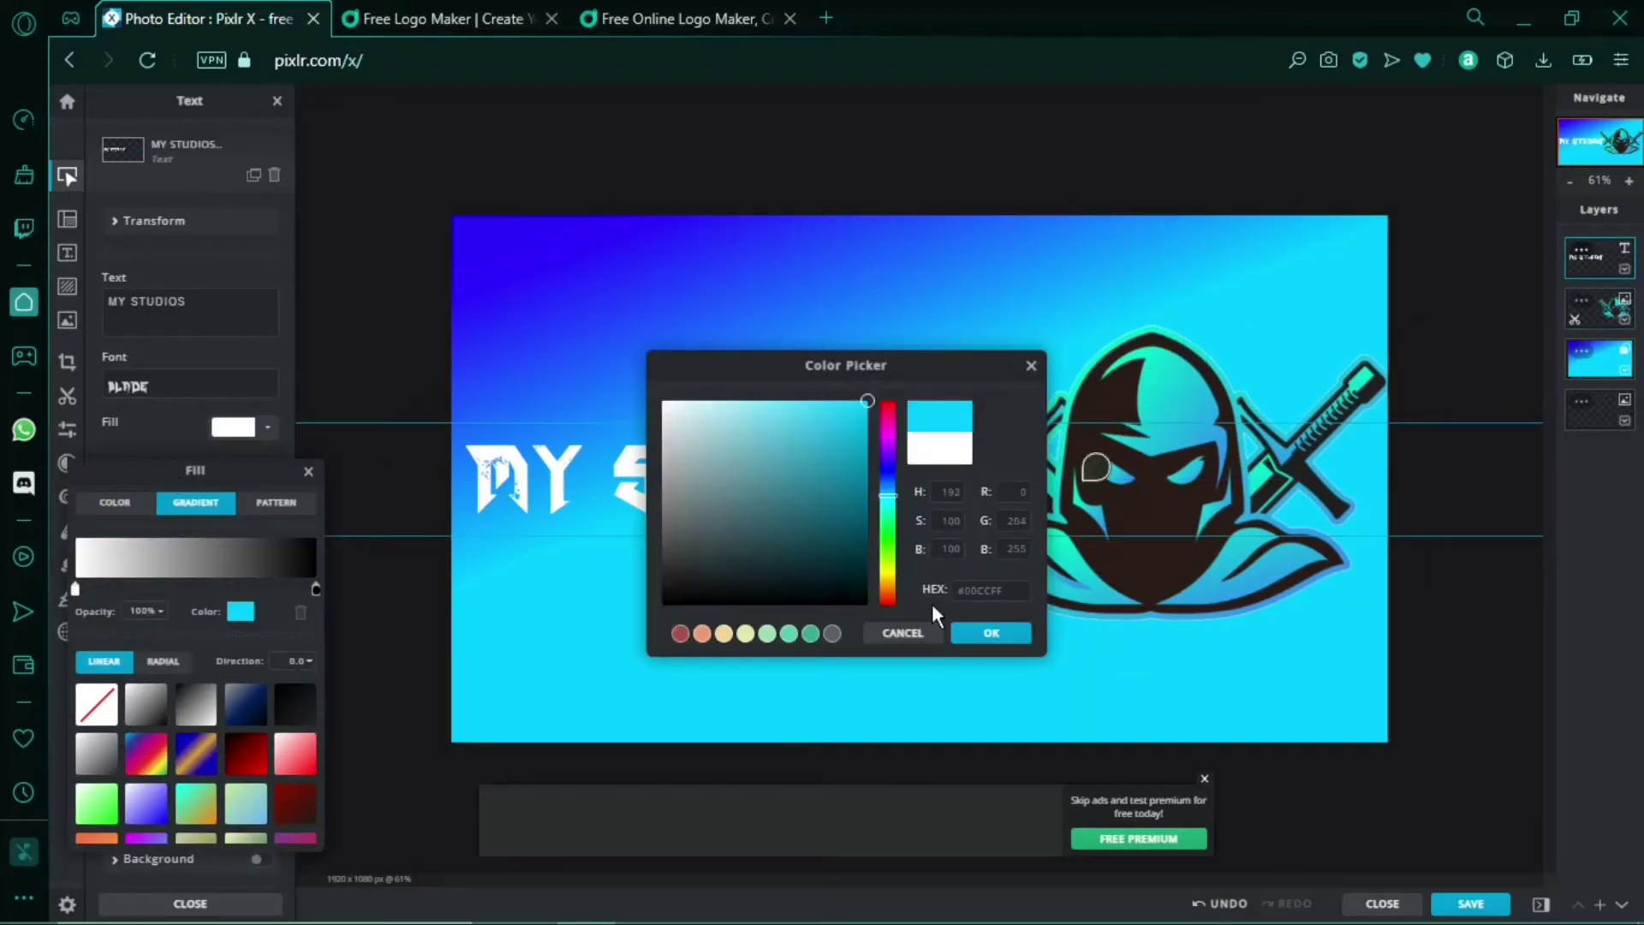
click(989, 634)
Step: Set the text gradient's end colour to blue and rotate its direction
click(316, 589)
click(241, 610)
click(888, 456)
click(863, 400)
click(988, 634)
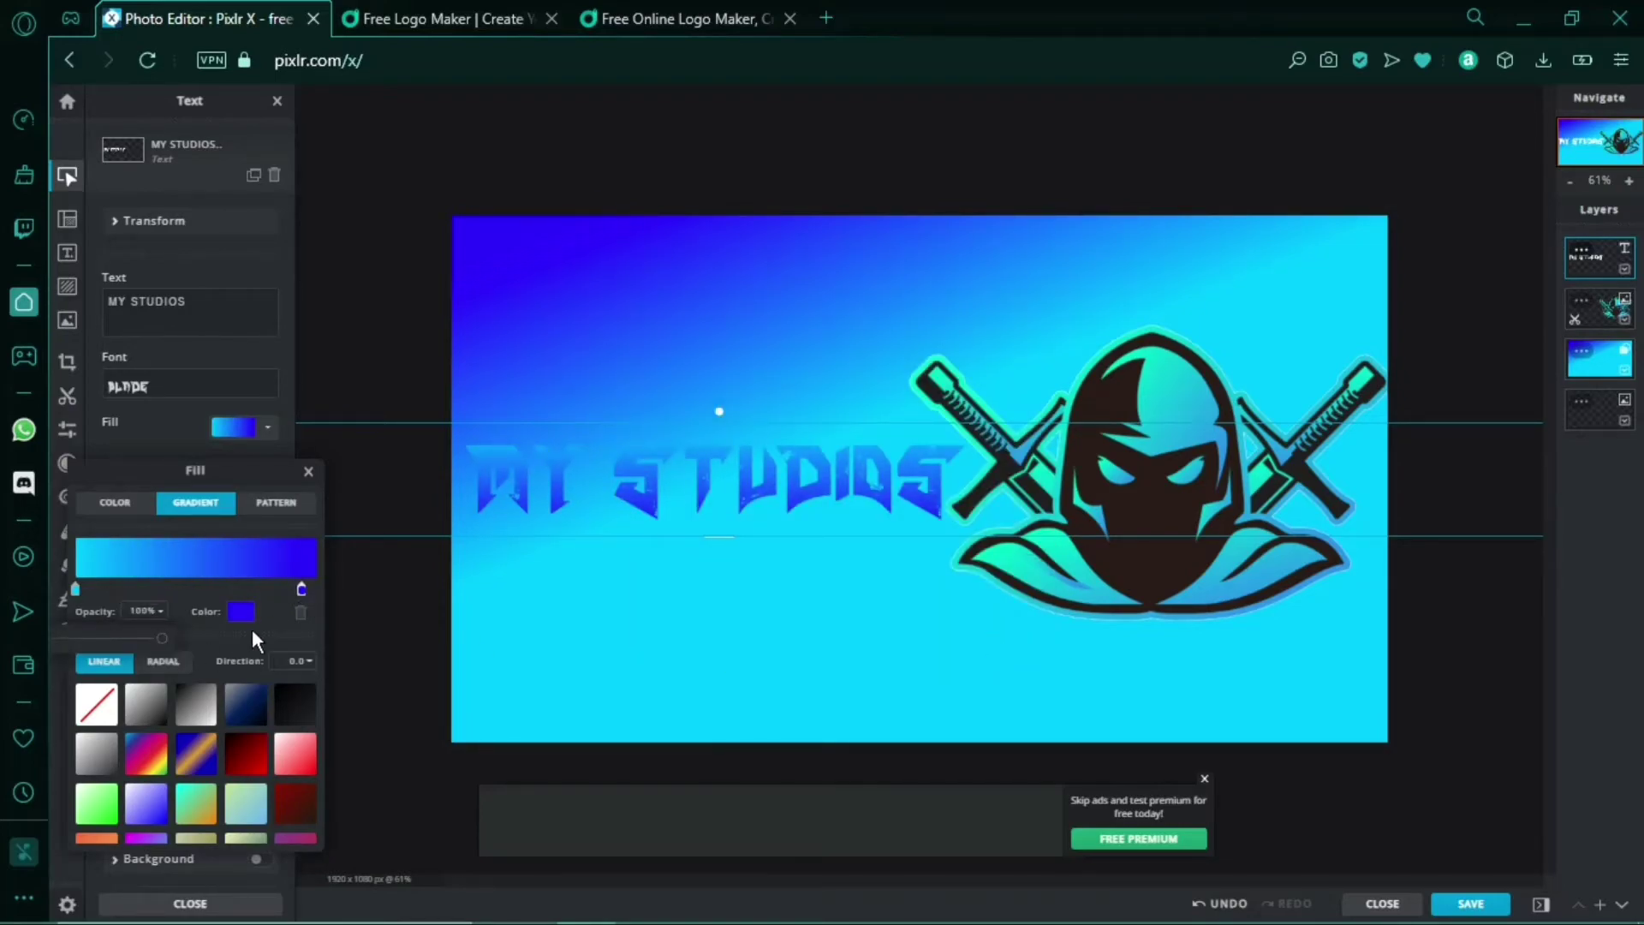
click(296, 660)
mouse_move(158, 689)
mouse_down()
mouse_move(247, 690)
mouse_move(158, 686)
mouse_move(229, 711)
mouse_up()
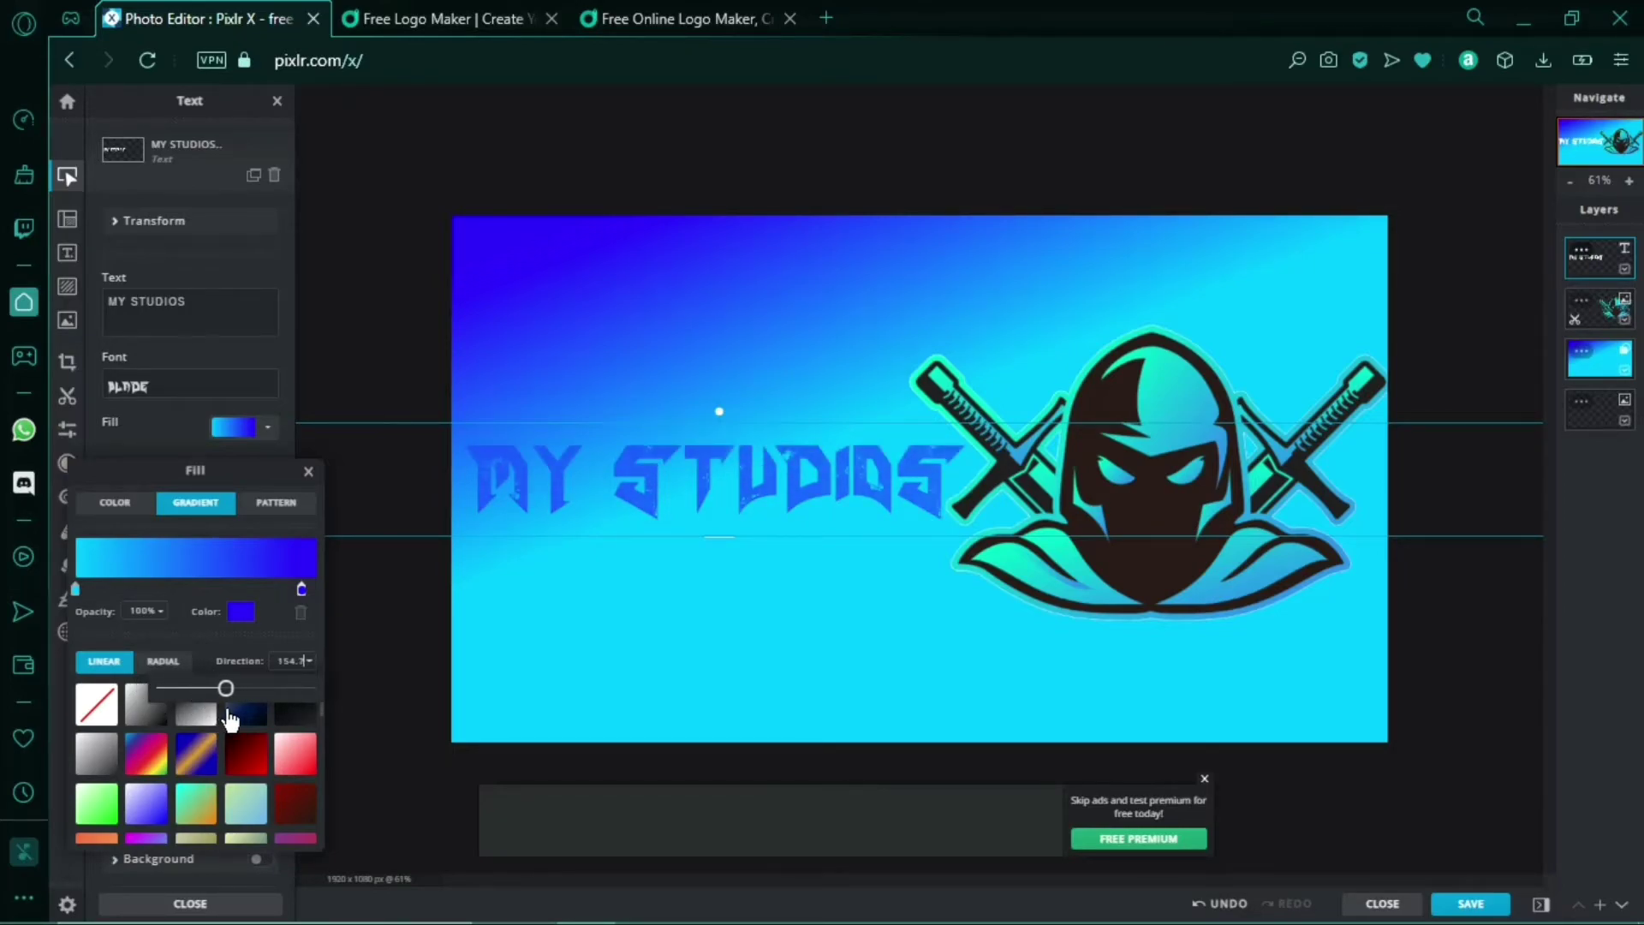
click(349, 373)
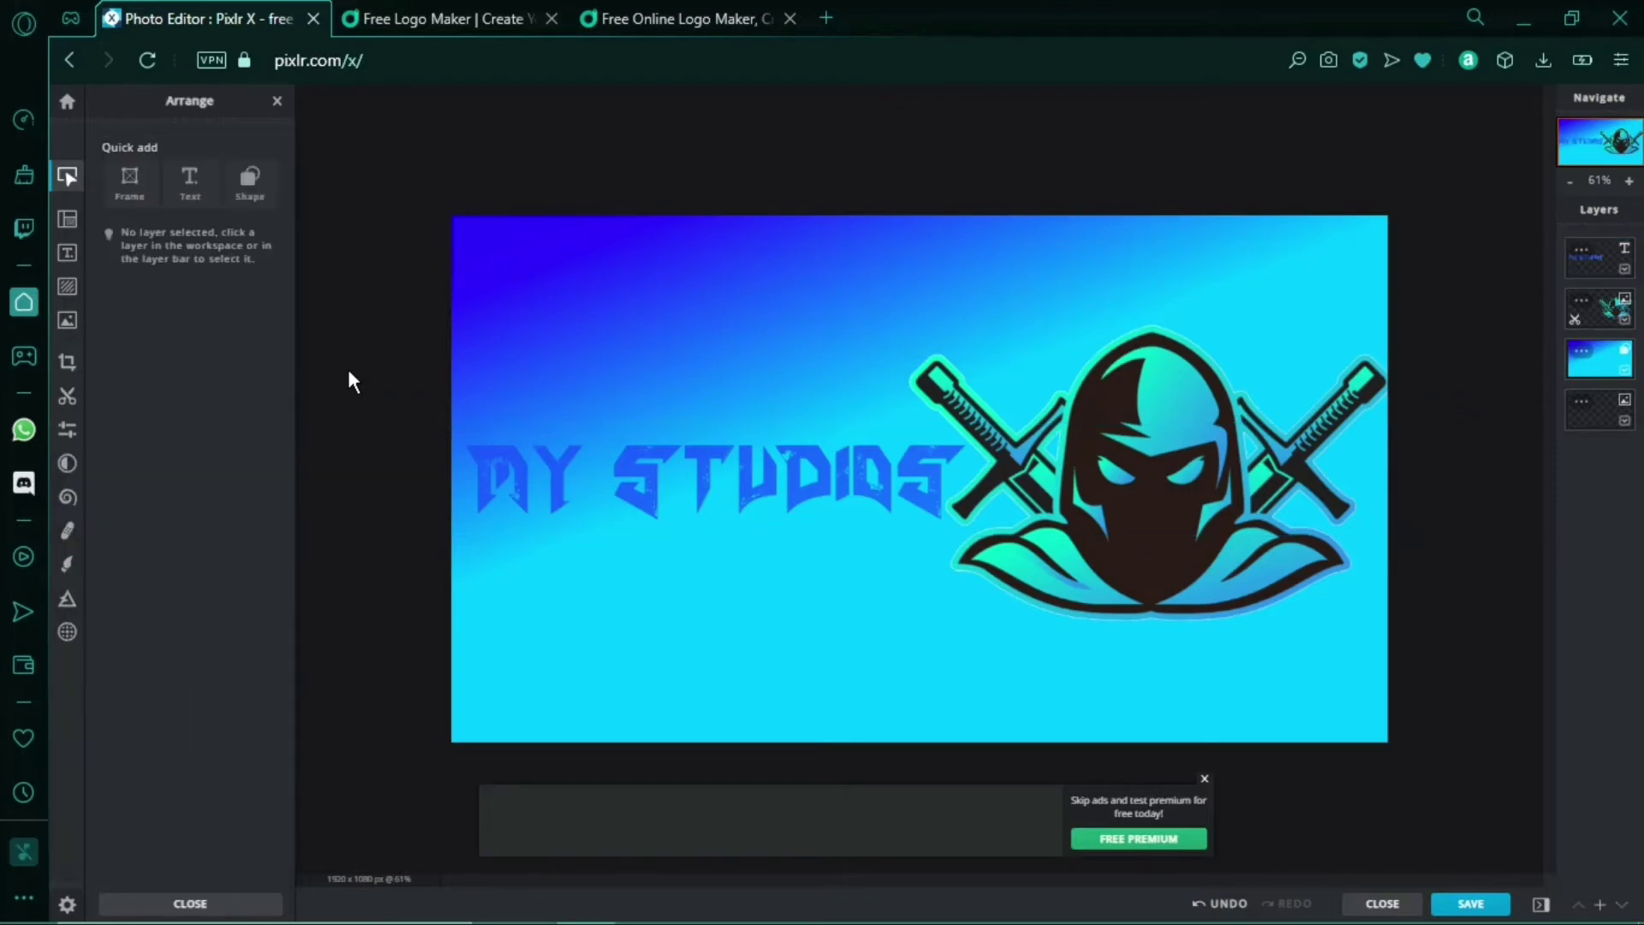
Step: Download the wallpaper as a High-quality 1920×1080 JPG file
click(1456, 910)
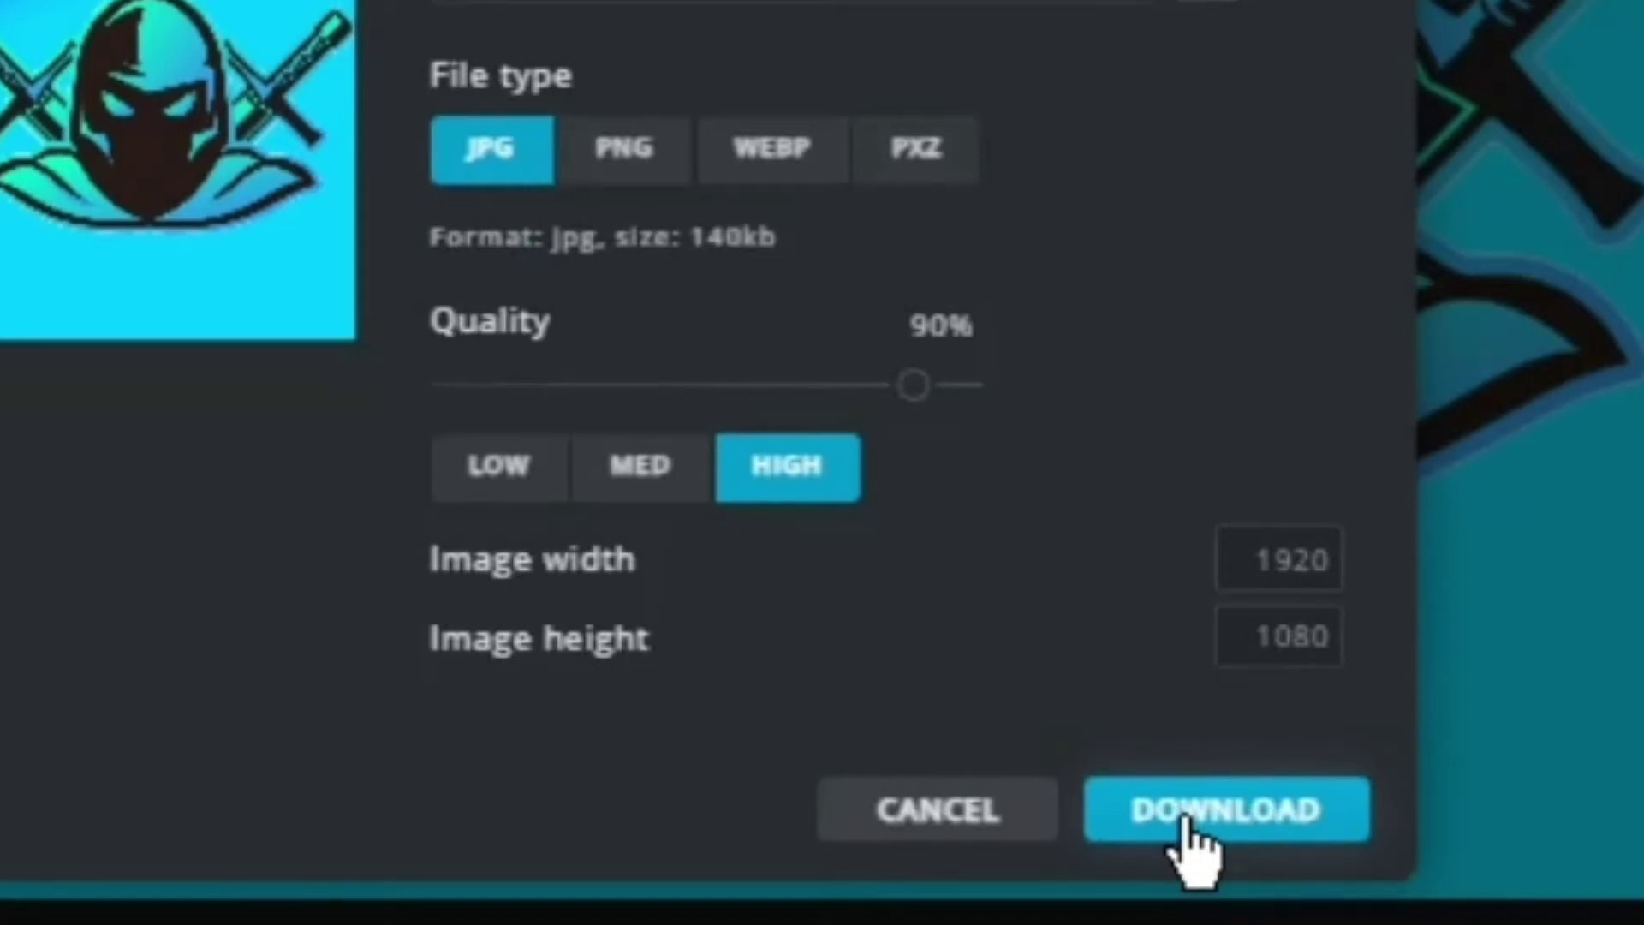
click(1186, 819)
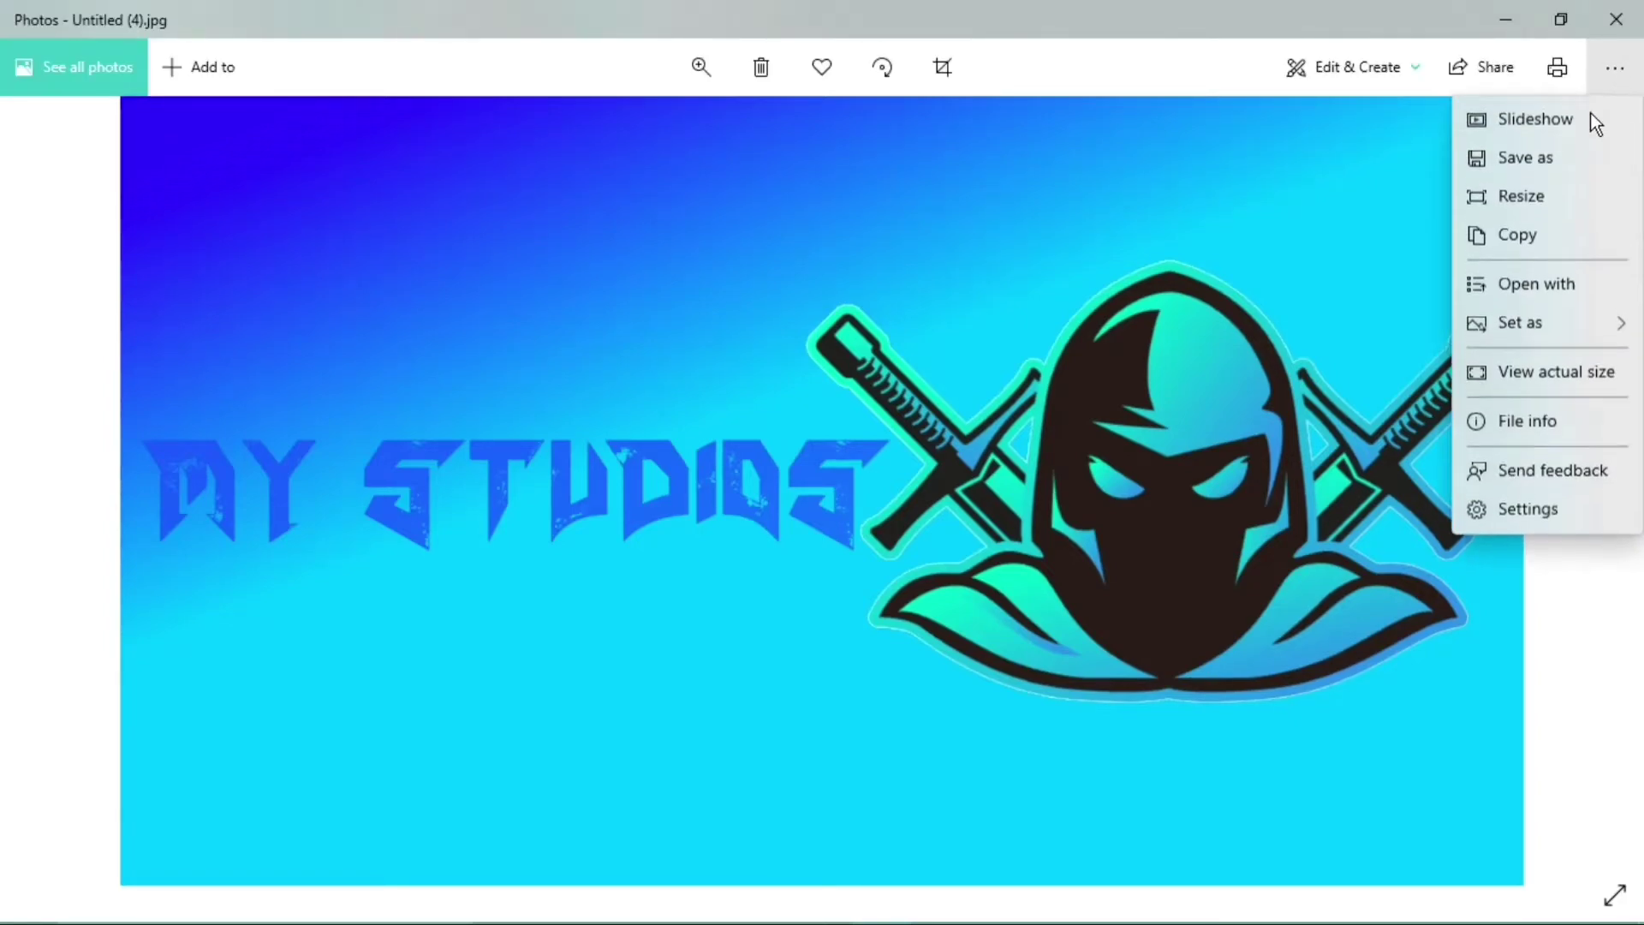
Step: Set the downloaded ninja image as the Windows desktop background, then minimize the windows to show the desktop
click(1580, 324)
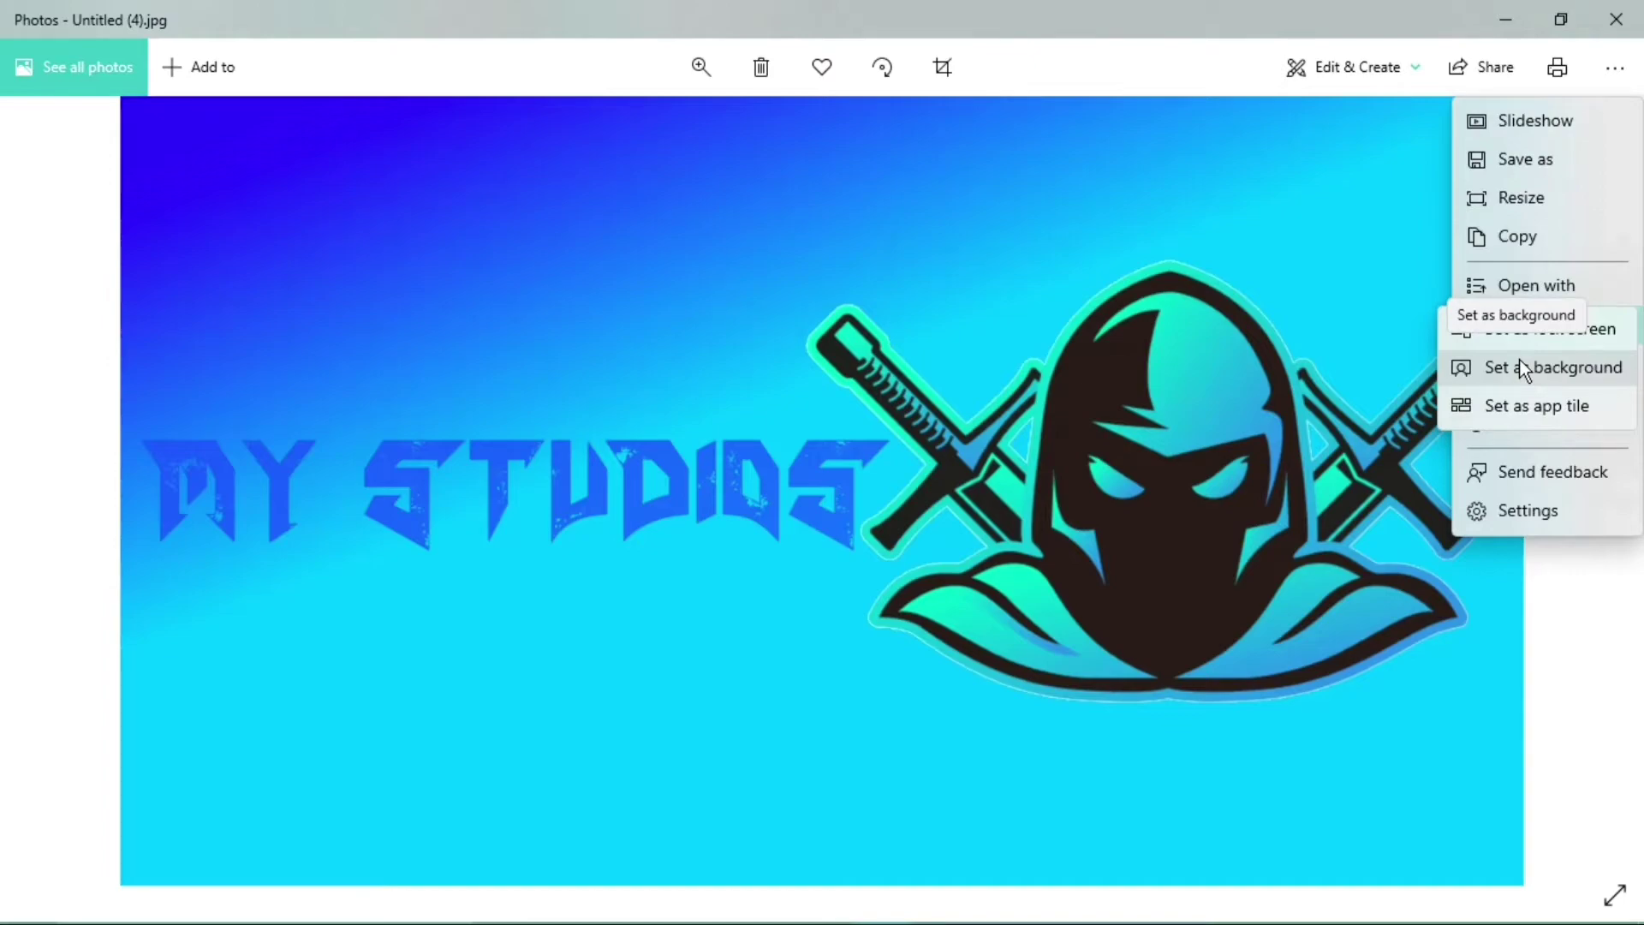
key(Escape)
key(Escape)
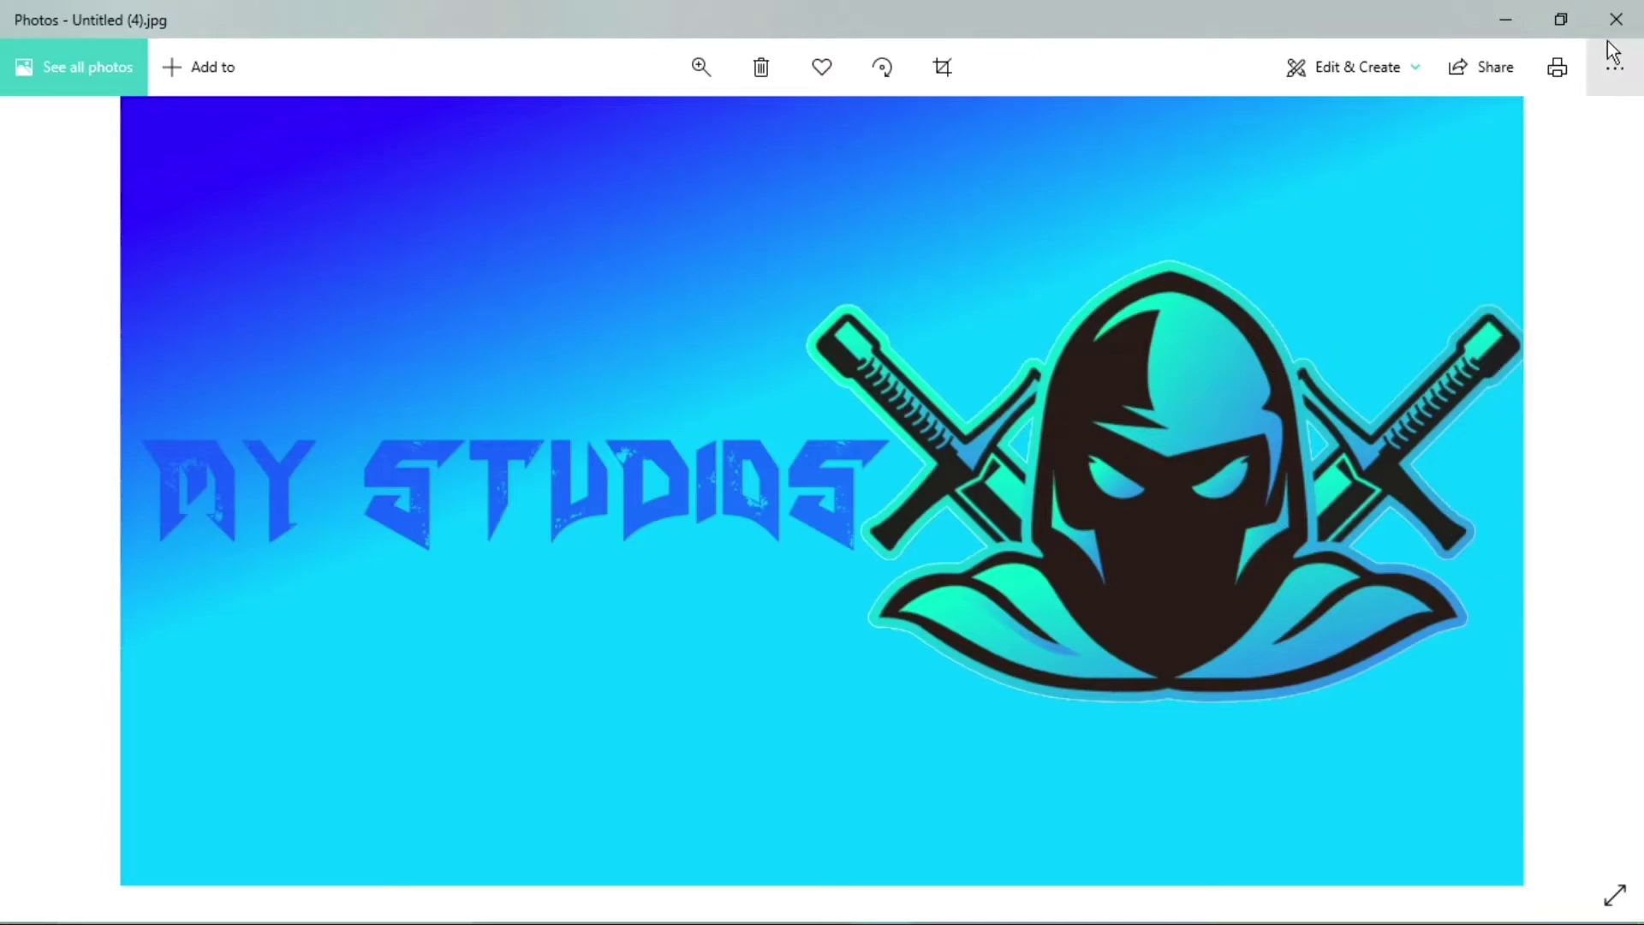
click(1527, 13)
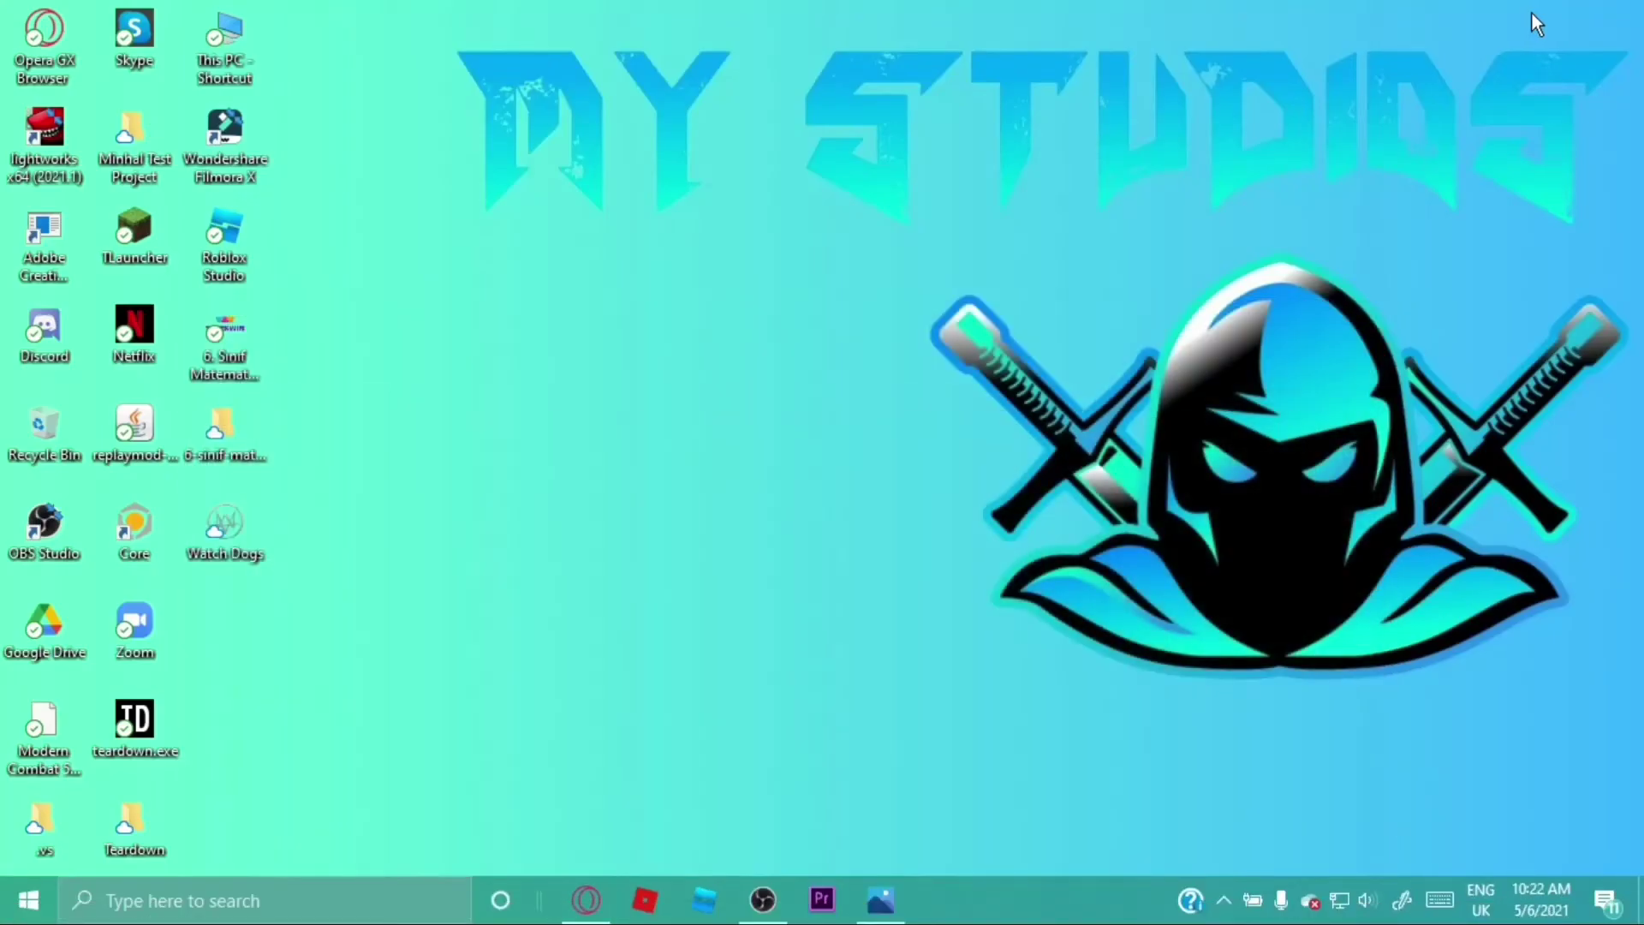
mouse_move(407, 2)
mouse_down()
mouse_move(1416, 675)
mouse_move(1613, 882)
mouse_up()
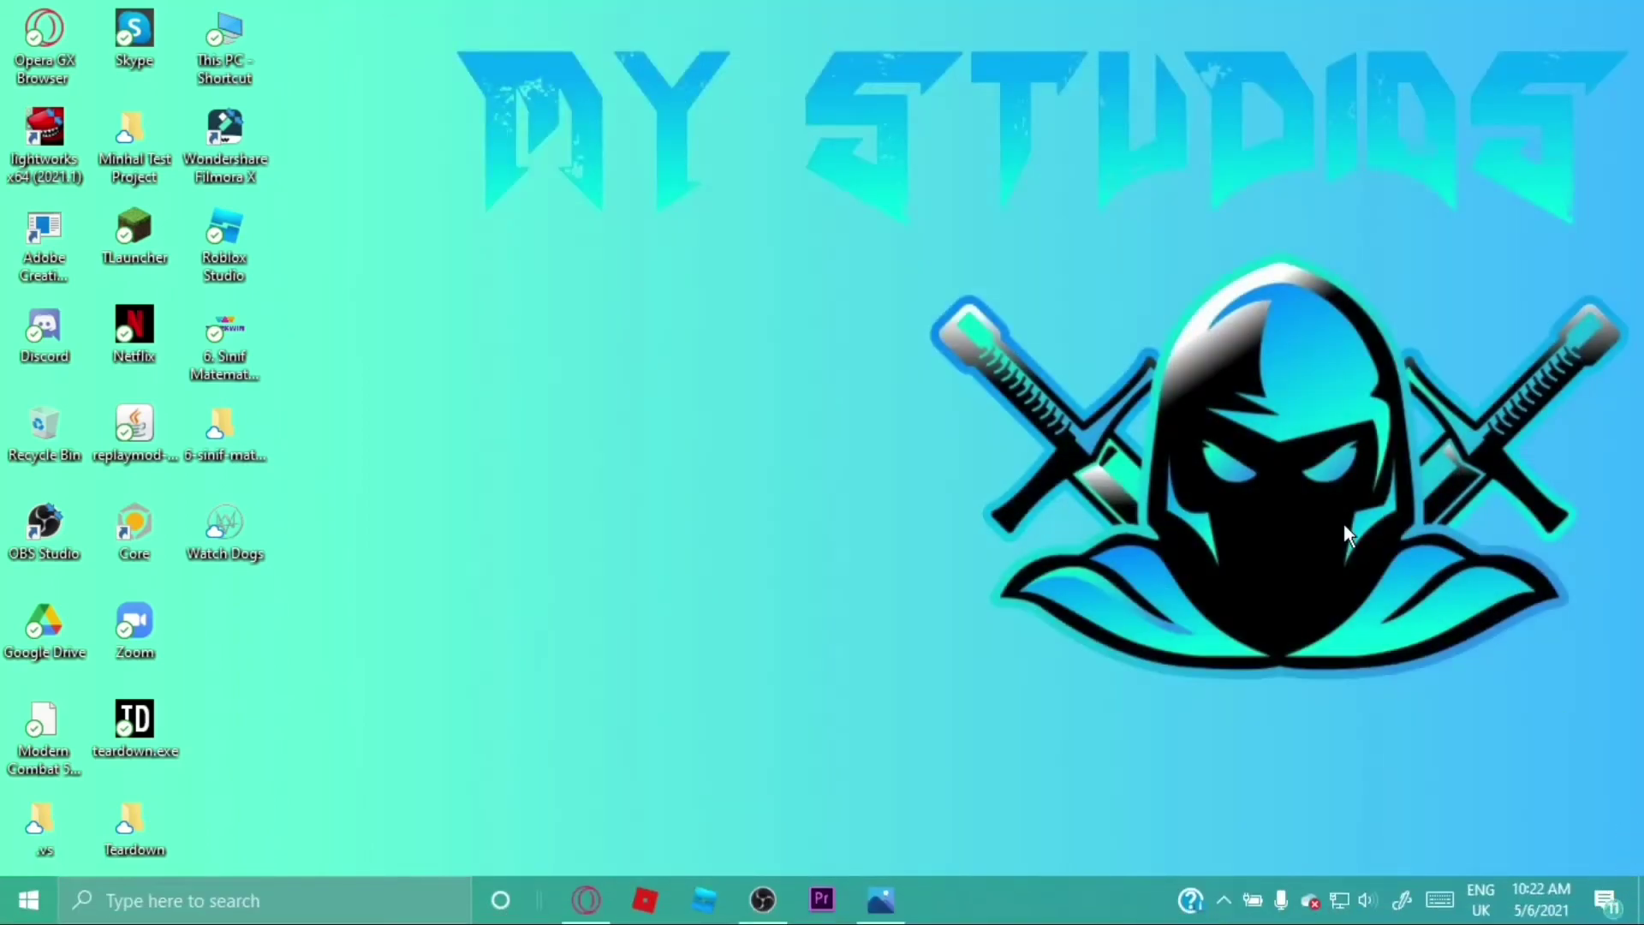